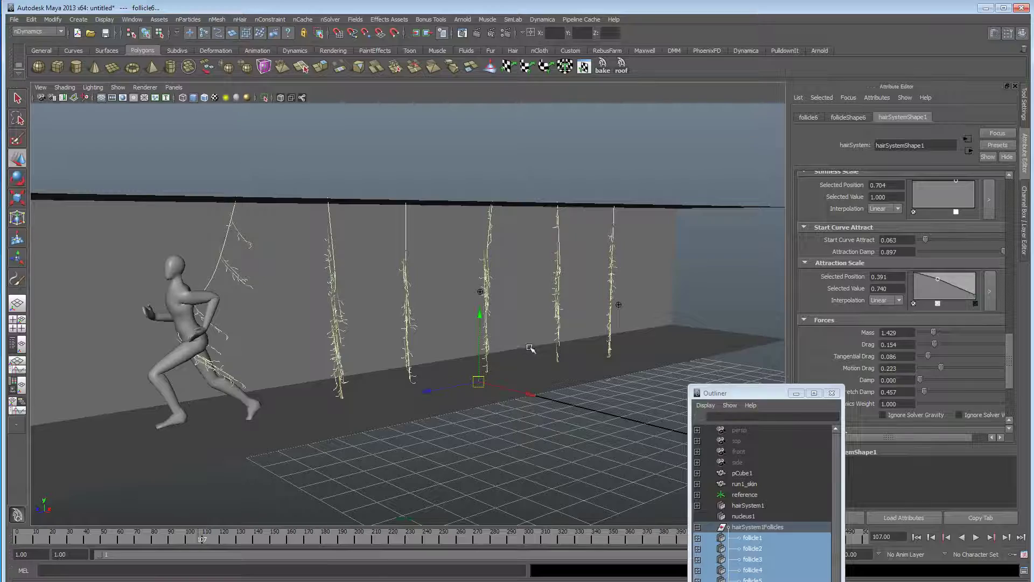
Play the simulation from the first frame and examine how the hanging vines react to the running figure.
left_click_drag(530, 348, 497, 353, "alt")
middle_click_drag(495, 352, 515, 343, "alt")
left_click(918, 537)
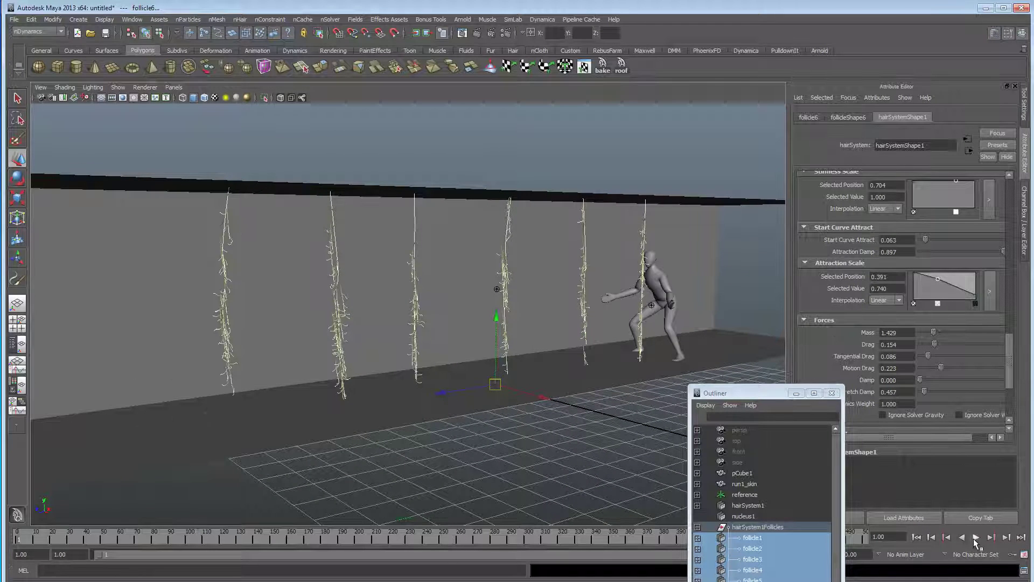
left_click(975, 538)
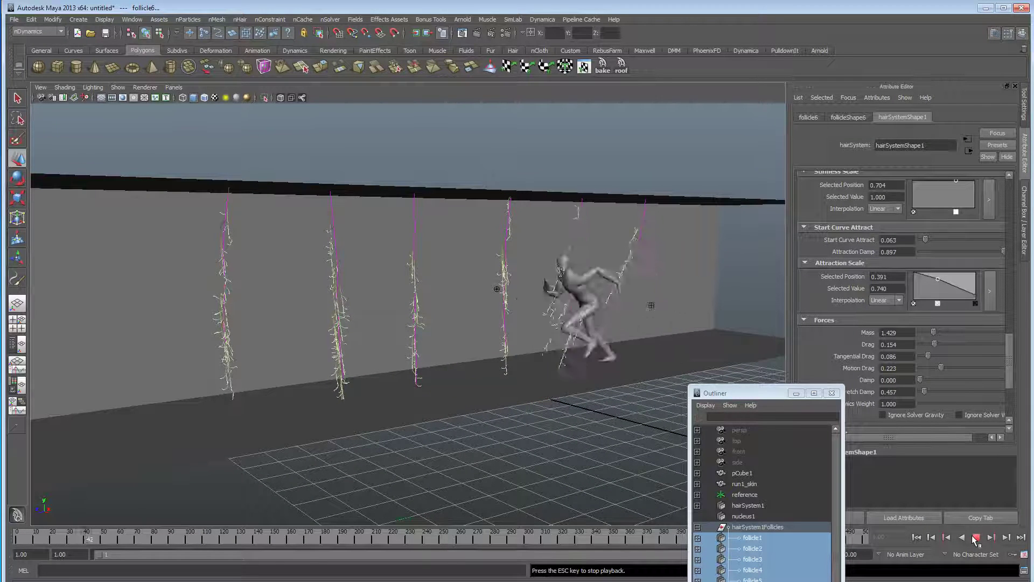
left_click(976, 538)
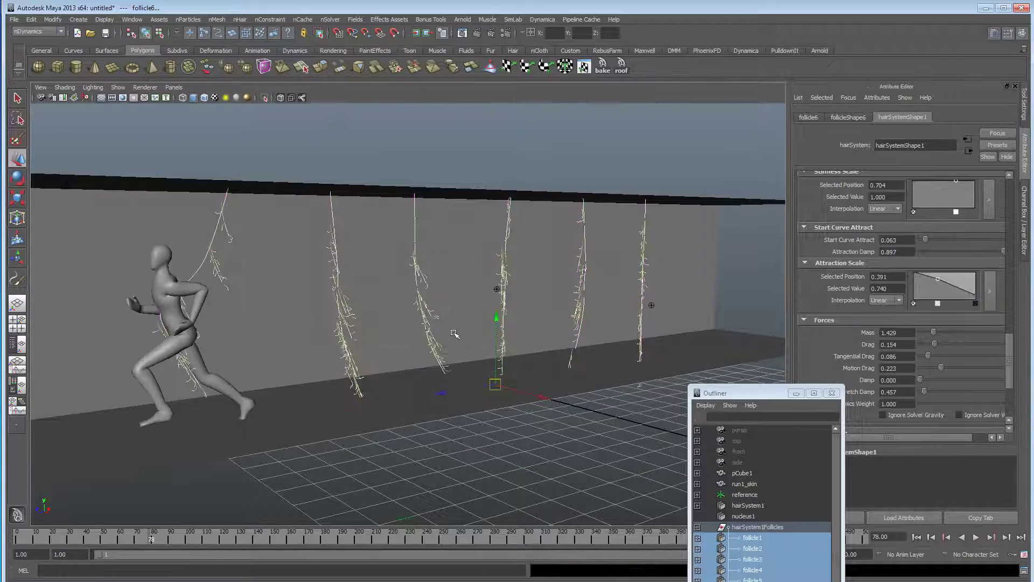
left_click_drag(453, 332, 485, 334, "alt")
right_click_drag(485, 334, 560, 334, "alt")
middle_click_drag(560, 334, 496, 344, "alt")
left_click_drag(495, 344, 398, 338, "alt")
middle_click_drag(363, 340, 430, 317, "alt")
right_click_drag(430, 318, 458, 321, "alt")
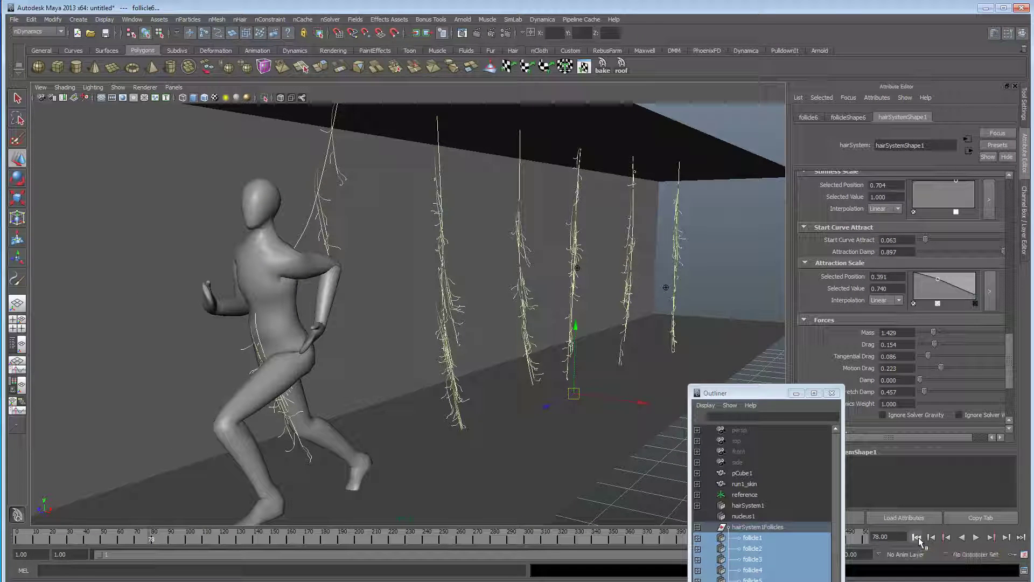
Return to the first frame, clear the selection and inspect the vines and the open corridor from several angles.
left_click(918, 538)
left_click_drag(530, 323, 371, 326, "alt")
middle_click_drag(371, 327, 442, 327, "alt")
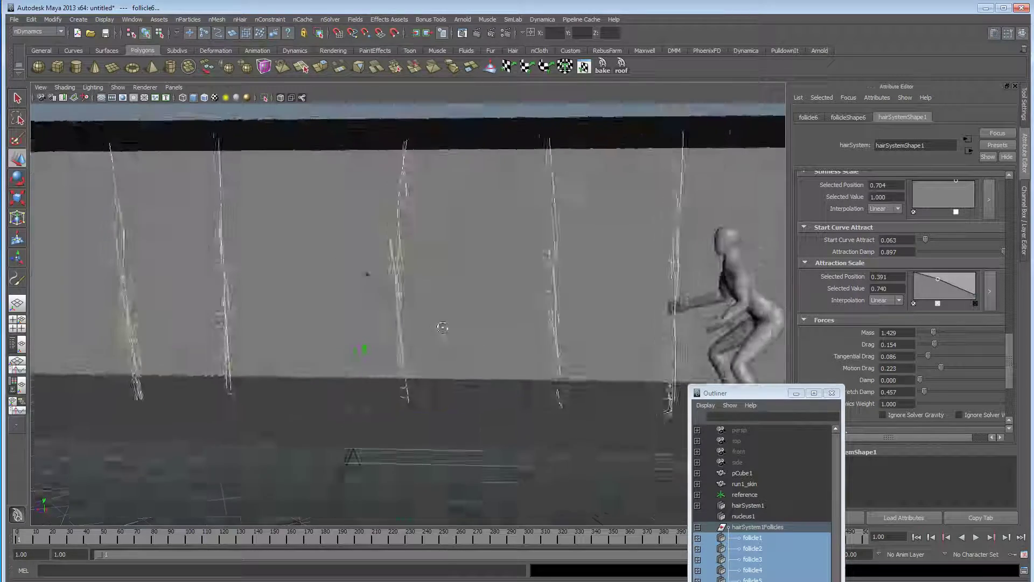
left_click_drag(442, 327, 501, 325, "alt")
left_click(501, 293)
middle_click_drag(500, 328, 519, 360, "alt")
right_click_drag(519, 360, 404, 359, "alt")
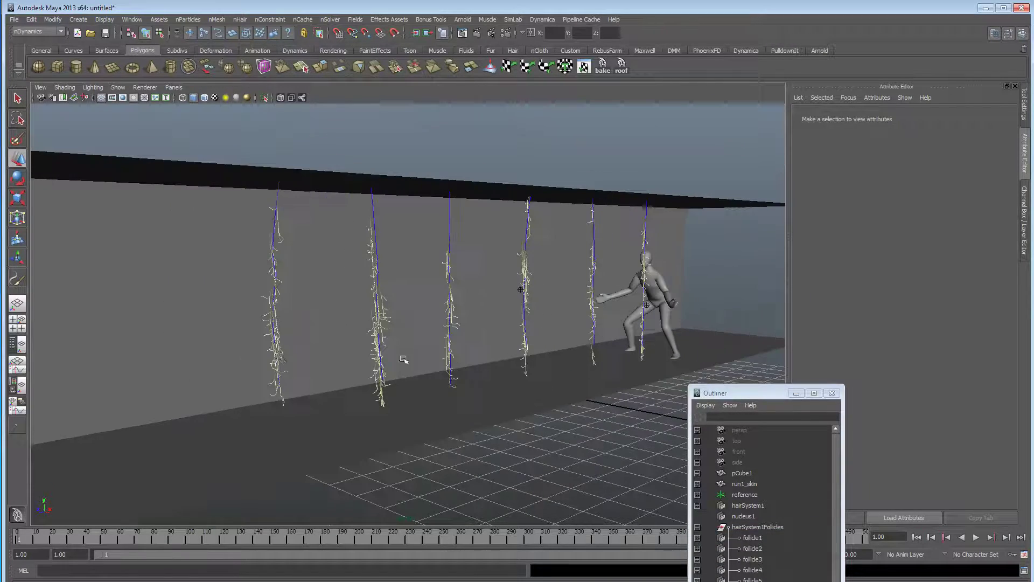
left_click_drag(202, 350, 172, 325, "alt")
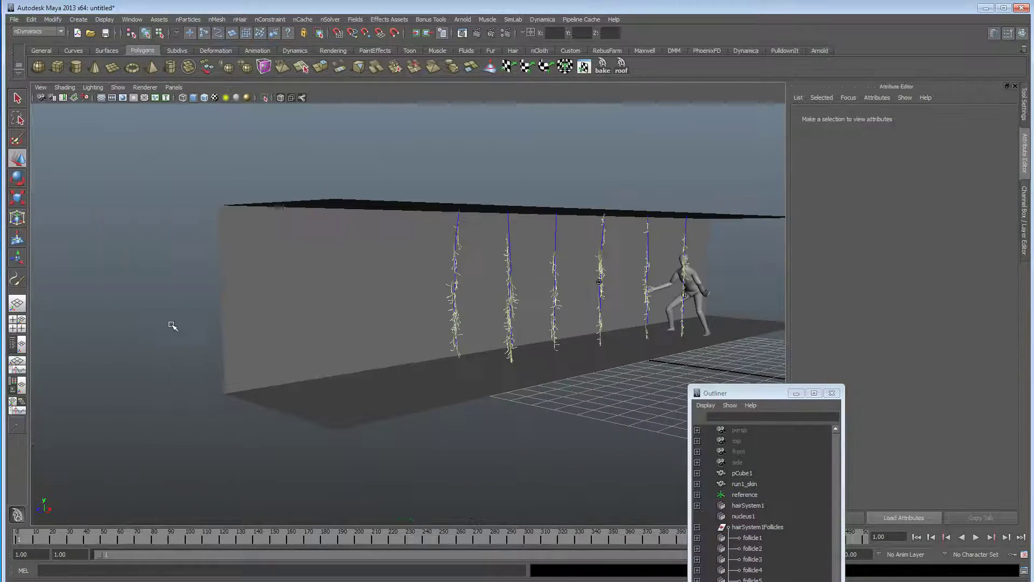
Collapse the follicles group and delete all scene objects from pCube1 through pfxHair1.
left_click(1026, 207)
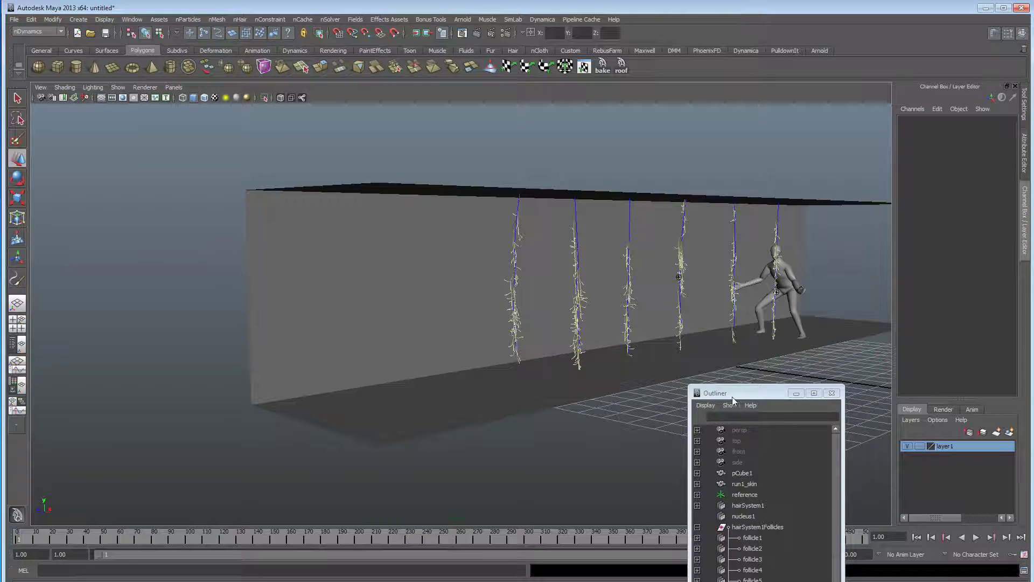
left_click_drag(522, 330, 439, 341, "alt")
left_click(328, 337)
left_click_drag(328, 337, 442, 362, "alt")
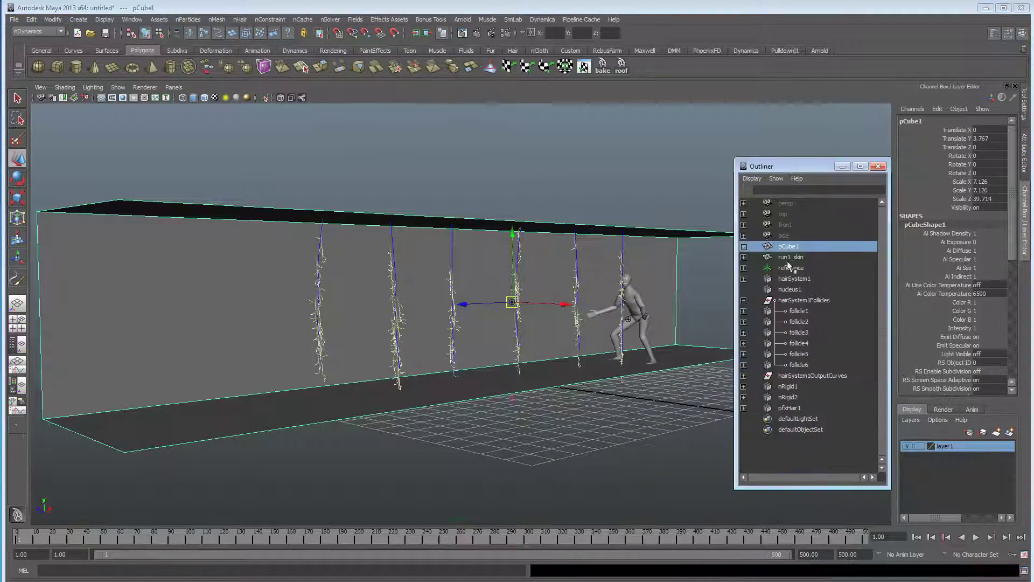
left_click(744, 300)
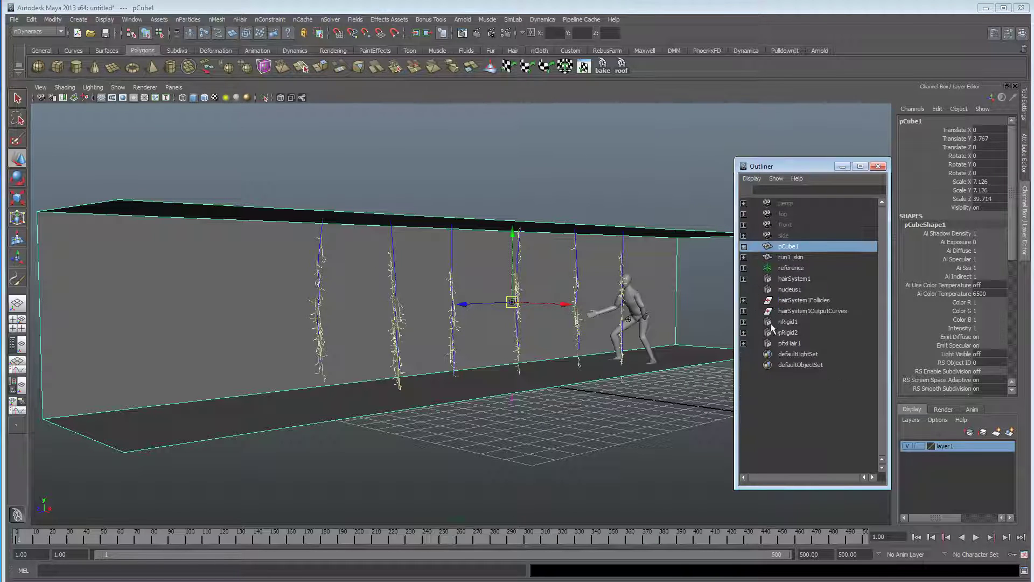
left_click_drag(787, 343, 790, 251)
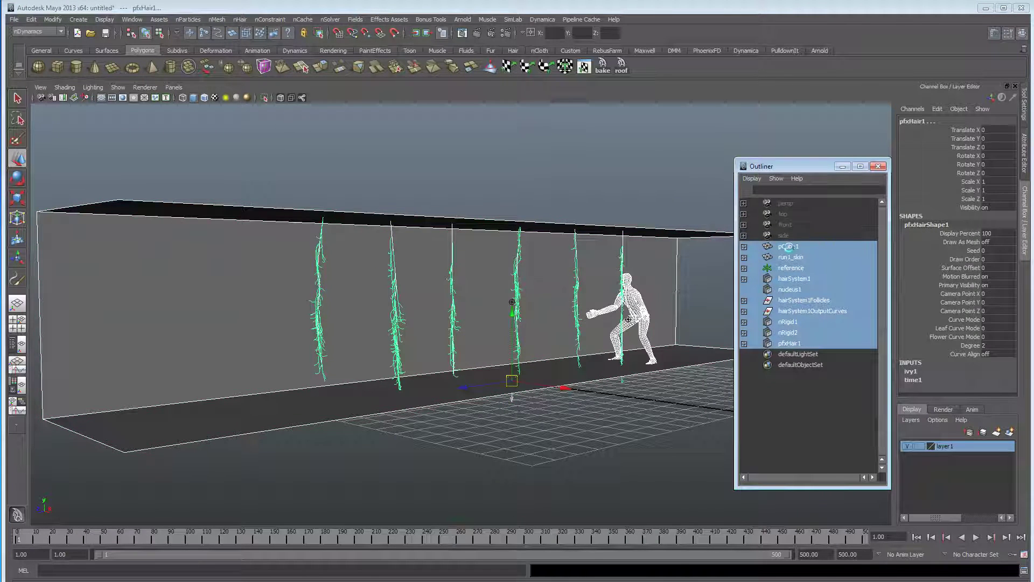
key("Delete")
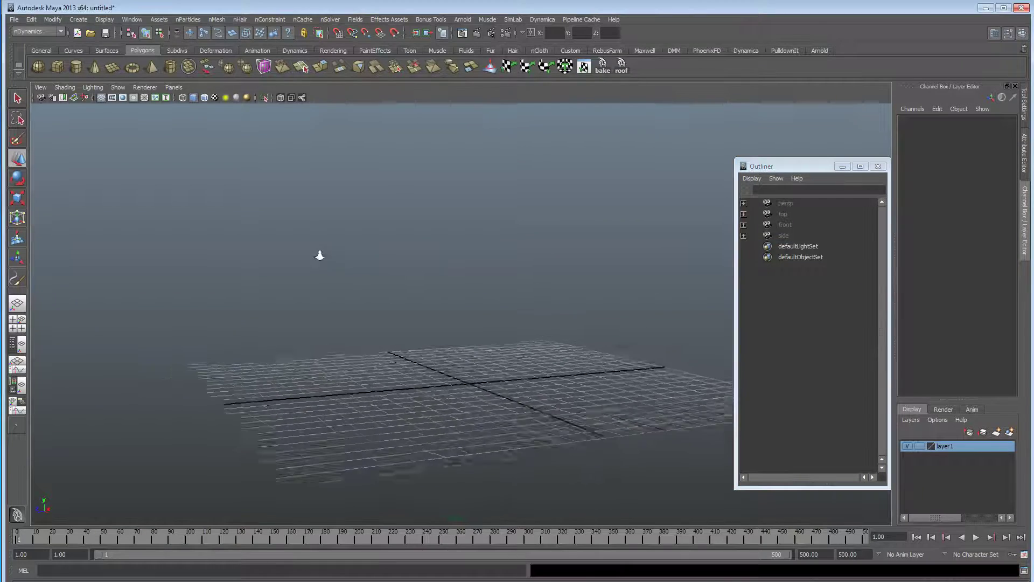
Start a new scene without saving the current one.
left_click(78, 34)
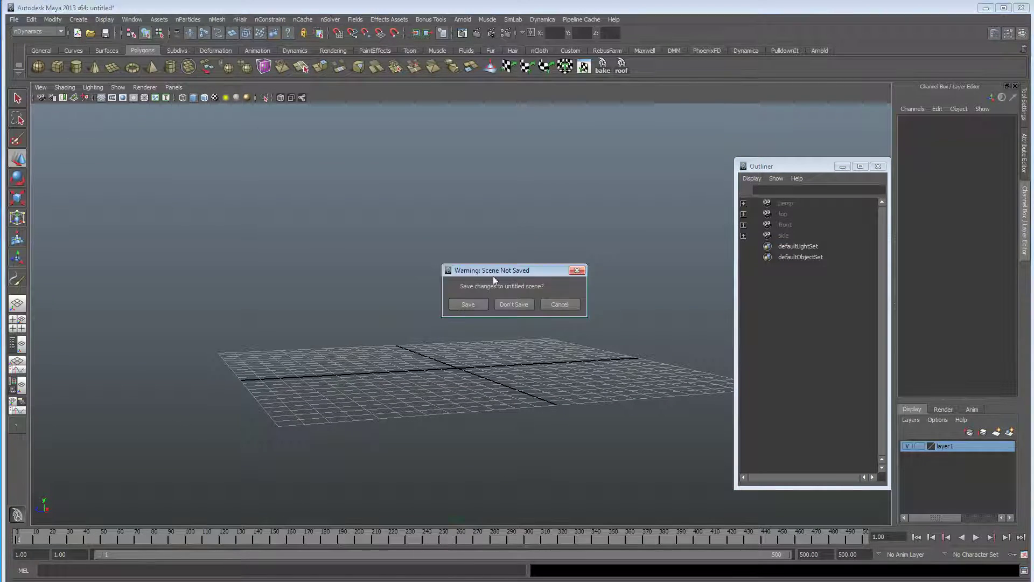
left_click(511, 304)
left_click_drag(413, 302, 361, 273, "alt")
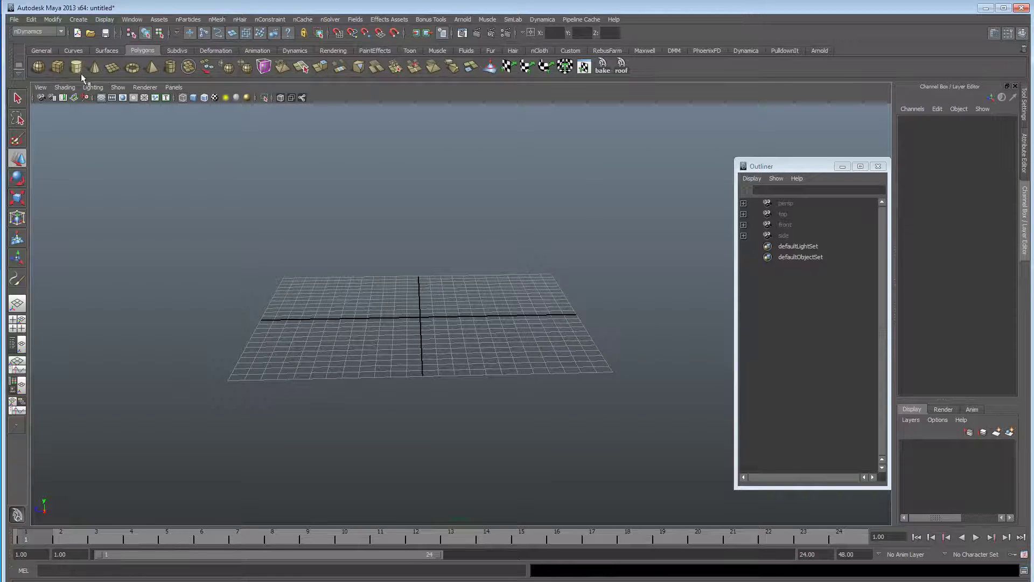
Create a polygon cube and stretch it into a long box, scaled to about X 6.75, Y 11.95 and Z 47.74.
left_click(57, 67)
left_click_drag(237, 249, 320, 255, "alt")
key("r")
left_click_drag(419, 319, 484, 293)
left_click_drag(320, 327, 225, 335)
left_click_drag(379, 333, 485, 294, "alt")
left_click_drag(441, 221, 443, 145)
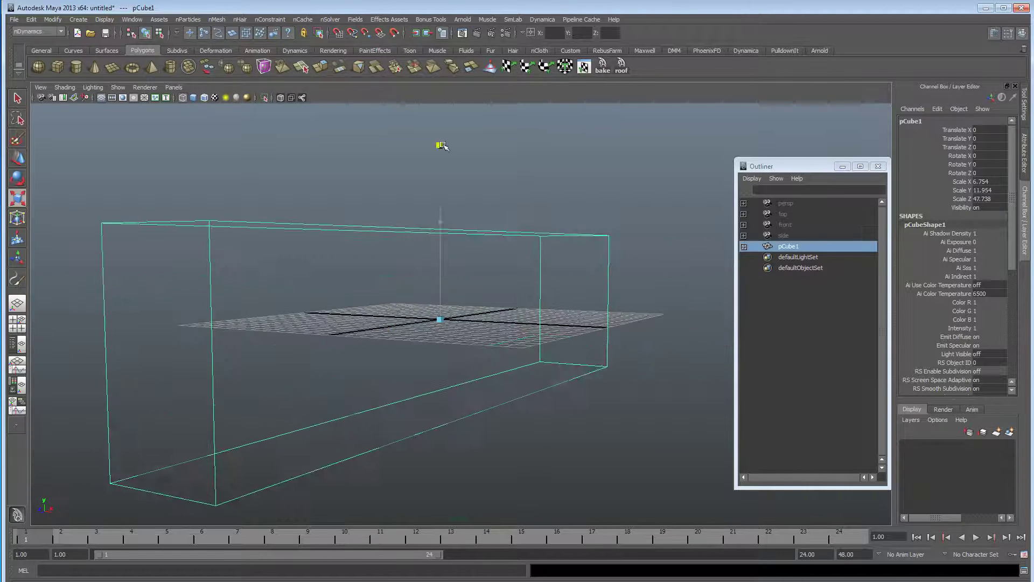
Raise the box to about 5.78 on Y and widen it to about 10.03 in Scale X.
key("w")
left_click_drag(442, 247, 446, 165)
left_click_drag(444, 215, 465, 221, "alt")
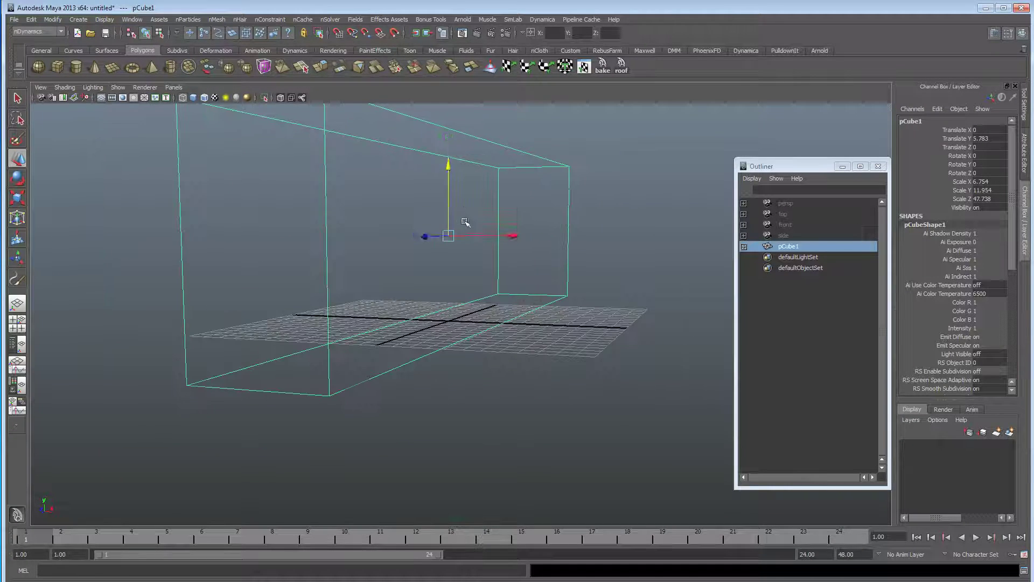
key("r")
left_click_drag(548, 234, 506, 251)
key("w")
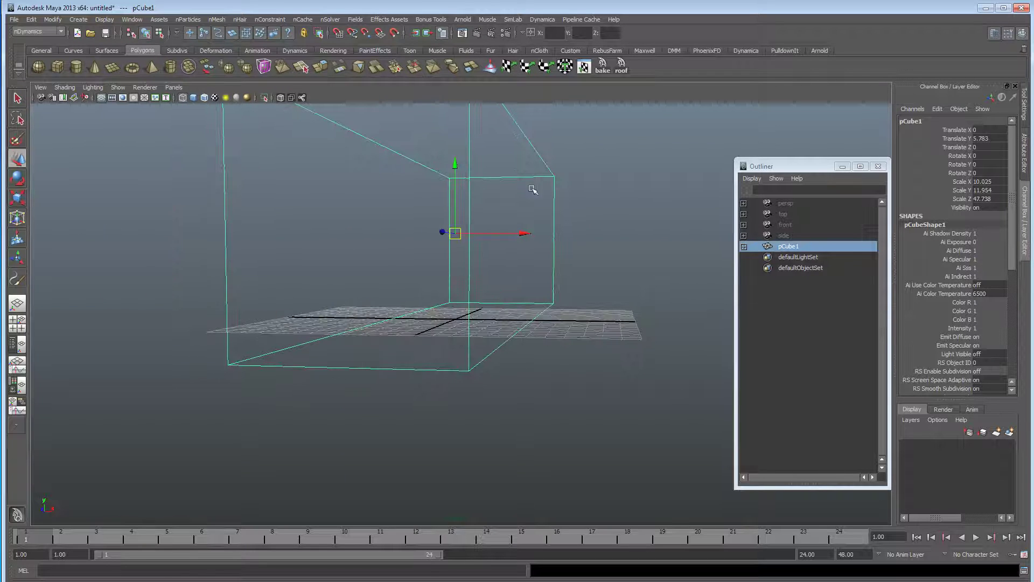
Delete the box's long front face and both end faces.
left_click(533, 182)
left_click_drag(533, 182, 607, 238, "alt")
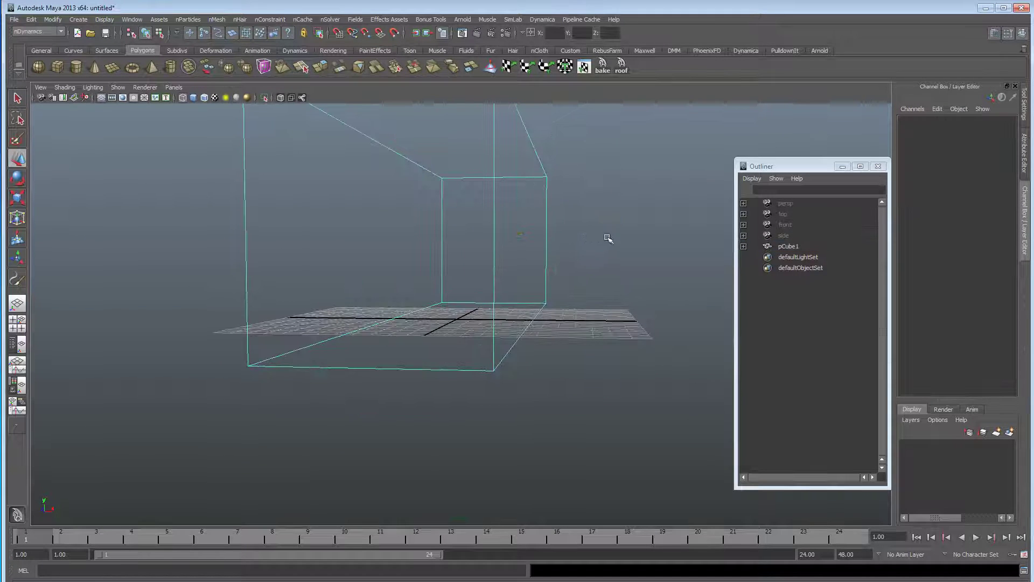
left_click_drag(487, 250, 385, 270)
key("Delete")
Set the end frame of the playback range to 500.
double_click(808, 554)
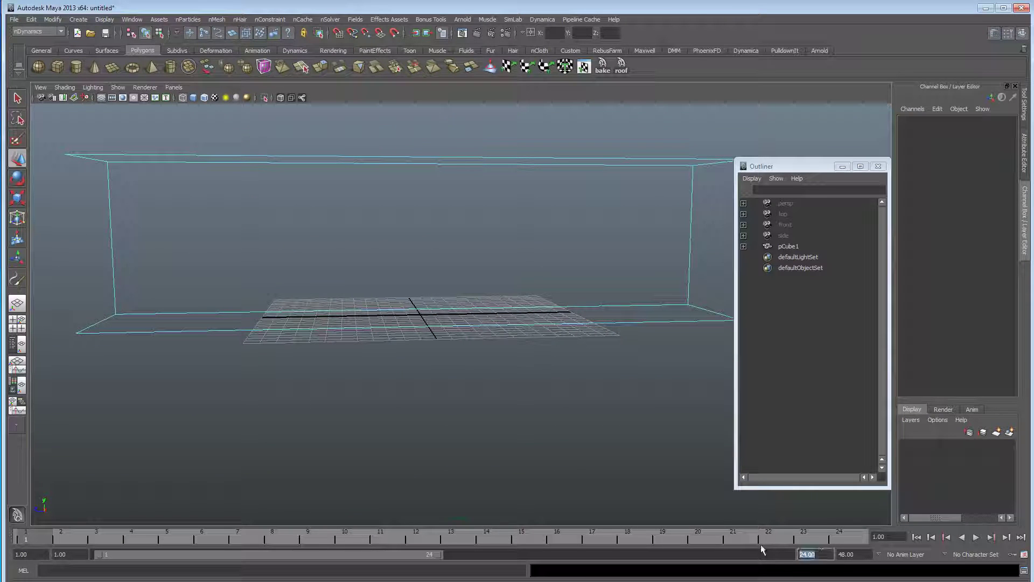
type("500")
key("Return")
Select the corridor mesh, put it on a new display layer and set that layer to Reference.
mouse_move(619, 447)
left_mouse_down("alt")
mouse_move(561, 403)
mouse_move(450, 376)
mouse_move(460, 388)
left_mouse_up("alt")
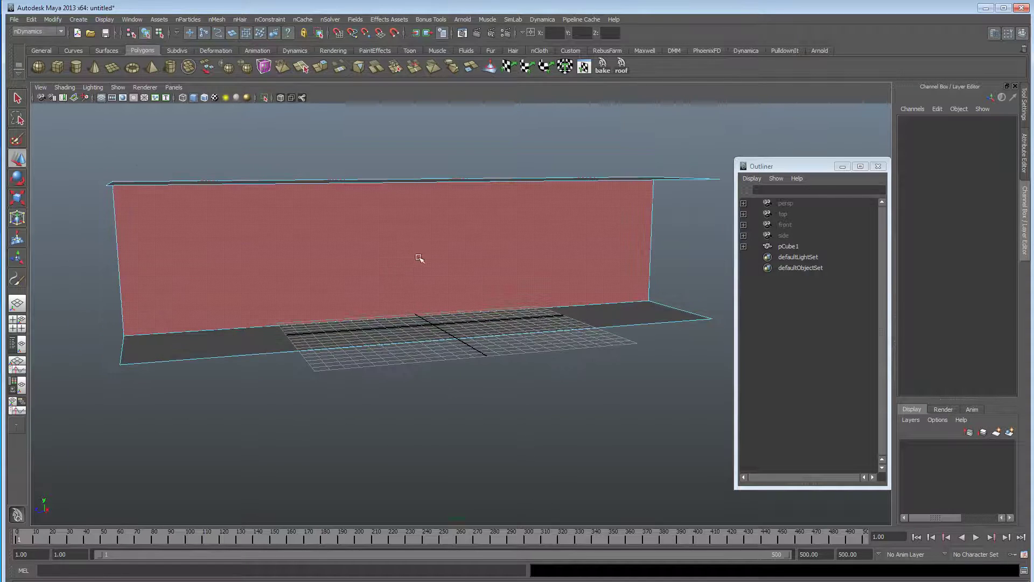
left_click(419, 258)
left_click_drag(530, 240, 527, 261, "alt")
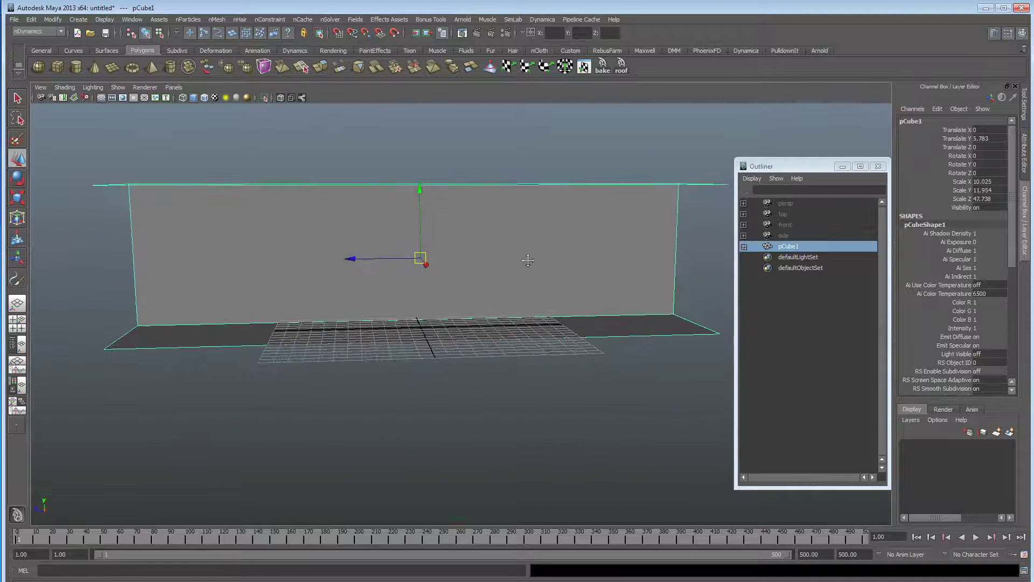
middle_click_drag(528, 260, 515, 269, "alt")
left_click_drag(495, 270, 506, 288, "alt")
left_click(1003, 433)
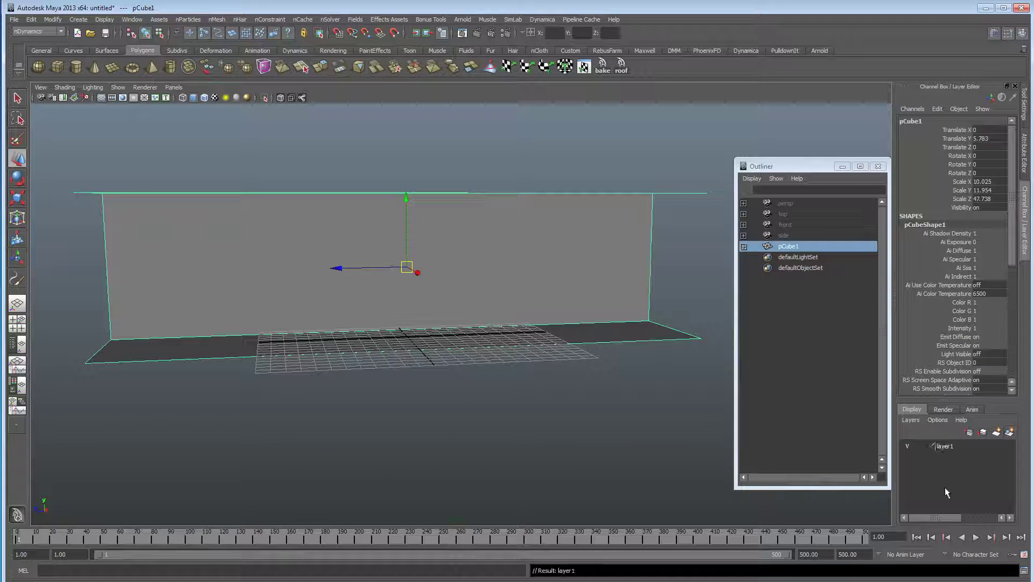
left_click(919, 446)
left_click(919, 446)
left_click_drag(413, 380, 369, 370, "alt")
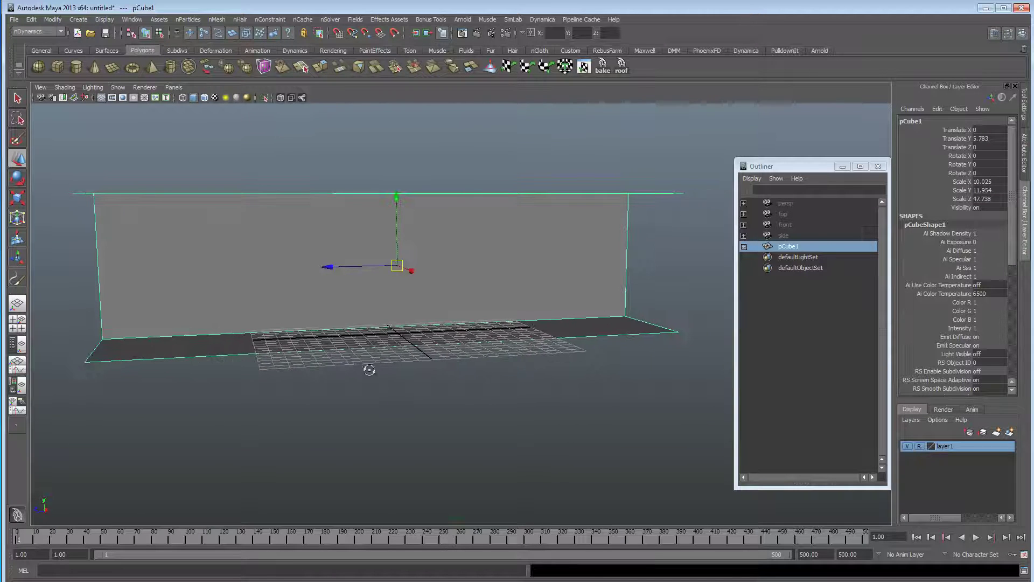
Import the run1.ma motion-capture example from the Visor into the scene and minimize the Visor.
left_click(137, 21)
mouse_move(162, 35)
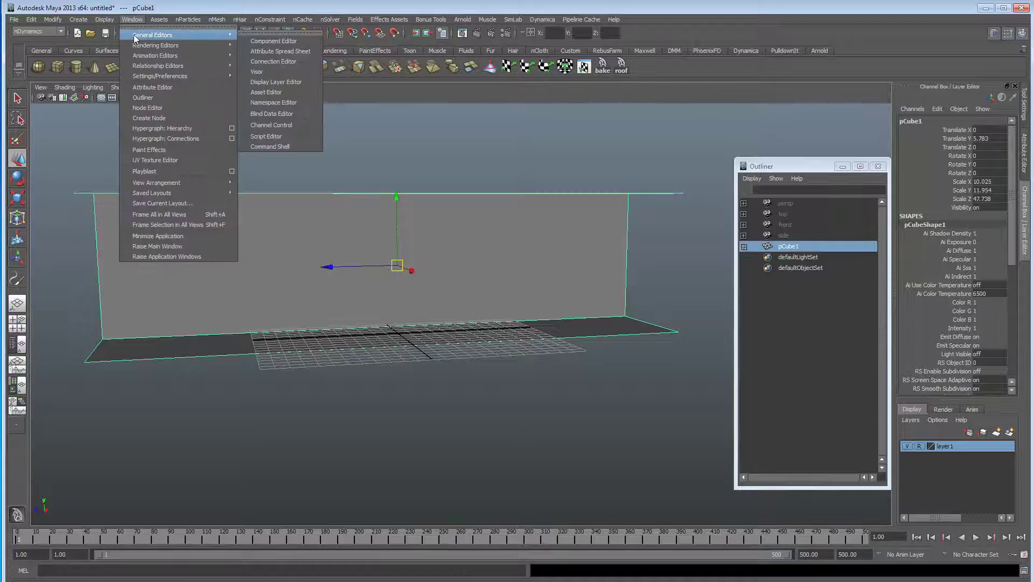
left_click(254, 72)
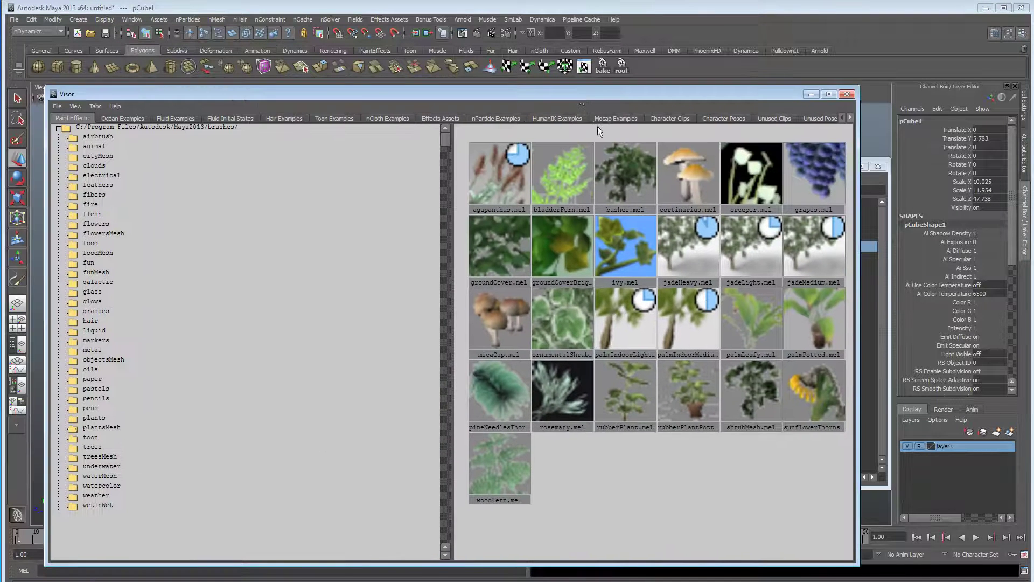
left_click(616, 117)
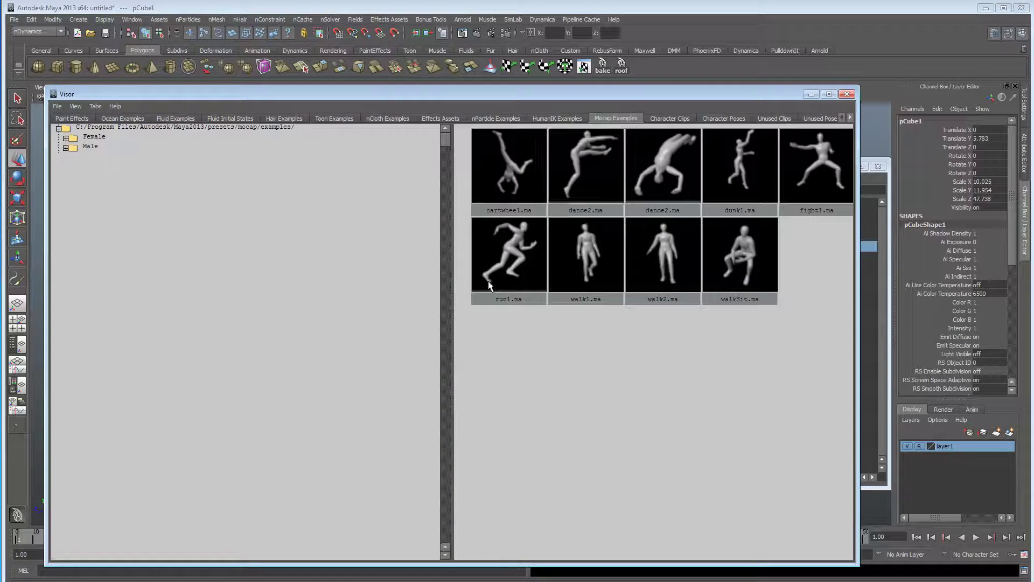
left_click_drag(539, 95, 558, 236)
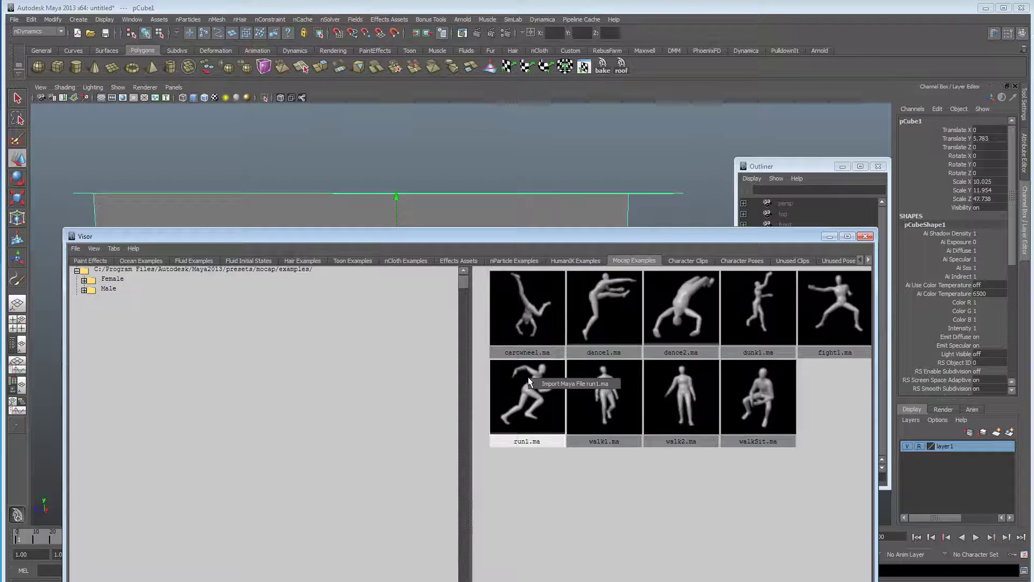
left_click_drag(528, 381, 670, 166)
left_click(830, 236)
Select the imported runner's reference locator and scale it down uniformly to about 0.045.
left_click_drag(458, 277, 563, 278, "alt")
right_click_drag(563, 277, 429, 275, "alt")
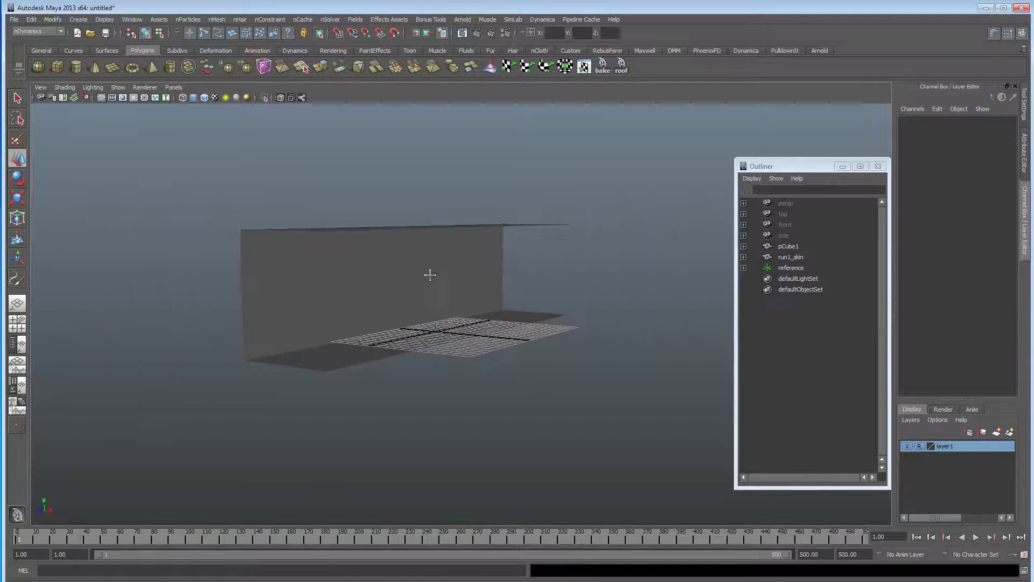
scroll(462, 380, "up", 4)
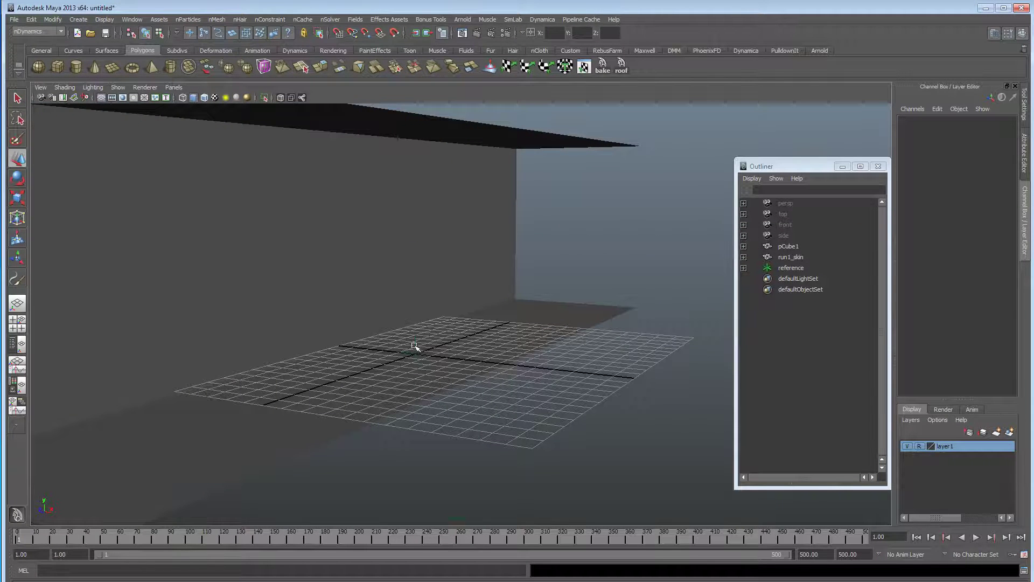
left_click(414, 346)
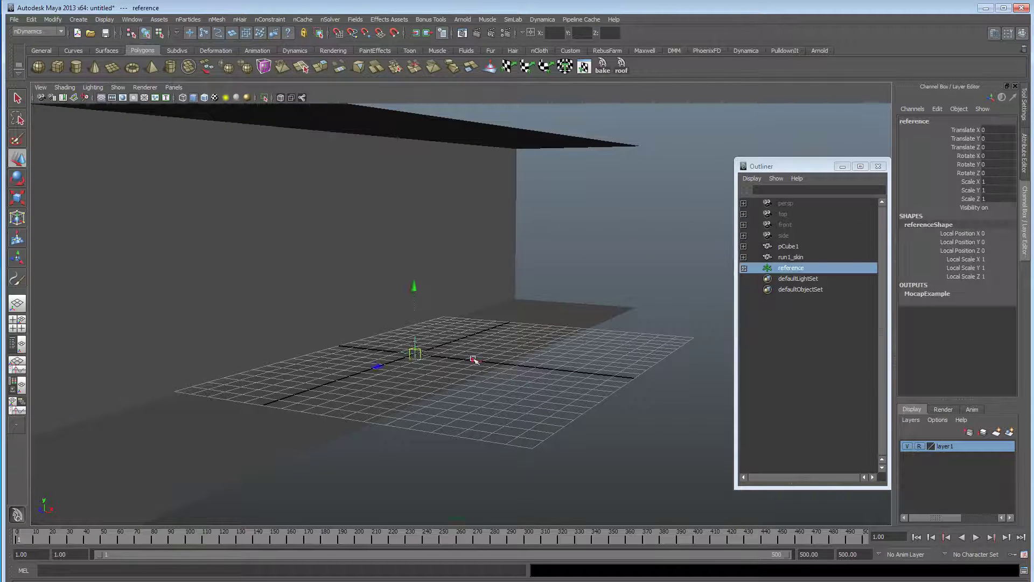
left_click_drag(474, 358, 551, 363, "alt")
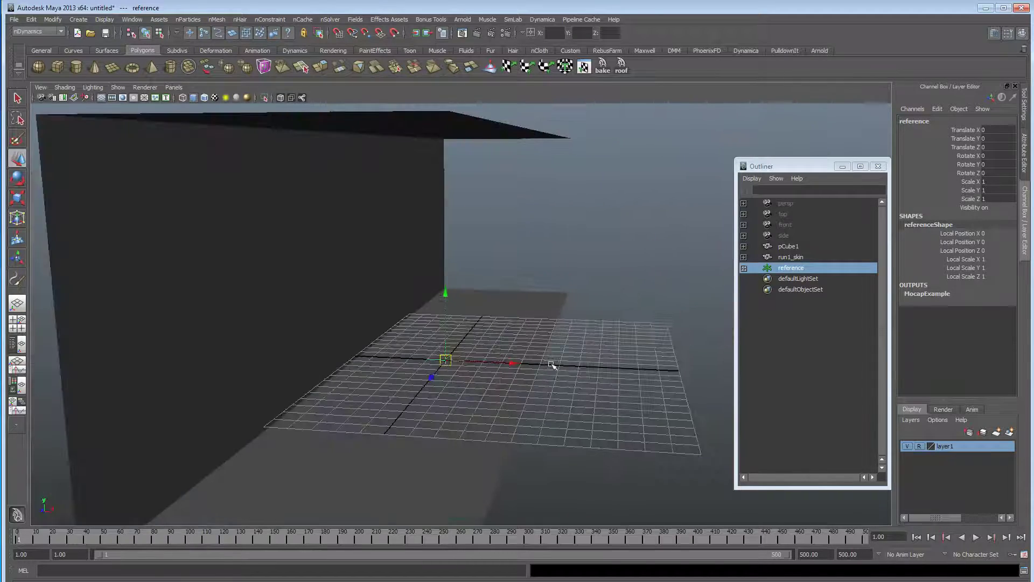
middle_click_drag(551, 362, 461, 371, "alt")
left_click(843, 168)
left_click_drag(381, 420, 421, 425, "alt")
scroll(459, 422, "up", 1)
middle_click_drag(461, 422, 455, 399, "alt")
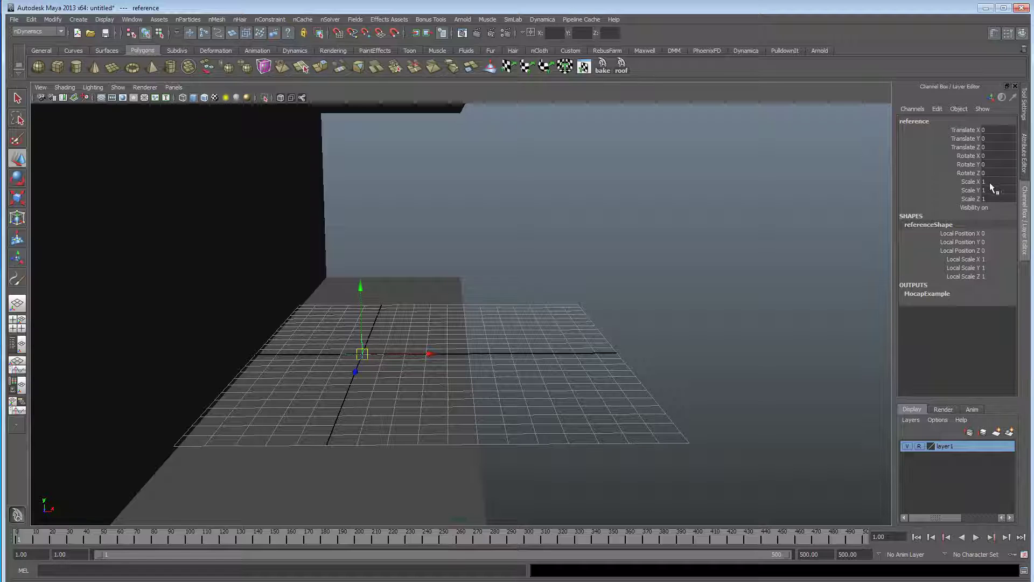
left_click_drag(990, 183, 992, 198)
left_click_drag(608, 322, 472, 313, "alt")
key("r")
left_click_drag(372, 328, 775, 242)
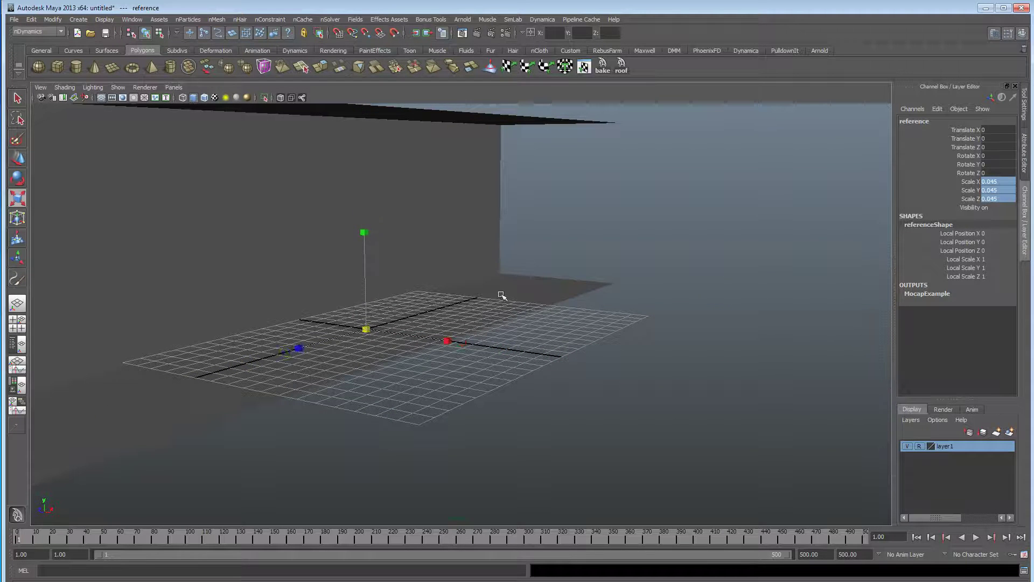
Rotate the runner's reference locator to exactly 90 degrees in Rotate Y.
left_click_drag(501, 295, 351, 318, "alt")
key("e")
left_click_drag(412, 362, 485, 346)
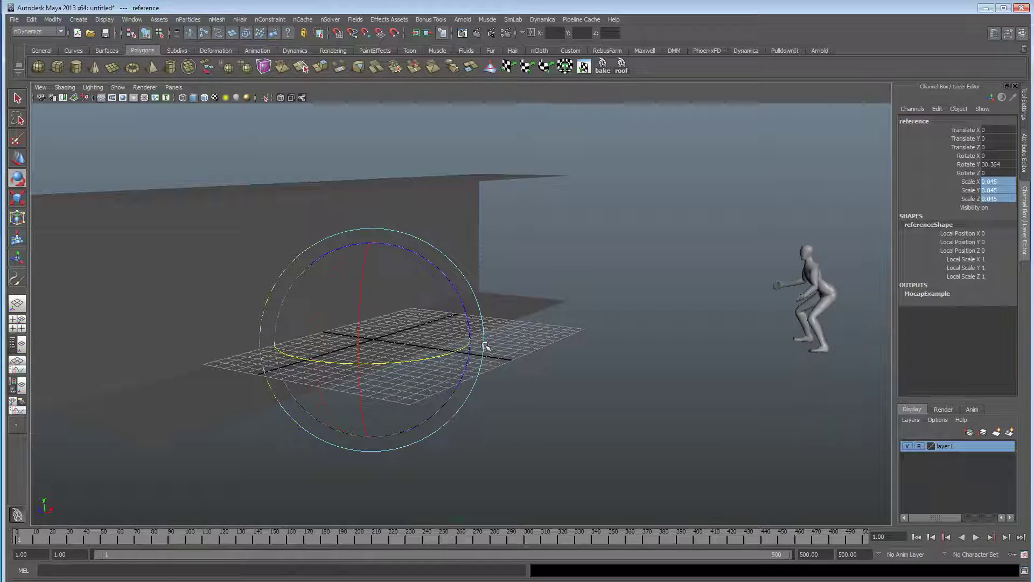
left_click(993, 164)
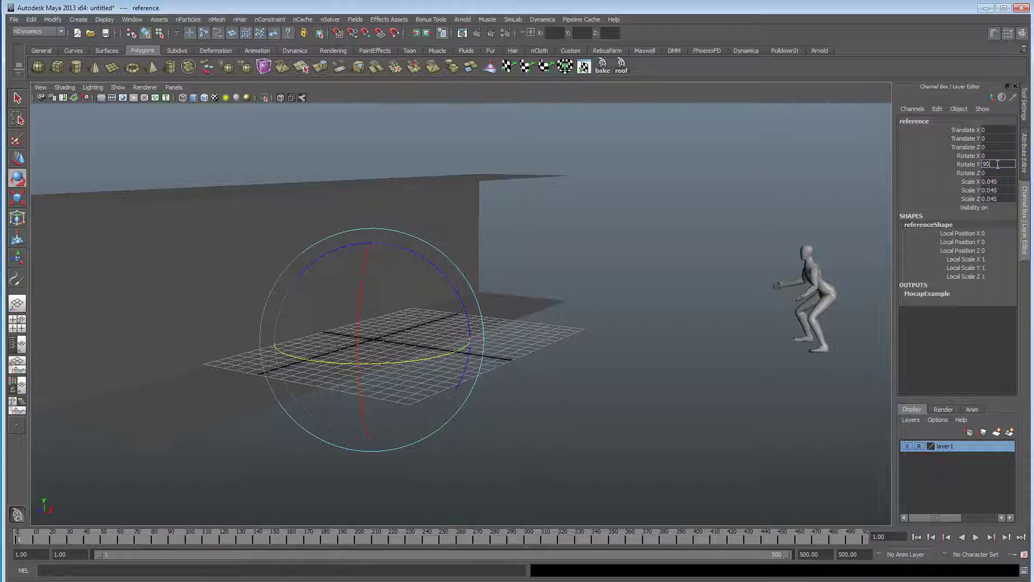
key("Return")
left_click_drag(508, 253, 363, 254, "alt")
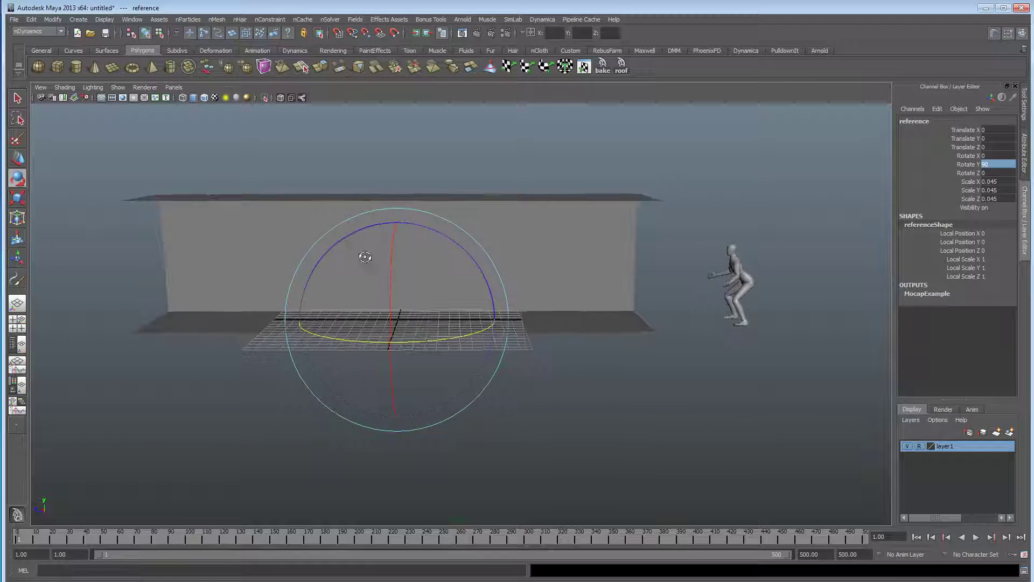
Scale the runner's reference locator uniformly to 0.05 and move it along the corridor to a Translate Z of about 16.5.
key("w")
left_click_drag(343, 318, 403, 321)
key("r")
key("w")
left_click_drag(335, 334, 279, 335)
left_click_drag(462, 351, 470, 343, "alt")
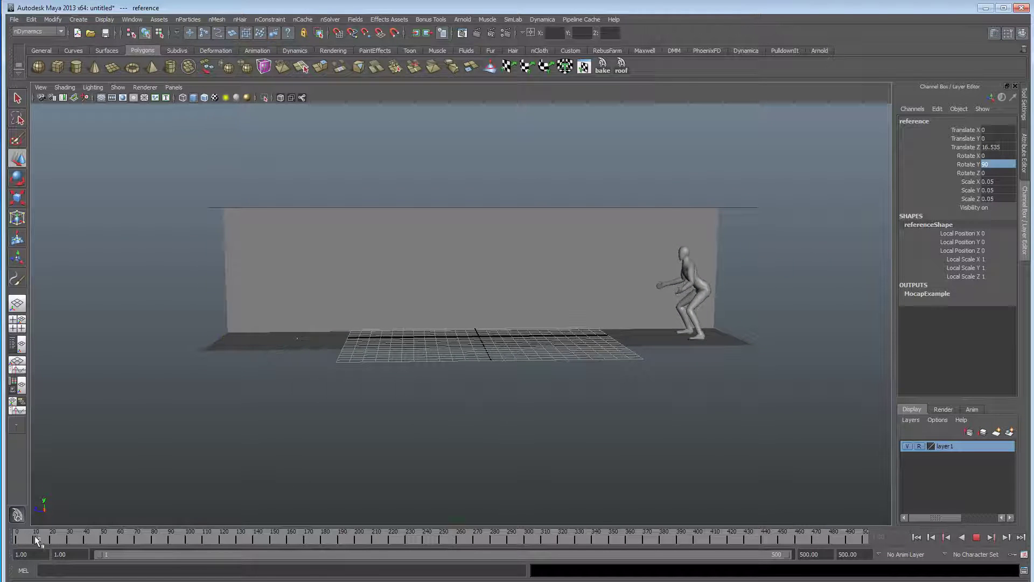
Go to frame 71 and draw a wavy CV curve in the side view, hanging from the ceiling just behind the runner.
left_click_drag(35, 535, 136, 537)
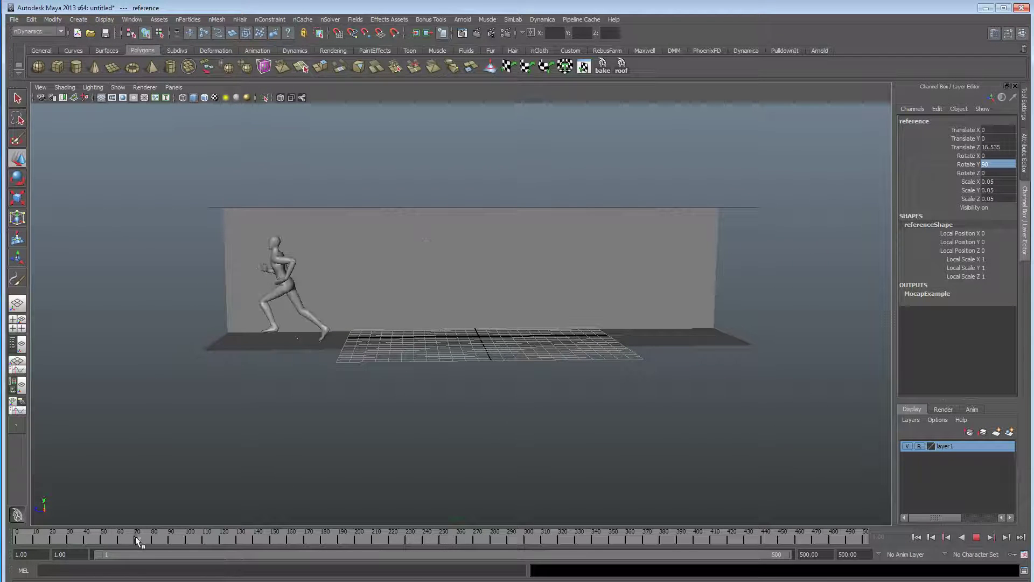
left_click(321, 220)
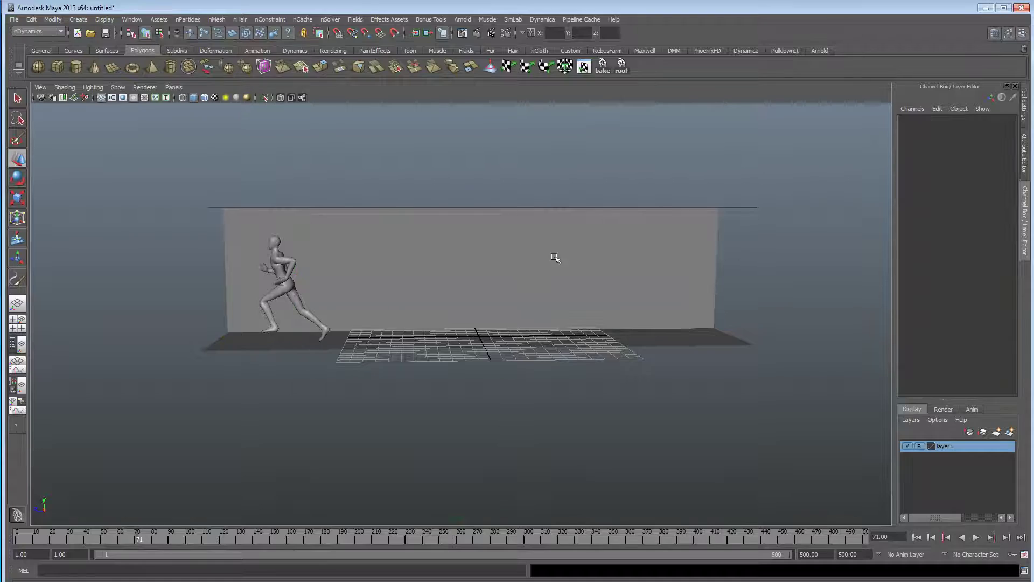
key("space")
key("space")
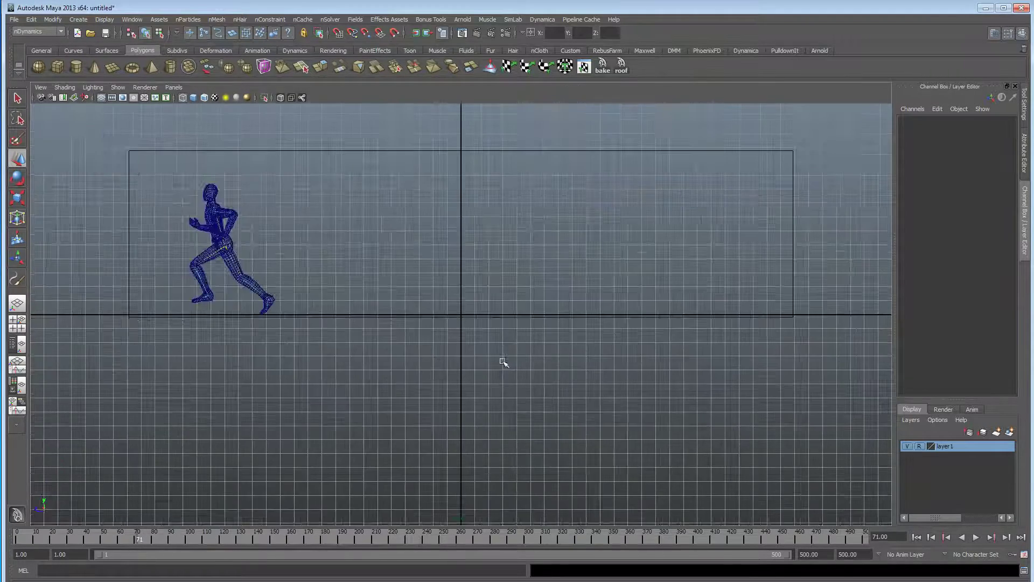
right_click_drag(504, 361, 545, 334, "alt")
middle_click_drag(545, 334, 565, 368, "alt")
left_click(79, 21)
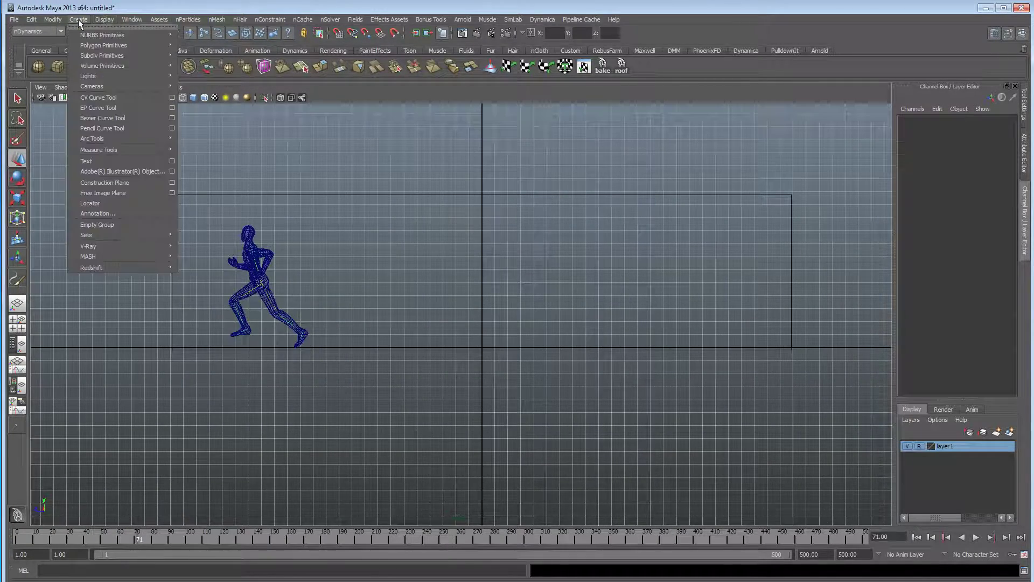
left_click(98, 98)
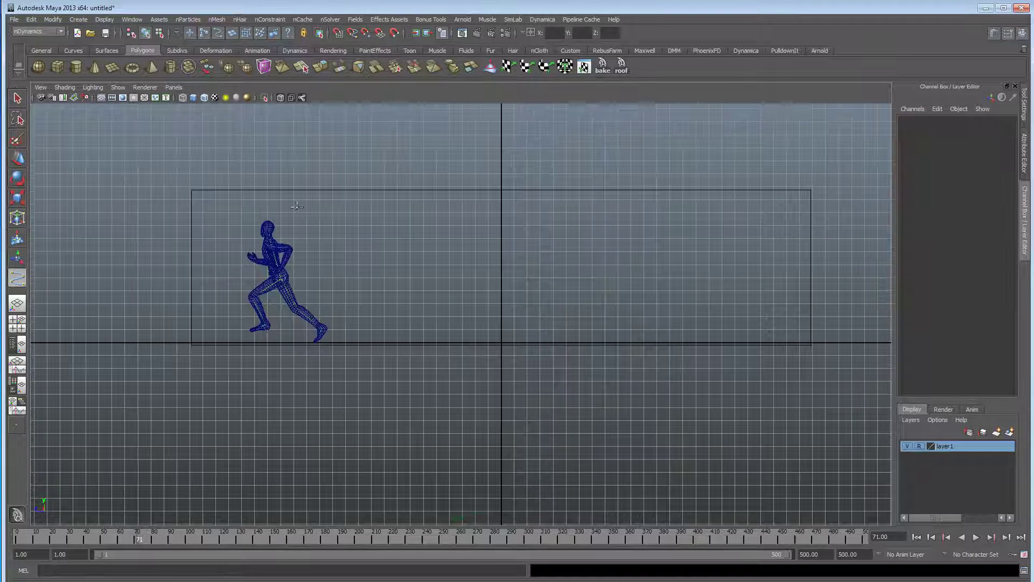
left_click(300, 190)
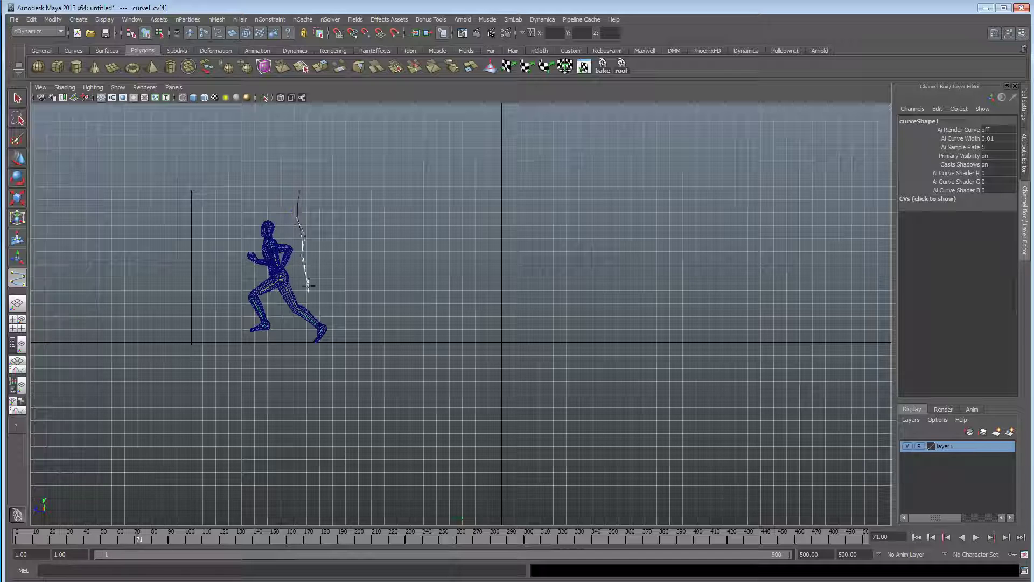
key("w")
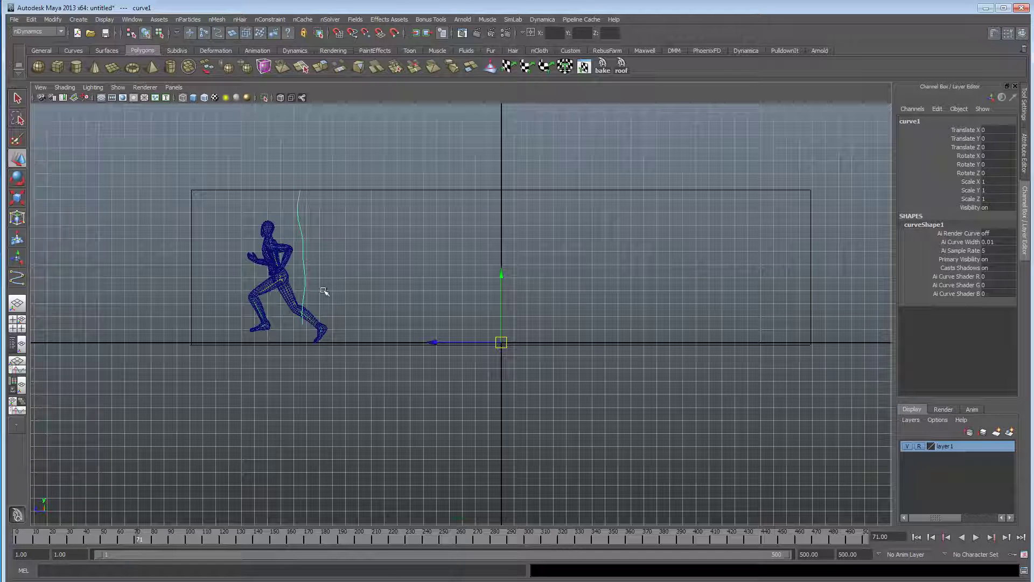
Draw two more wavy CV curves hanging from the ceiling to near the floor, spaced further back behind the runner.
key("y")
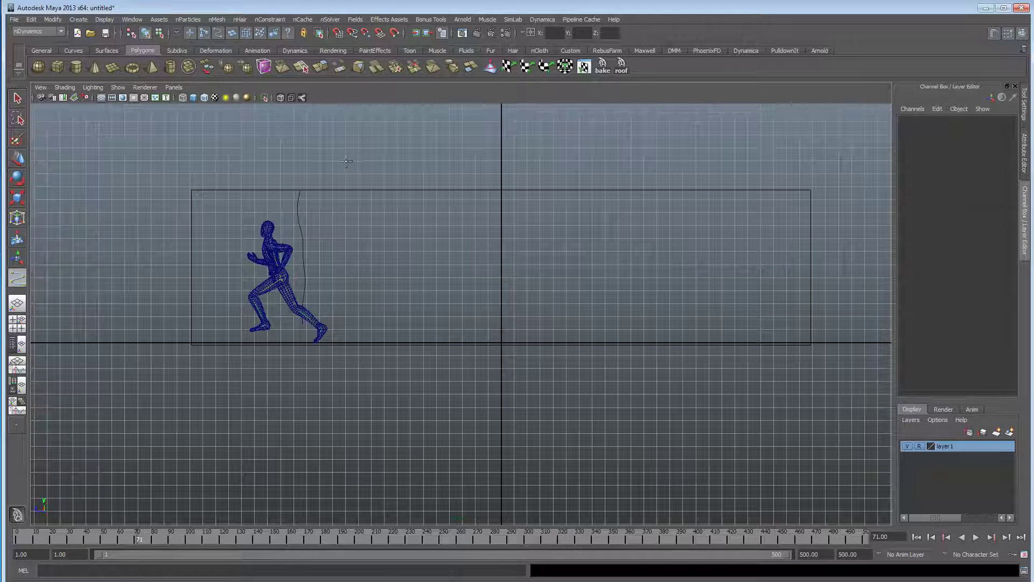
left_click(357, 190)
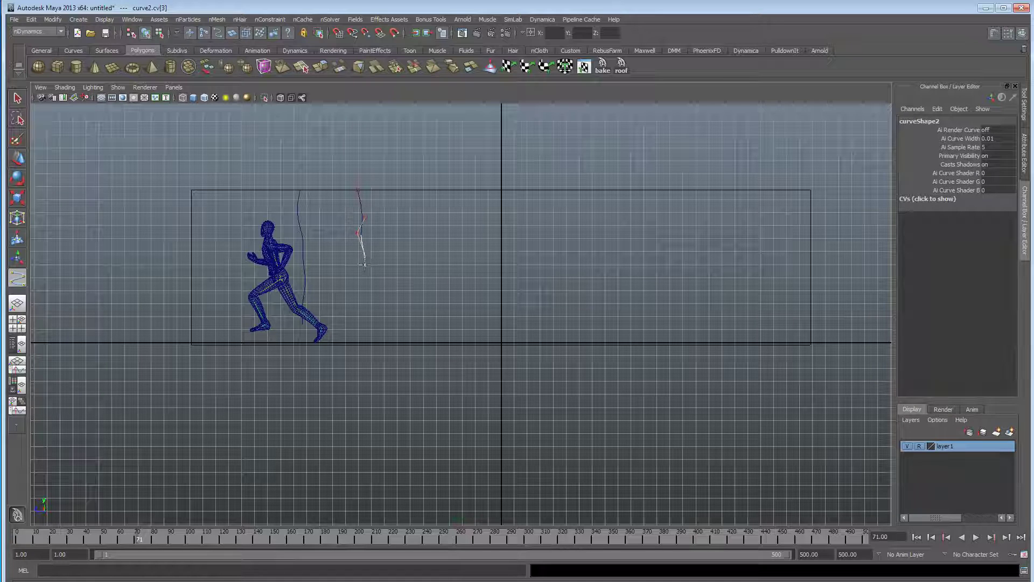
left_click(364, 333)
key("w")
key("y")
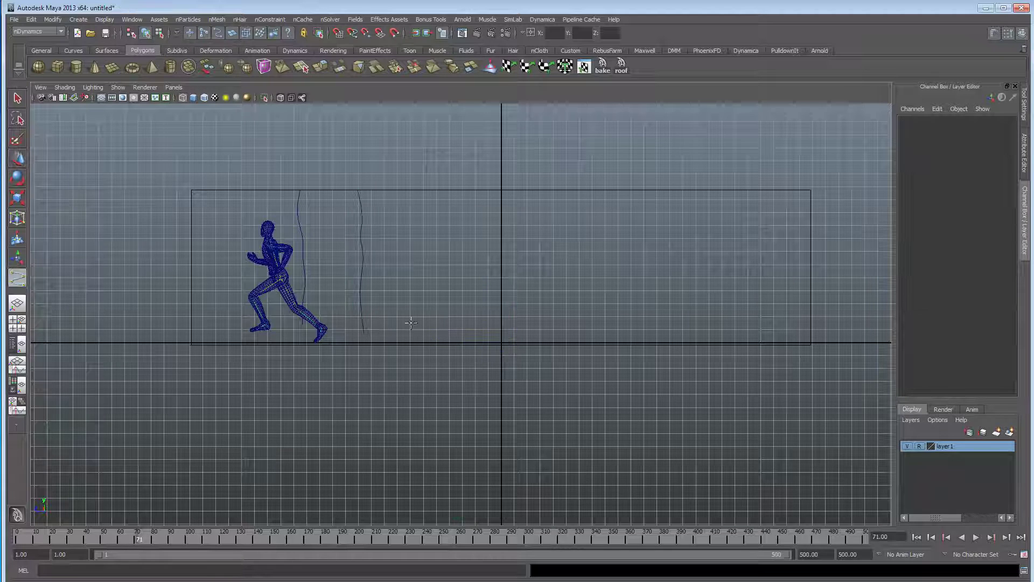
left_click(406, 190)
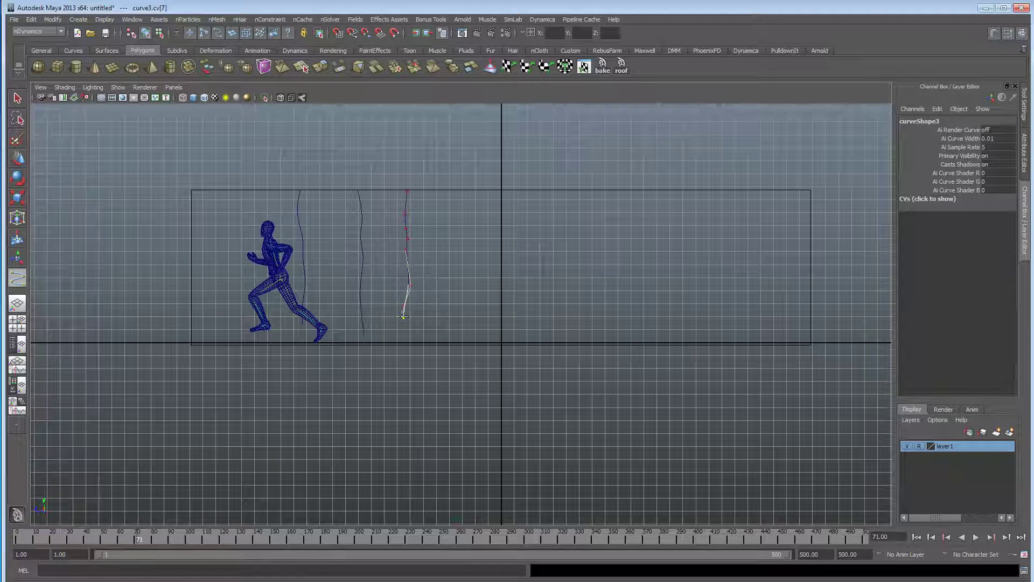
key("w")
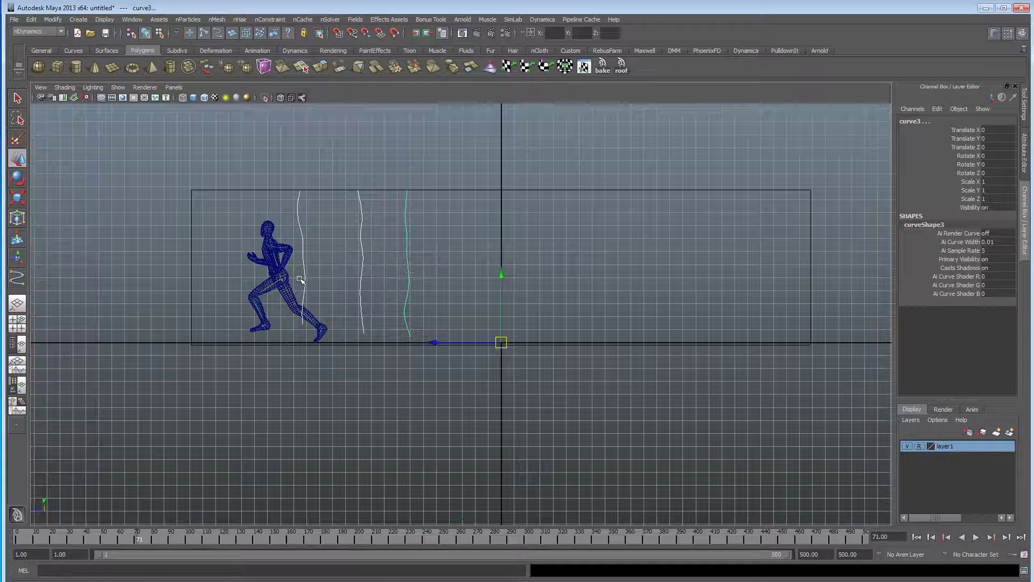
Duplicate the three curves, shift the copies to a Translate Z of about -16, and move curve3 to about -3.2.
left_click_drag(448, 339, 605, 339)
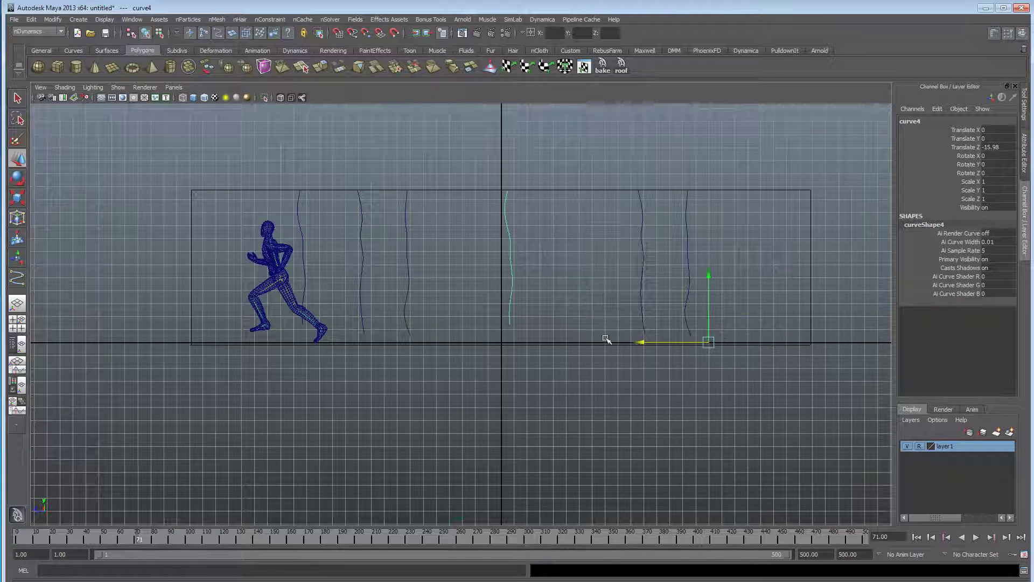
left_click(417, 272)
left_click_drag(448, 342, 478, 345)
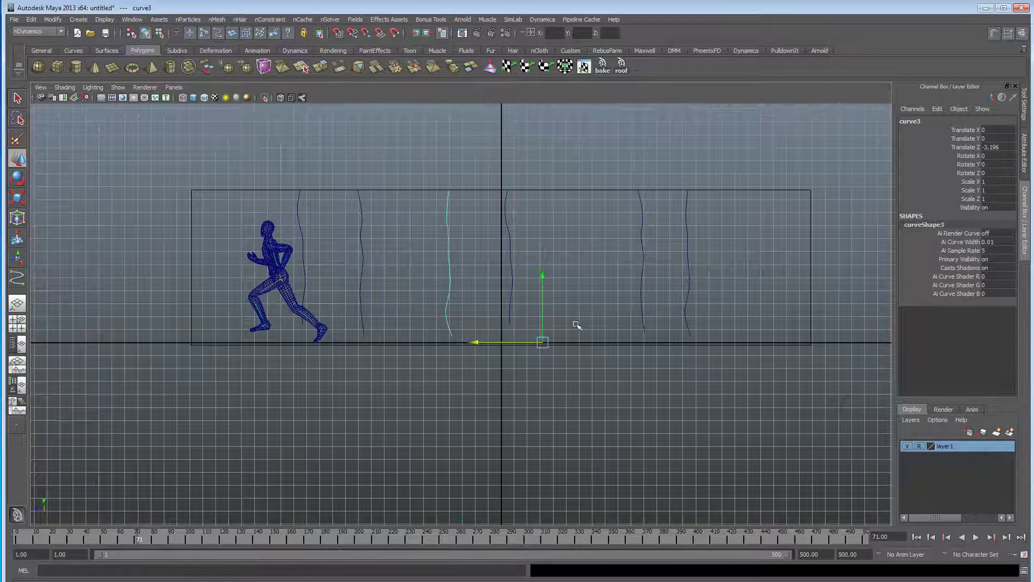
Space out the duplicated curves by moving curve5 to a Translate Z of about -19.5 and curve6 to about -22, returning to frame 1.
middle_click_drag(650, 303, 565, 296, "alt")
left_click_drag(548, 276, 574, 298)
left_click_drag(650, 337, 612, 278)
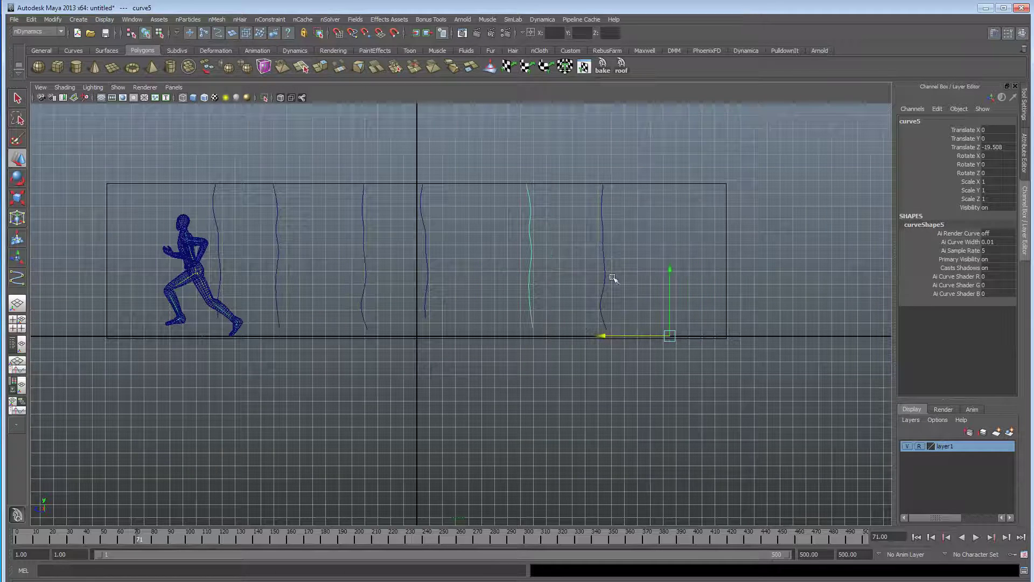
left_click_drag(632, 335, 658, 336)
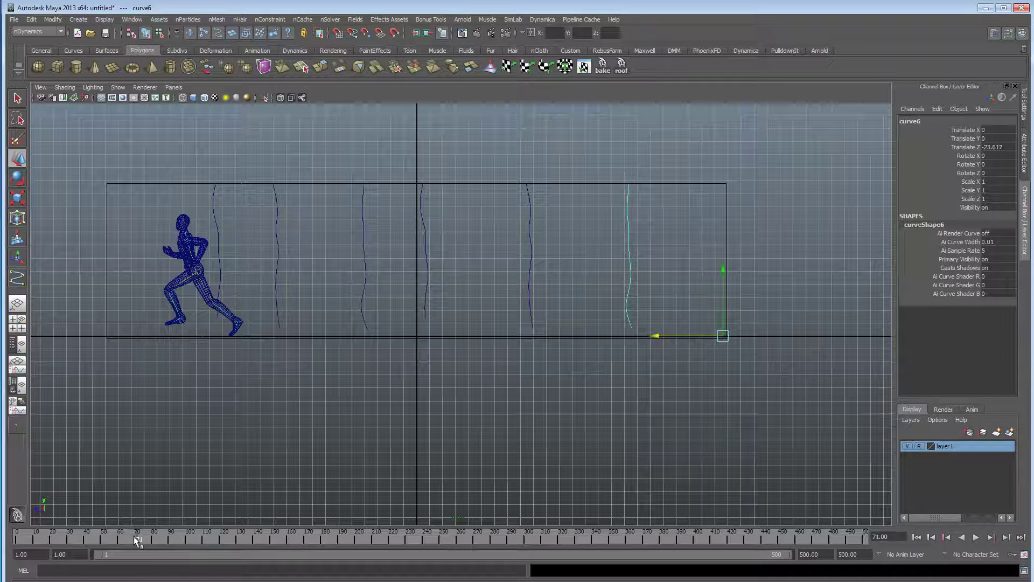
left_click_drag(137, 540, 19, 541)
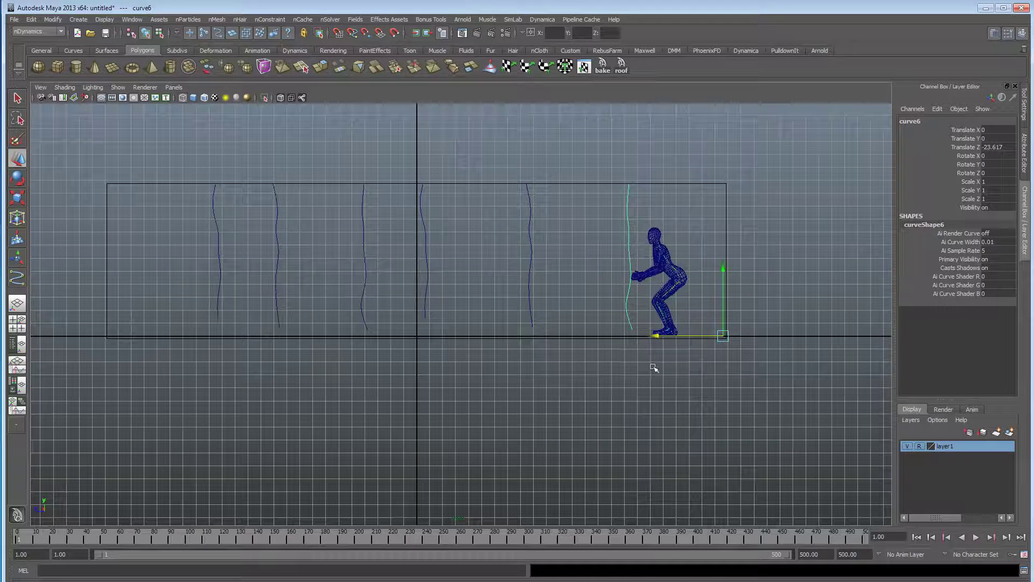
In the perspective view, select several hanging curves, including curve2 and curve6, and offset them sideways to a Translate X of about 1.4.
key("space")
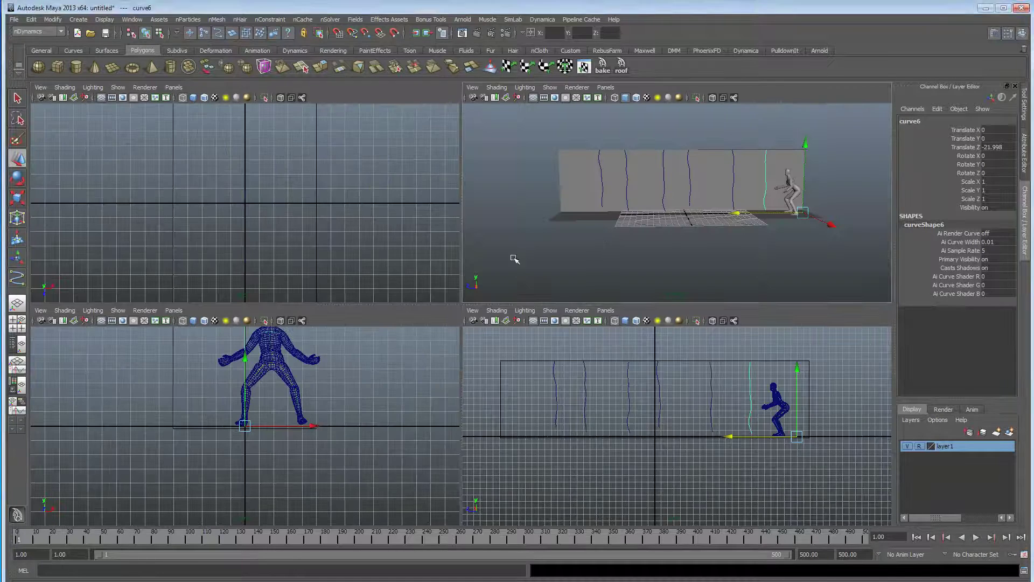
key("space")
scroll(463, 356, "up", 3)
mouse_move(479, 353)
left_mouse_down("alt")
mouse_move(439, 354)
mouse_move(431, 339)
mouse_move(477, 320)
mouse_move(505, 323)
mouse_move(474, 349)
mouse_move(487, 338)
left_mouse_up("alt")
left_click(330, 275, "shift")
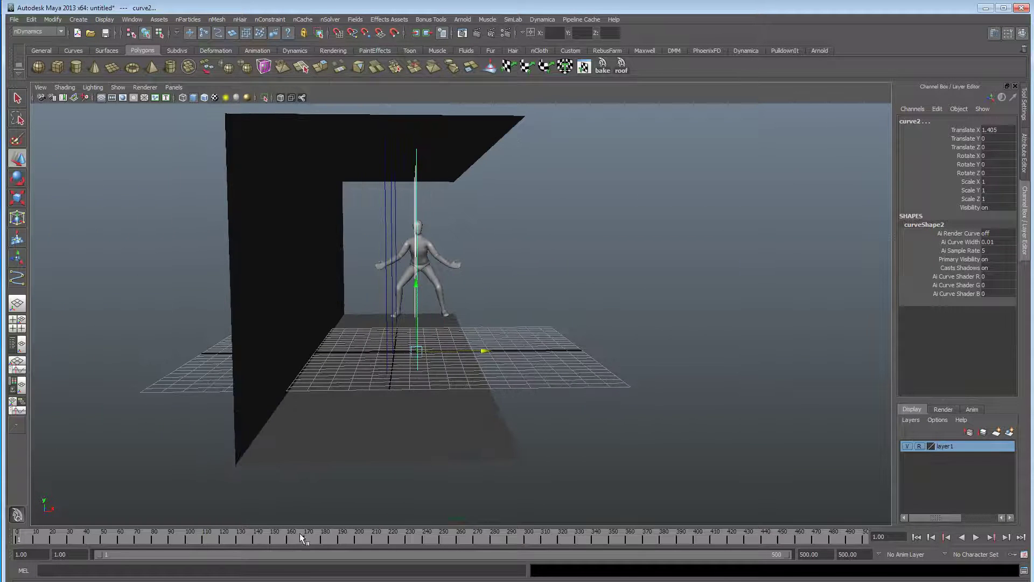
Go to frame 60, select the hanging curves and examine how they line up with the runner's path from several angles.
left_click_drag(38, 534, 120, 535)
left_click_drag(387, 418, 403, 321, "alt")
left_click_drag(388, 211, 454, 219)
left_click_drag(453, 219, 443, 227, "alt")
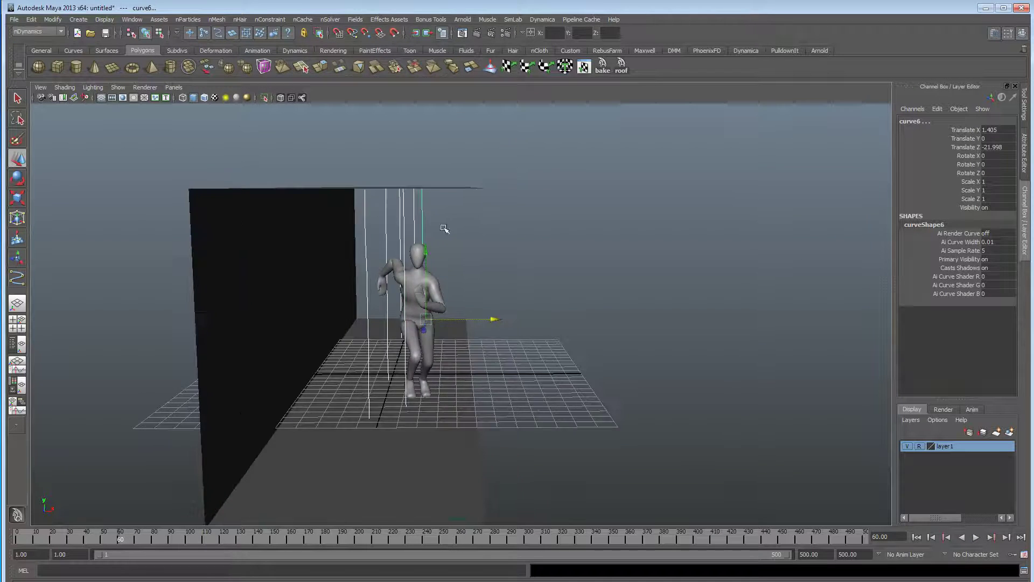
middle_click_drag(393, 310, 454, 288, "alt")
right_click_drag(455, 289, 472, 445, "alt")
key("a")
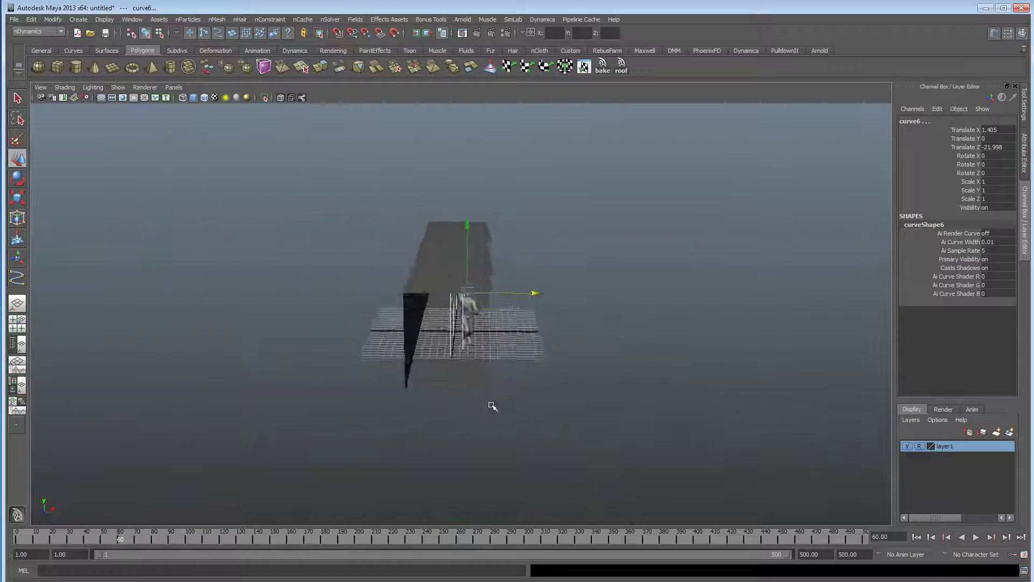
middle_click_drag(428, 367, 404, 291, "alt")
left_click_drag(404, 291, 302, 372, "alt")
right_click_drag(302, 371, 542, 328, "alt")
middle_click_drag(542, 328, 414, 511, "alt")
right_click_drag(414, 511, 556, 454, "alt")
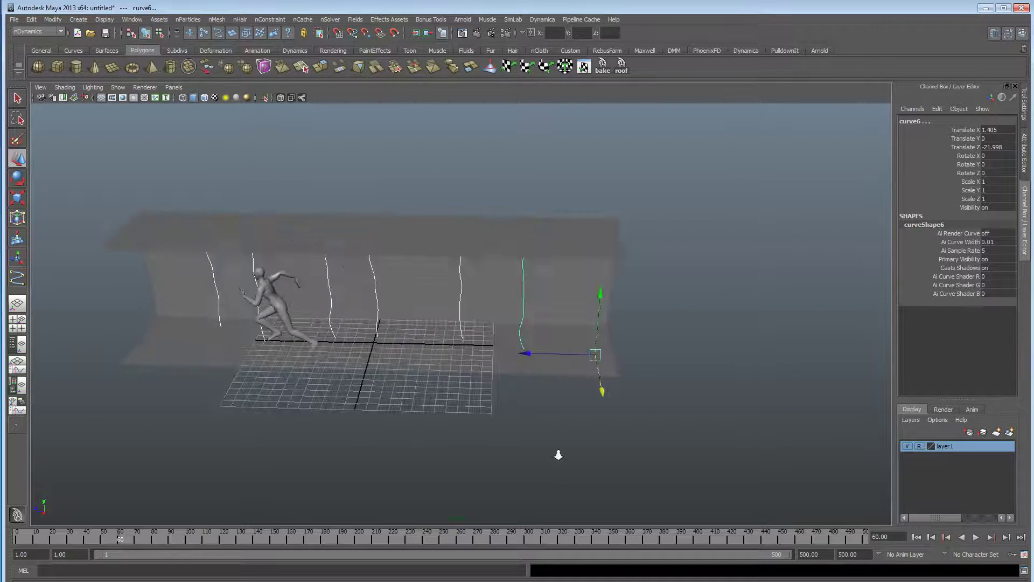
Select the runner's reference locator in wireframe display and move it sideways to a Translate X of about -1.03, restoring shaded display.
left_click_drag(557, 455, 541, 416, "alt")
middle_click_drag(241, 398, 413, 391, "alt")
key("4")
right_click_drag(413, 392, 474, 363, "alt")
left_click(470, 362)
mouse_move(485, 392)
left_mouse_down("alt")
mouse_move(489, 417)
mouse_move(652, 402)
mouse_move(477, 411)
mouse_move(461, 397)
mouse_move(498, 396)
left_mouse_up("alt")
key("5")
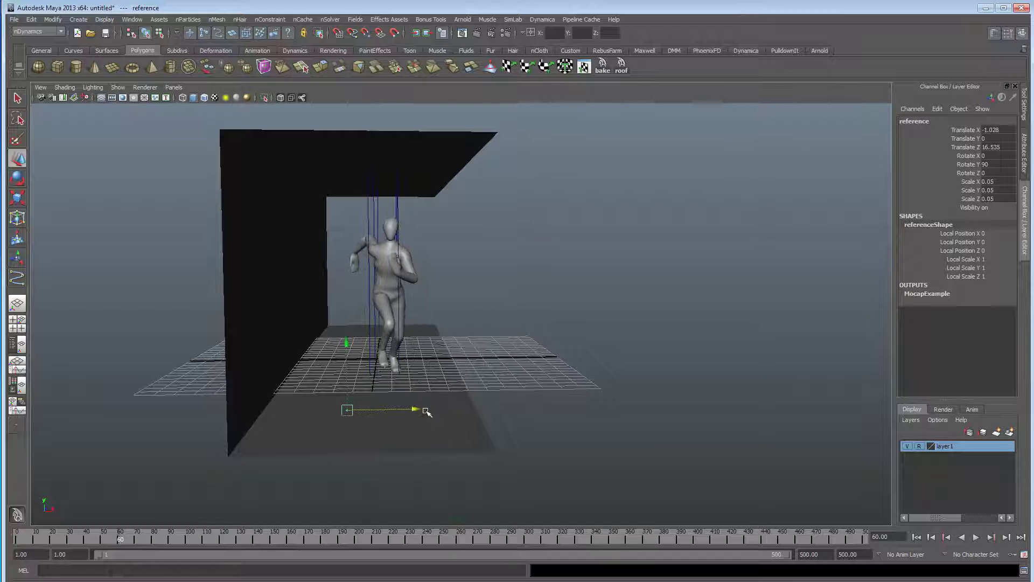
middle_click_drag(427, 412, 477, 407, "alt")
Play the animation to check the runner's path through the curves, stop it at frame 1 and inspect the corridor from the side.
key("alt+v")
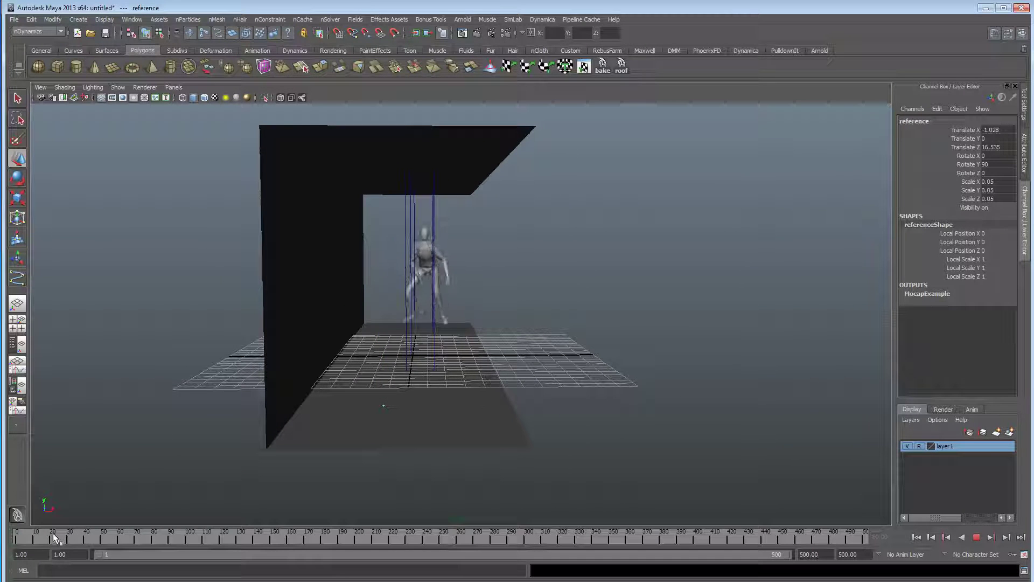
key("Escape")
left_click_drag(623, 303, 508, 305, "alt")
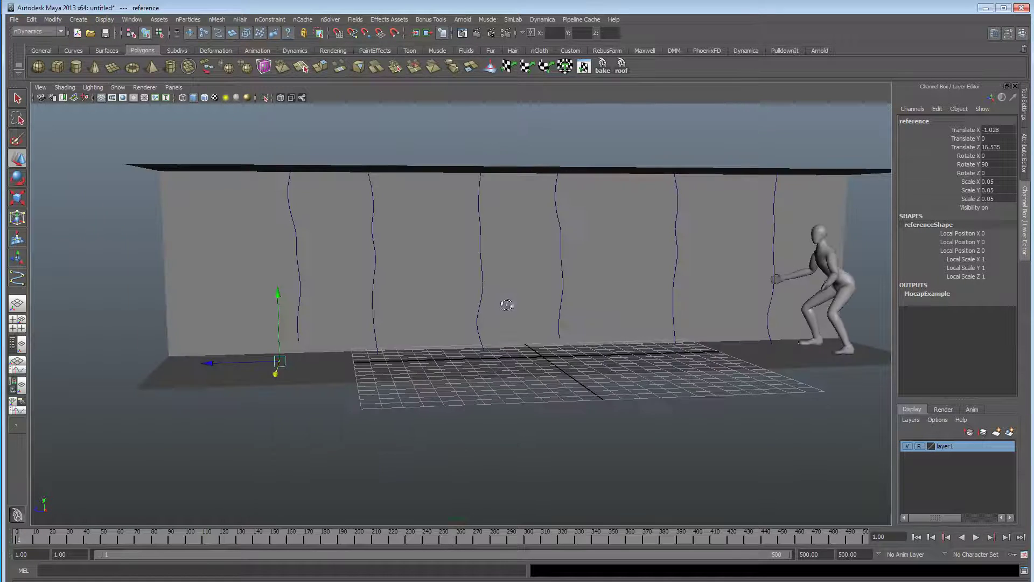
right_click_drag(507, 304, 443, 309, "alt")
left_click_drag(443, 309, 415, 309, "alt")
left_click_drag(627, 314, 570, 309, "alt")
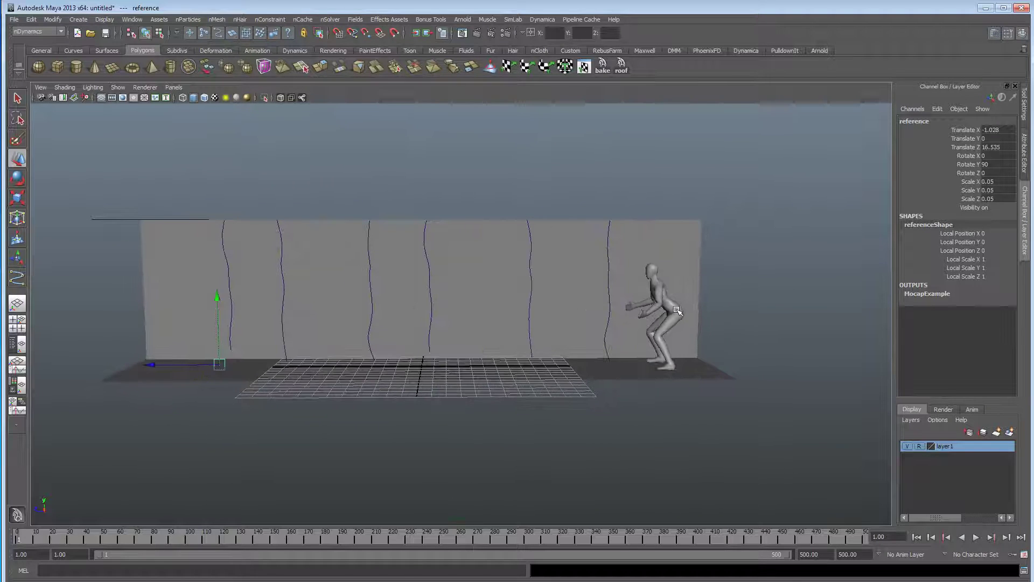
left_click_drag(250, 341, 257, 332, "alt")
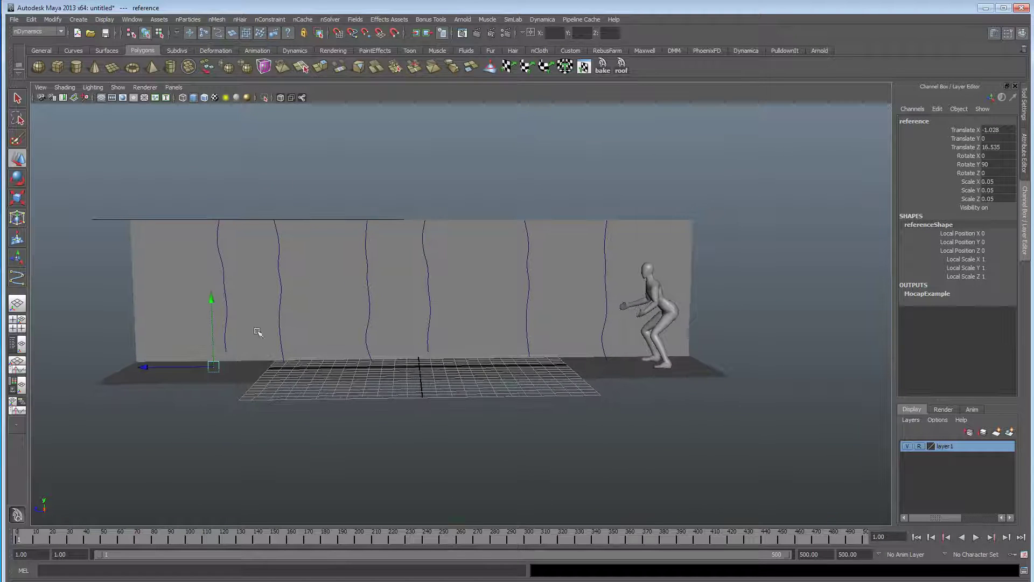
Open the Outliner and select curve1 through curve6.
left_click(132, 19)
left_click(166, 95)
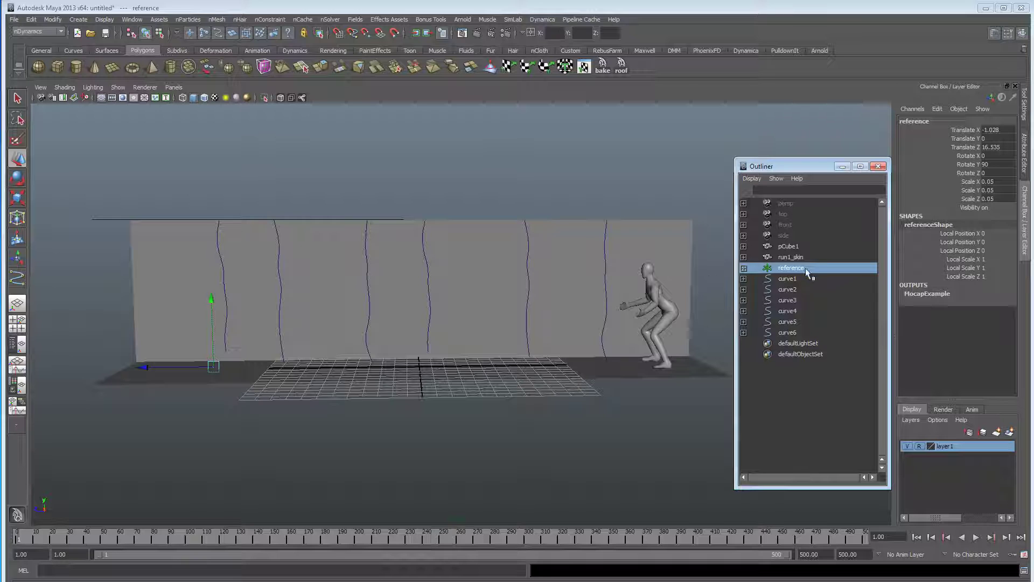
left_click_drag(798, 276, 797, 329)
left_click_drag(811, 166, 799, 130)
left_click_drag(405, 239, 456, 243, "alt")
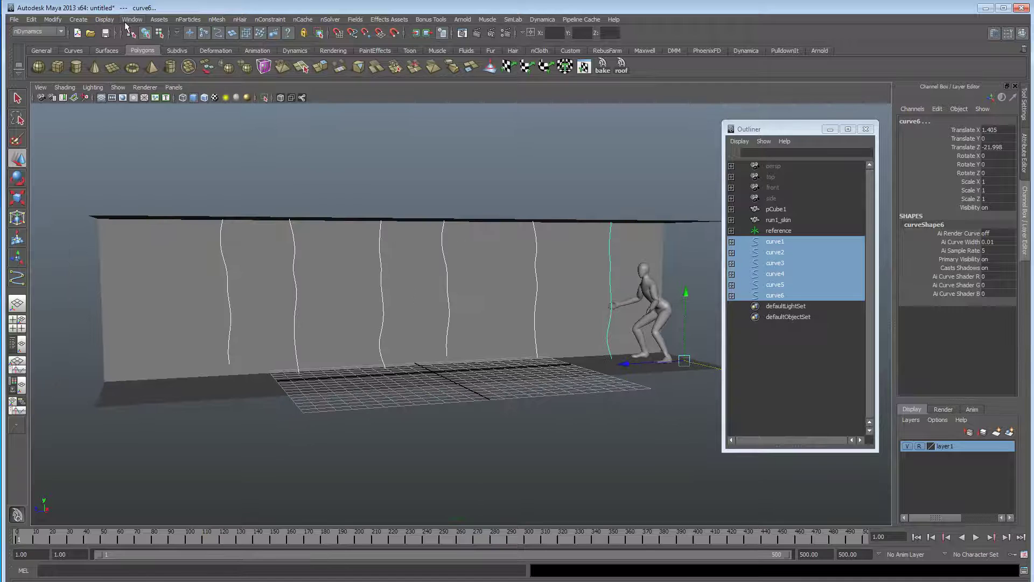
Make curve1 through curve6 dynamic using the reset default options, with NURBS curves output and Exact shape match on.
left_click(239, 20)
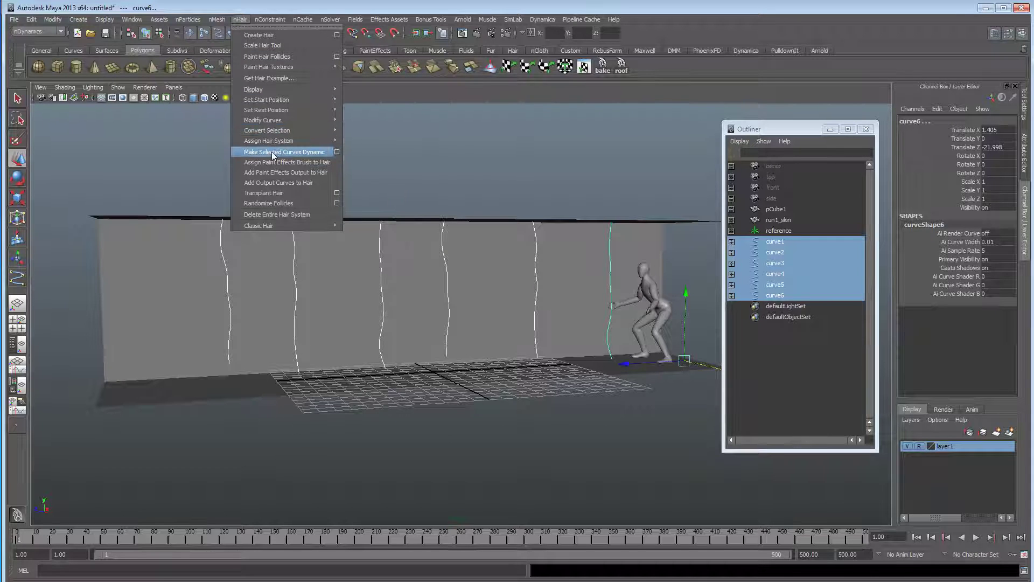
left_click(337, 152)
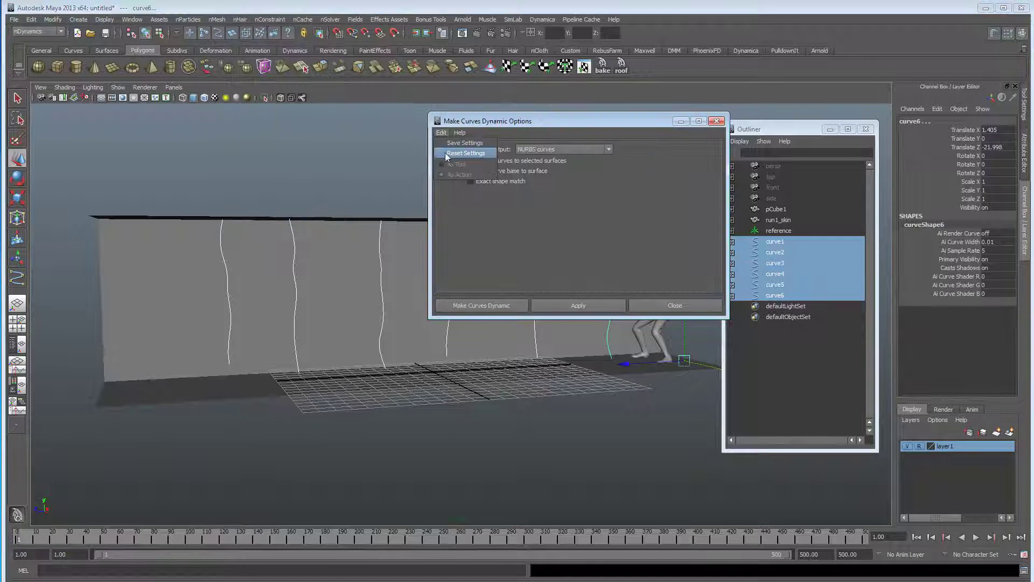
left_click(447, 153)
left_click(576, 305)
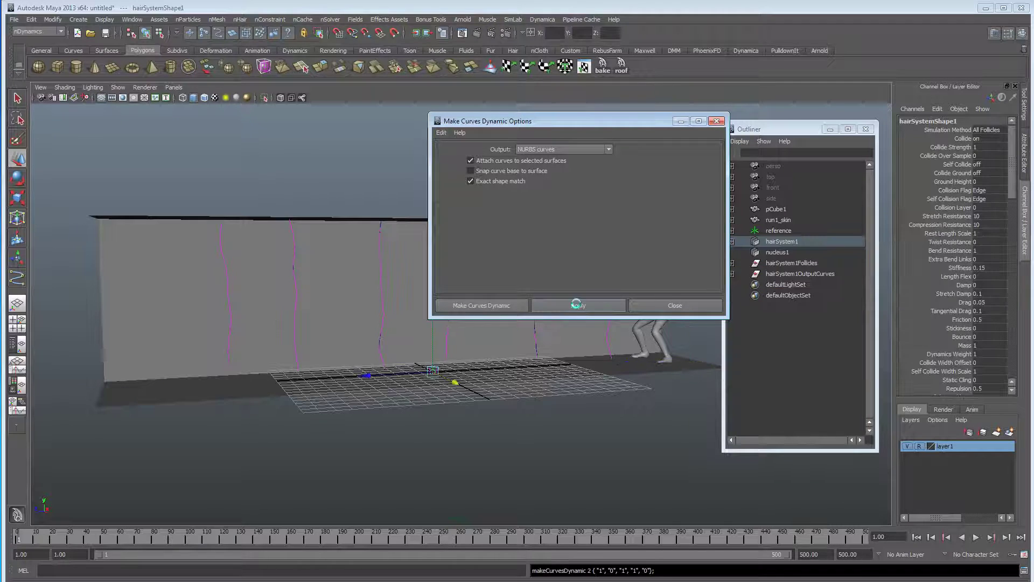
left_click(654, 306)
scroll(506, 297, "down", 2)
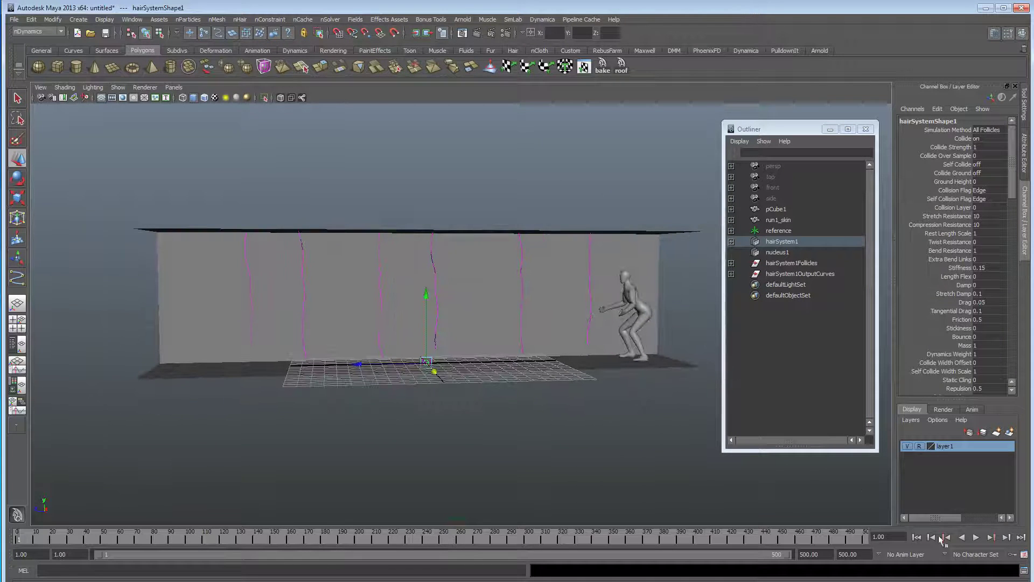
Play the simulation to frame 30 and inspect how the dynamic curves hang in the corridor.
left_click(976, 538)
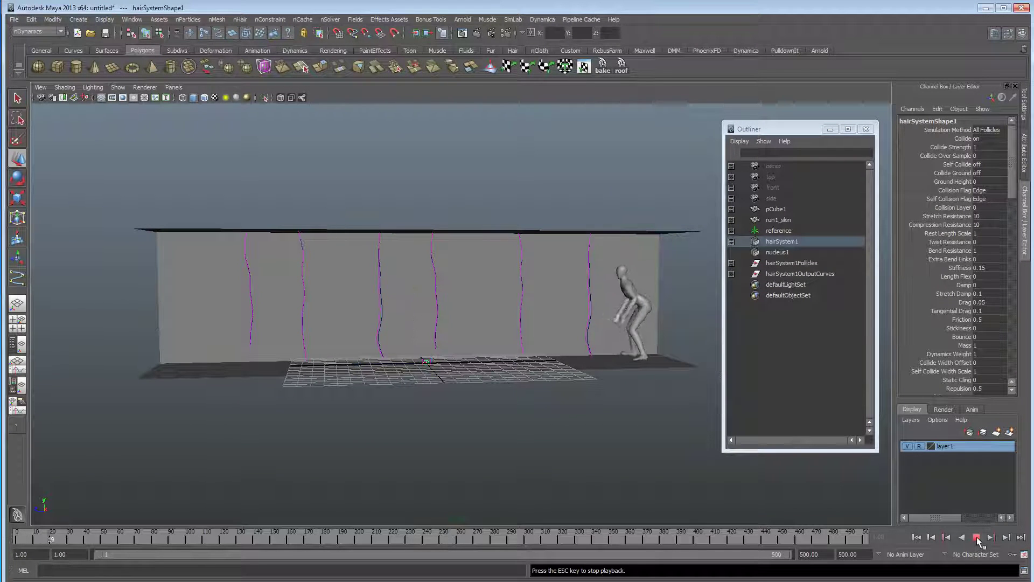
left_click_drag(512, 453, 431, 440, "alt")
right_click_drag(431, 441, 676, 442, "alt")
left_click_drag(676, 442, 580, 447, "alt")
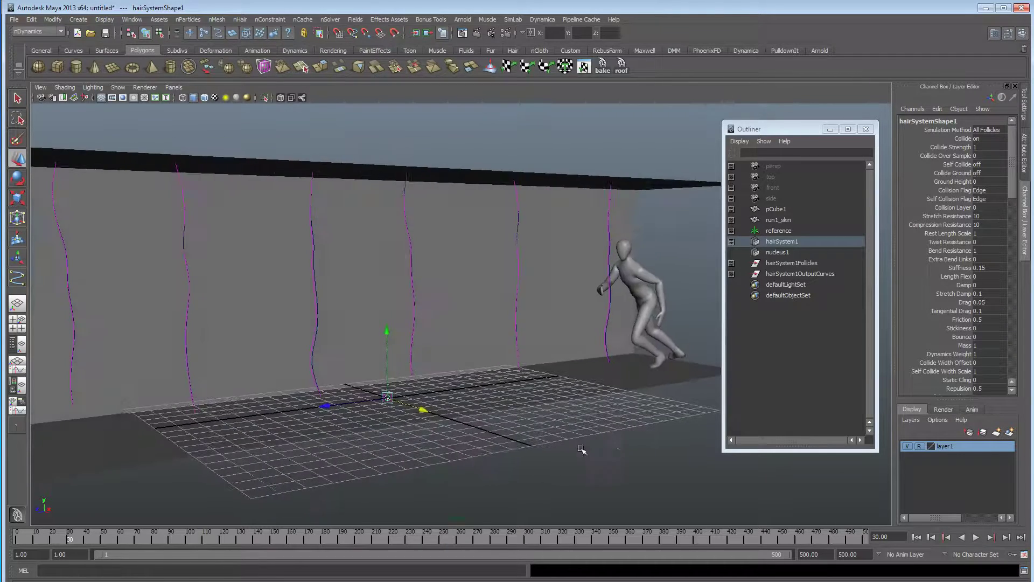
middle_click_drag(493, 447, 582, 444, "alt")
left_click_drag(582, 444, 613, 445, "alt")
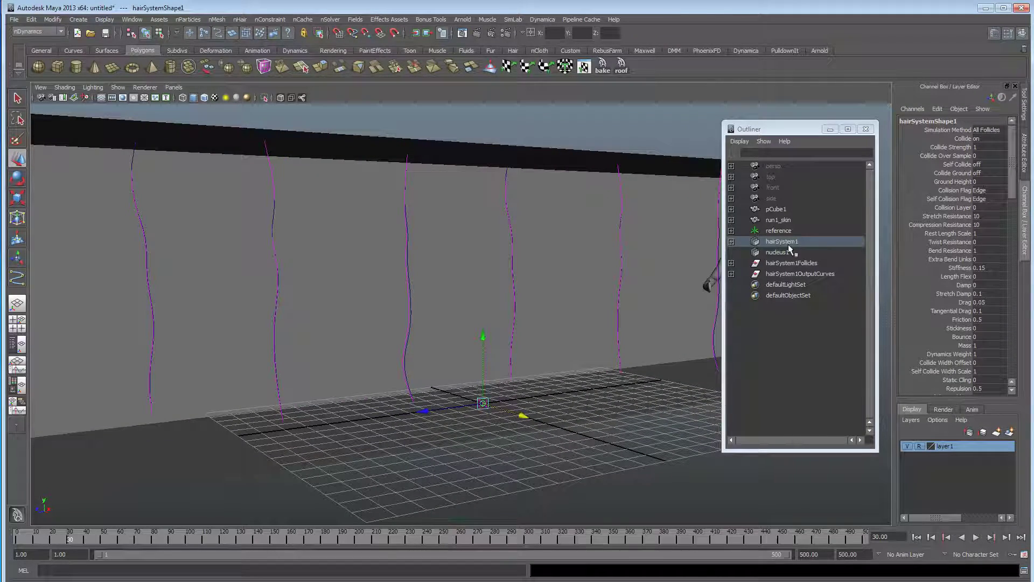
Select follicle1 through follicle6 under hairSystem1Follicles and set their Point Lock to Base.
left_click(789, 263)
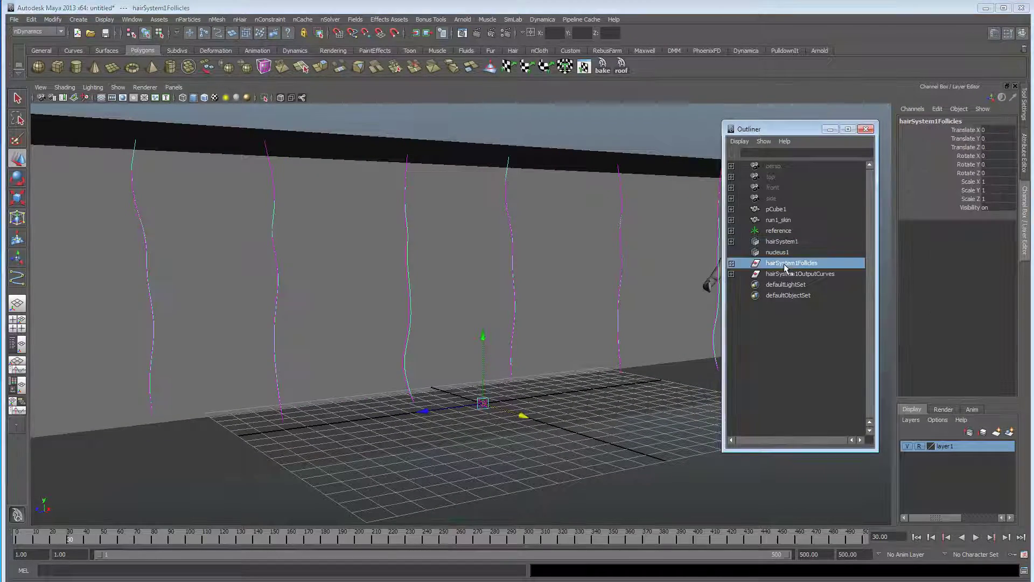
left_click(731, 264)
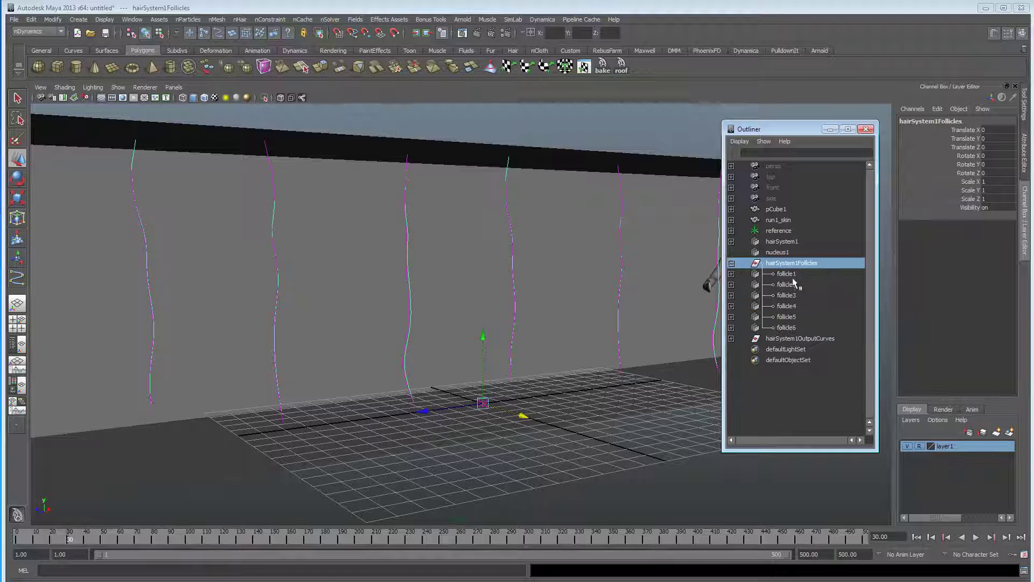
left_click_drag(791, 274, 787, 328)
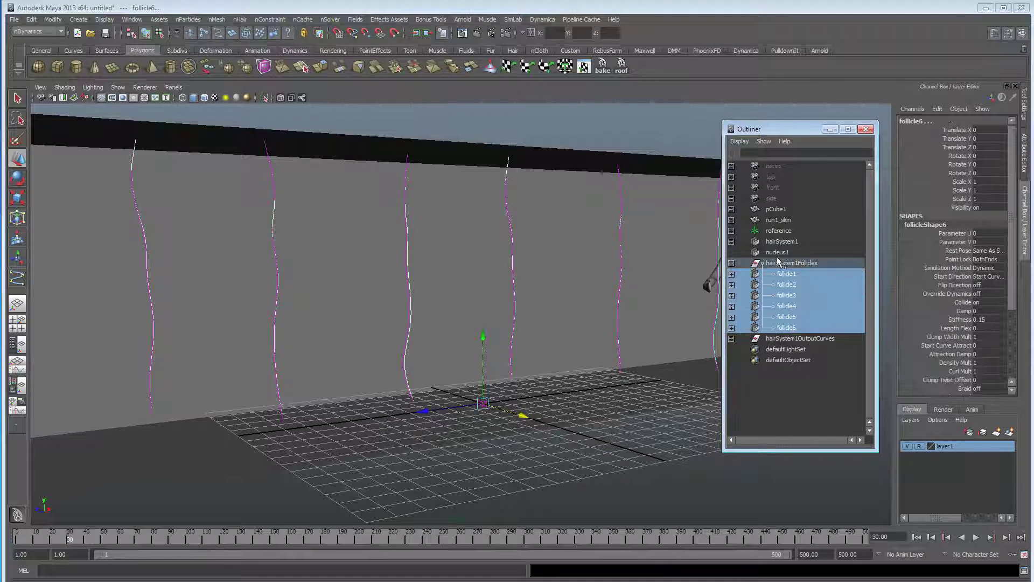
left_click_drag(808, 130, 625, 135)
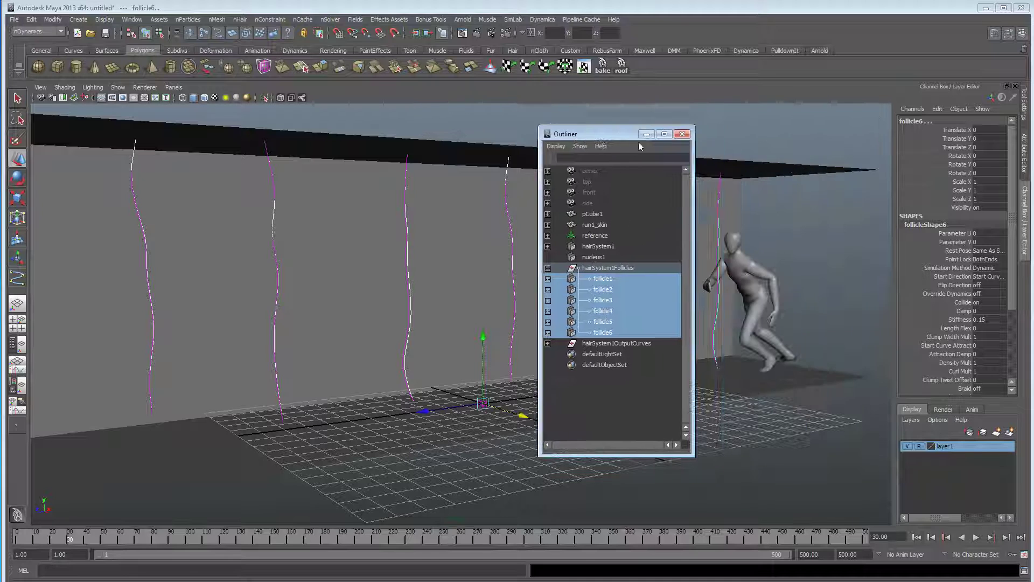
left_click(985, 259)
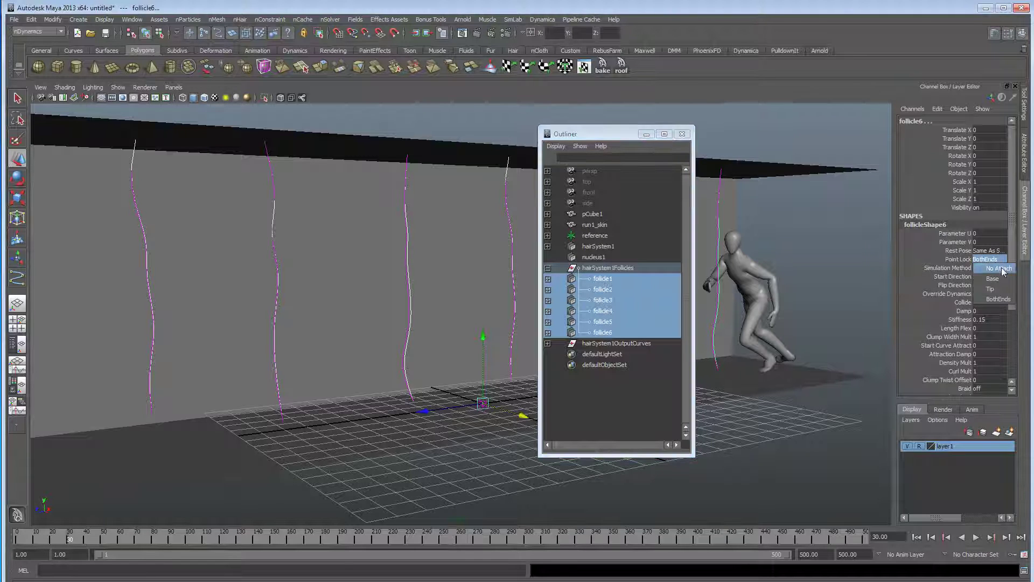
left_click(995, 279)
left_click_drag(589, 133, 811, 159)
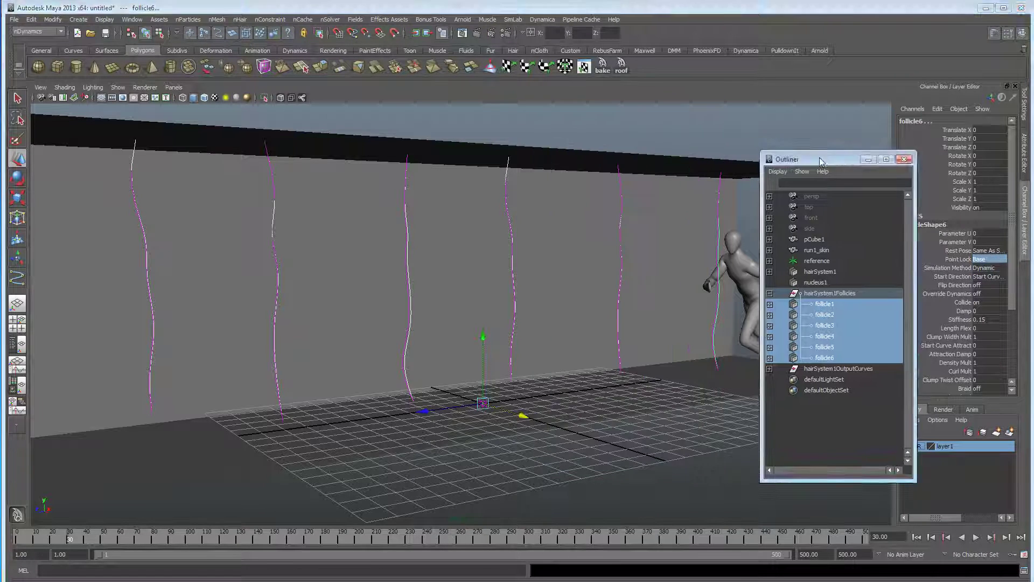
Replay the simulation from the start to frame 40 and examine the curves' motion up close.
key("a")
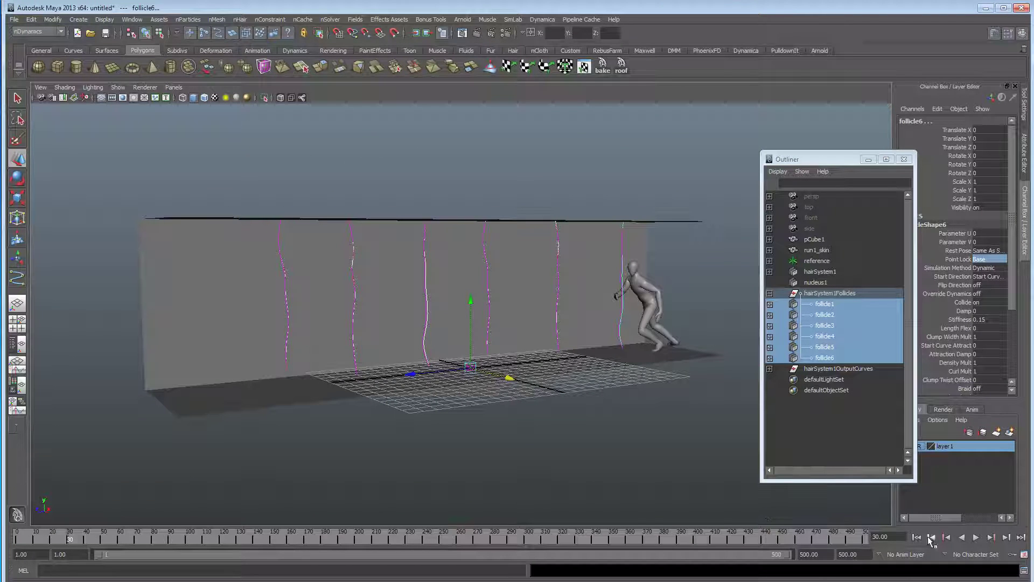
left_click(930, 537)
left_click(975, 538)
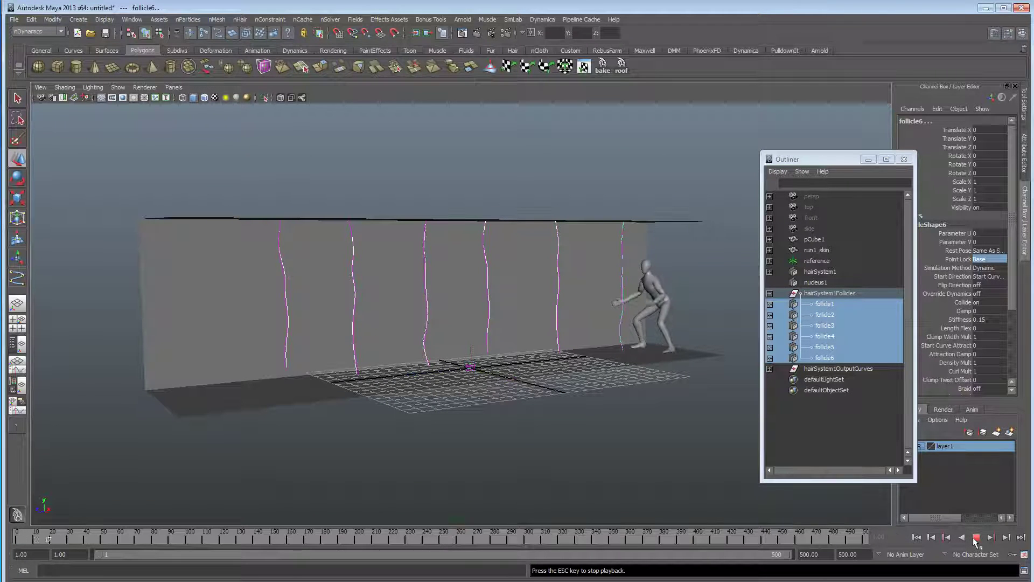
left_click(975, 538)
scroll(468, 346, "up", 6)
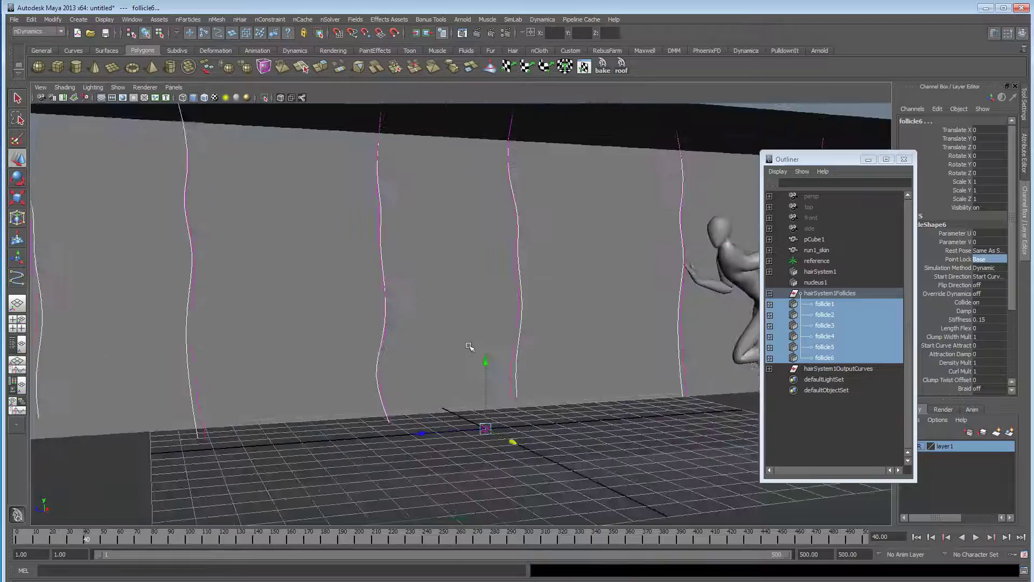
left_click_drag(469, 347, 447, 347, "alt")
right_click_drag(448, 347, 394, 345, "alt")
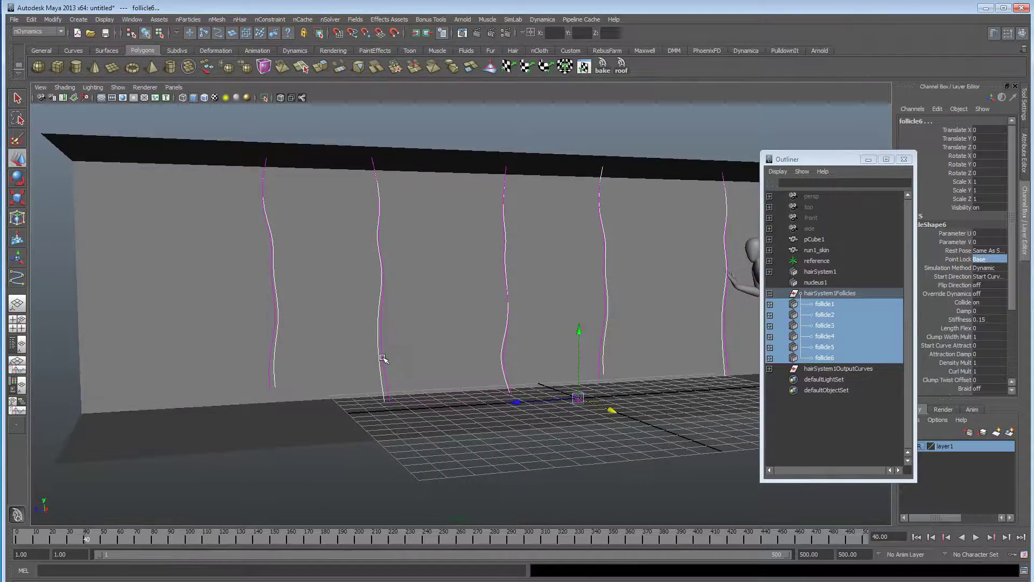
left_click_drag(383, 358, 595, 371, "alt")
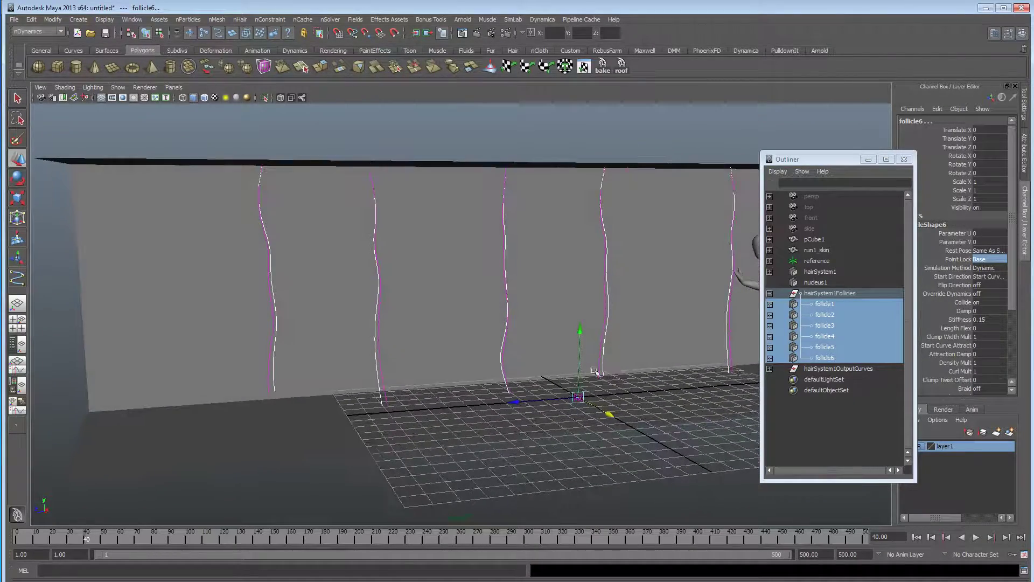
Try hiding the hairSystem1OutputCurves group during playback, then undo the hiding.
left_click(837, 369)
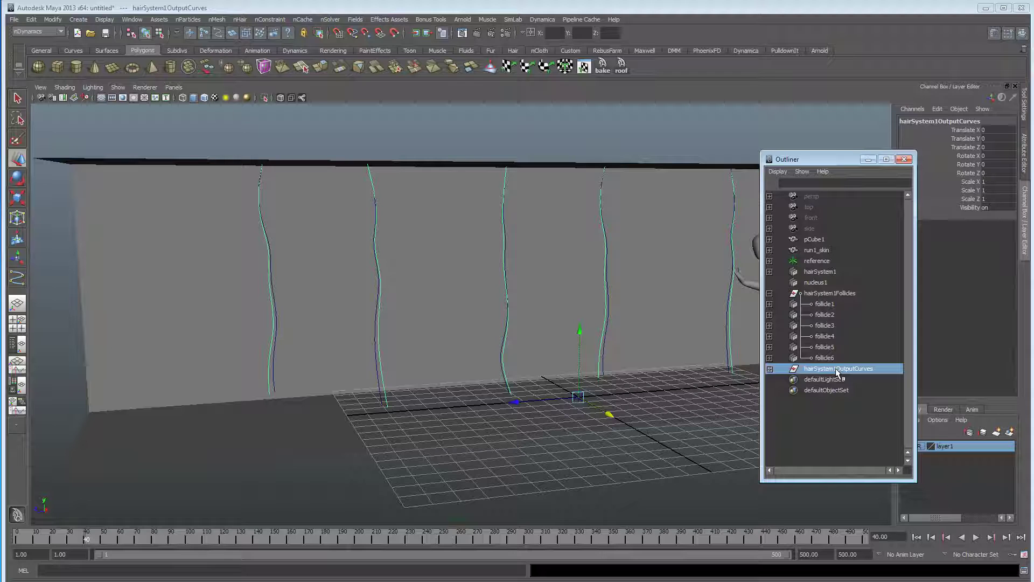
key("ctrl+h")
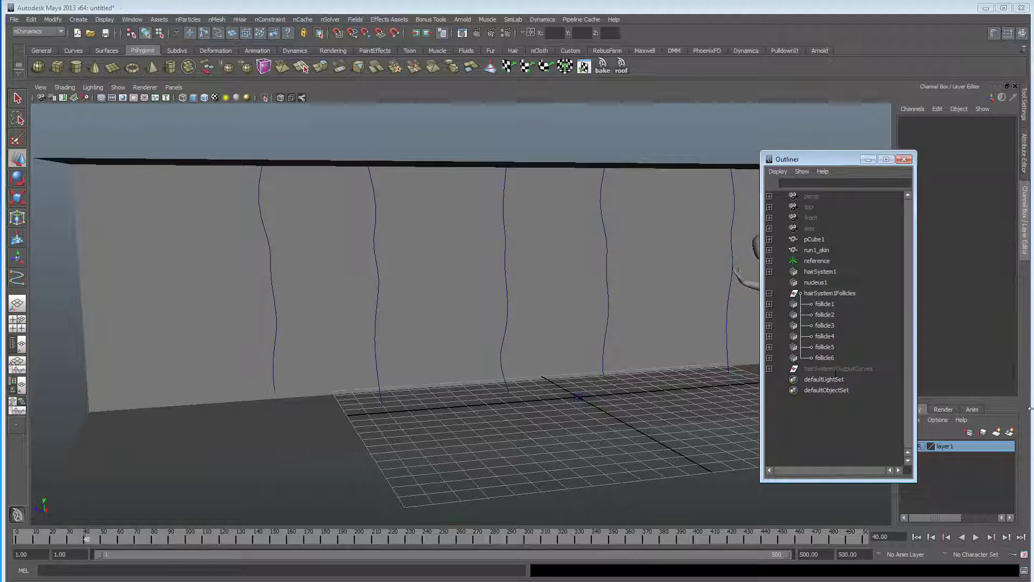
left_click(976, 536)
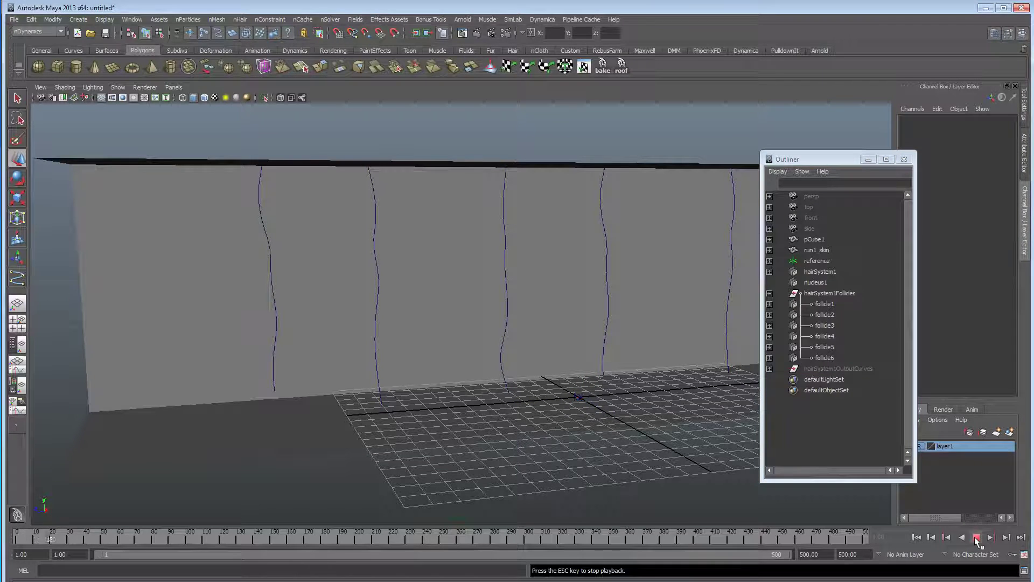
left_click(975, 537)
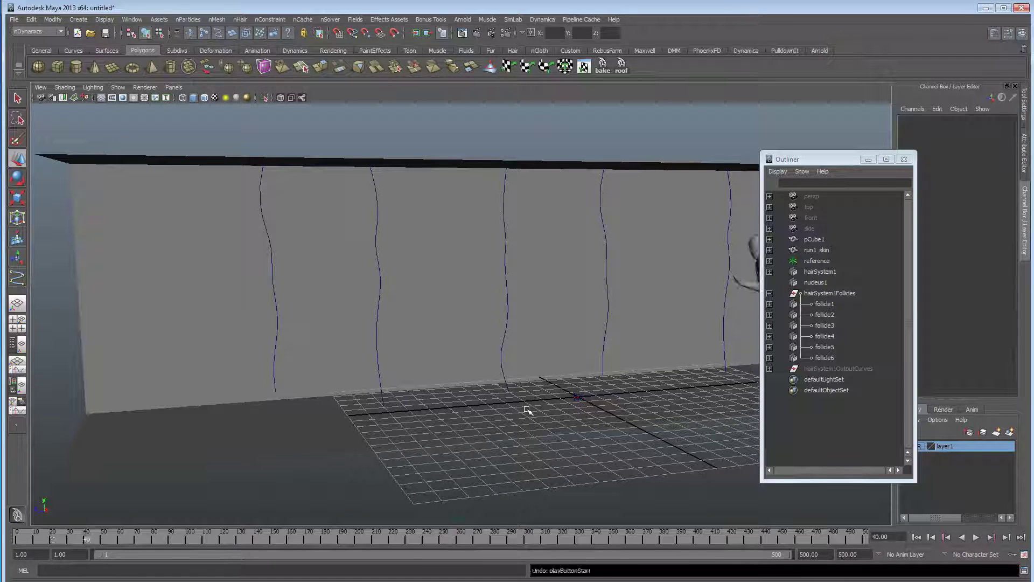
key("ctrl+z")
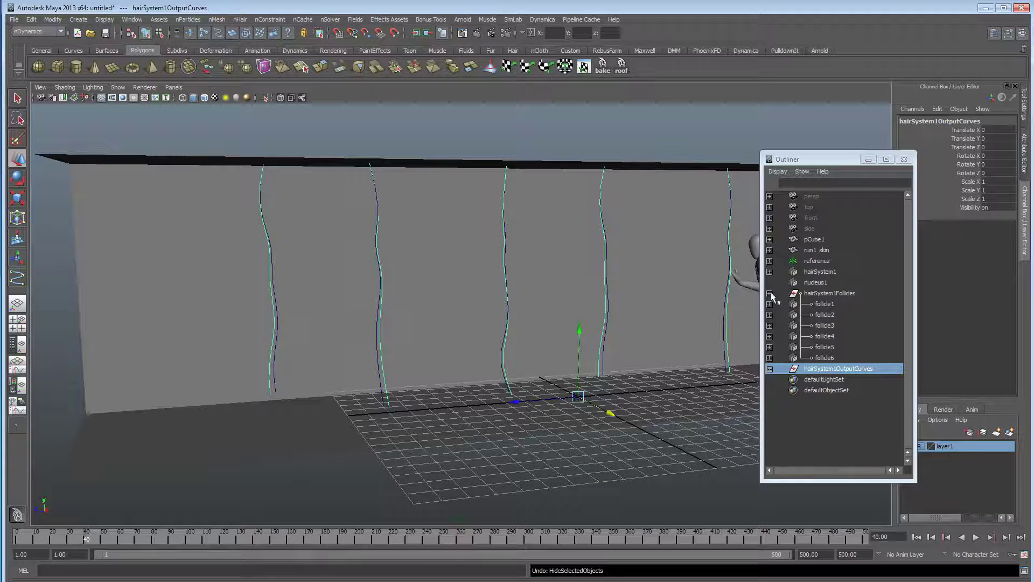
Compare the original curves in hairSystem1Follicles with the simulated ones in hairSystem1OutputCurves by selecting each group in turn.
left_click(770, 294)
right_click_drag(448, 406, 607, 404, "alt")
middle_click_drag(607, 405, 549, 404, "alt")
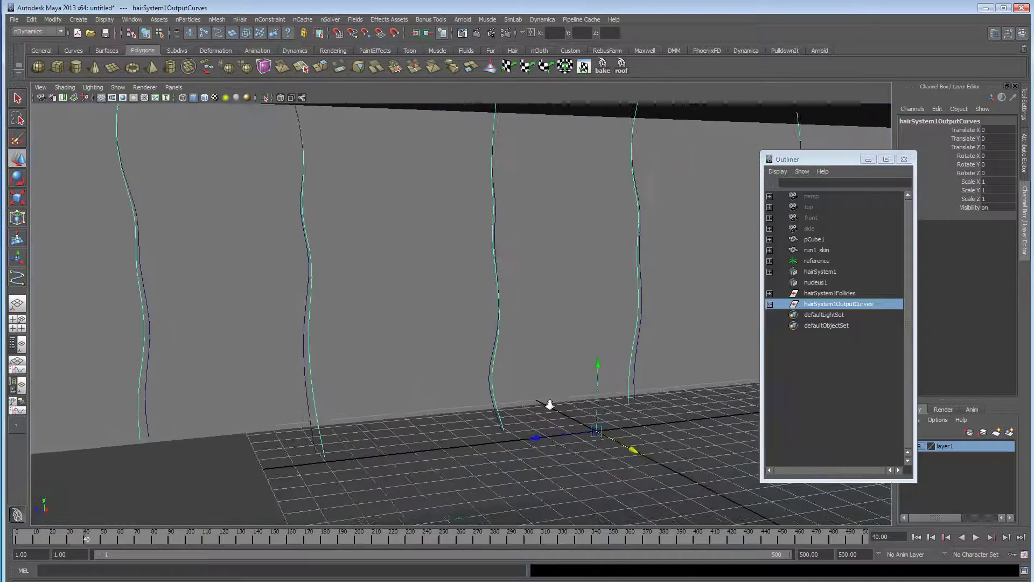
left_click(830, 293)
left_click(769, 293)
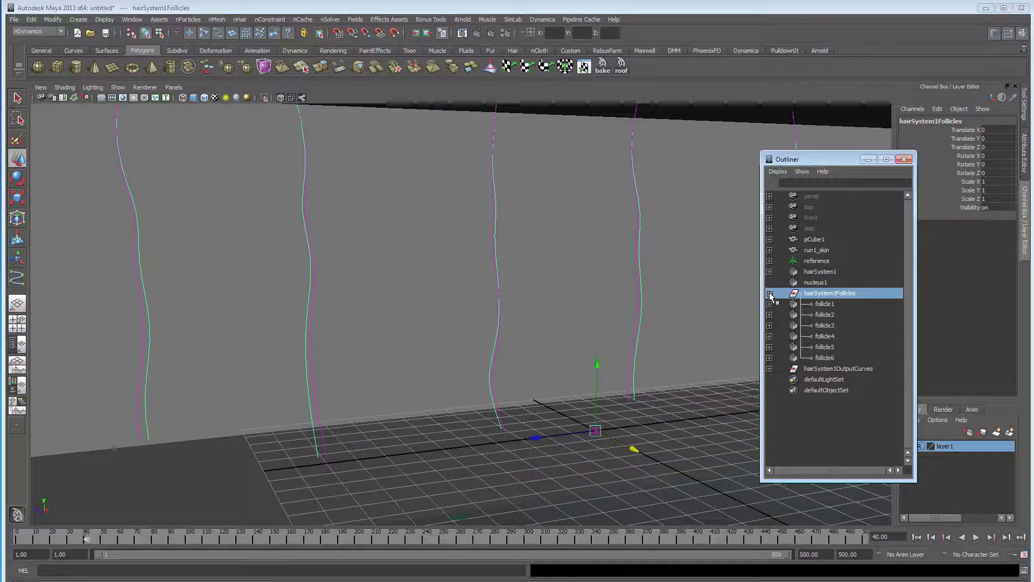
left_click(771, 293)
left_click(838, 305)
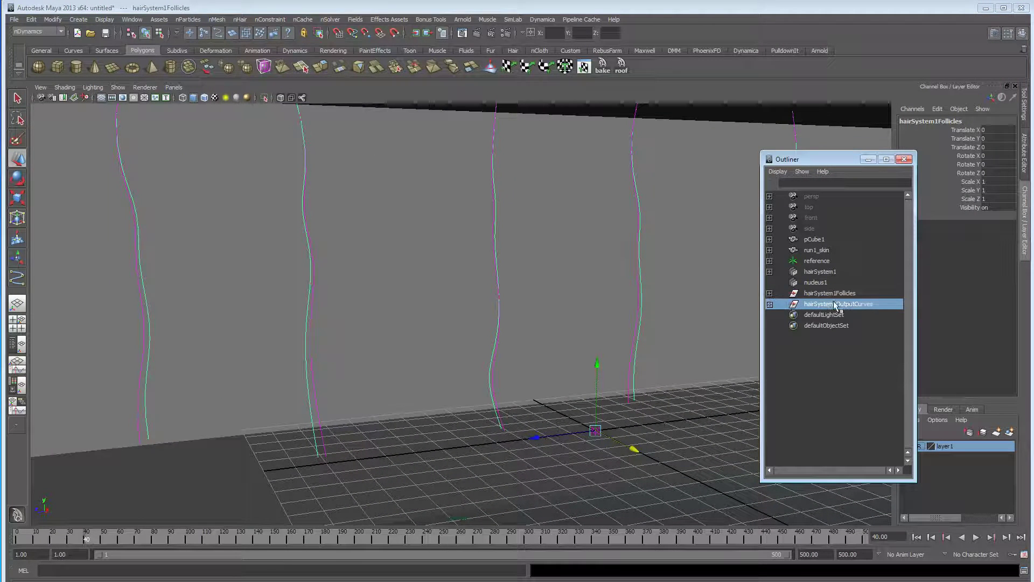
left_click(768, 305)
left_click(769, 305)
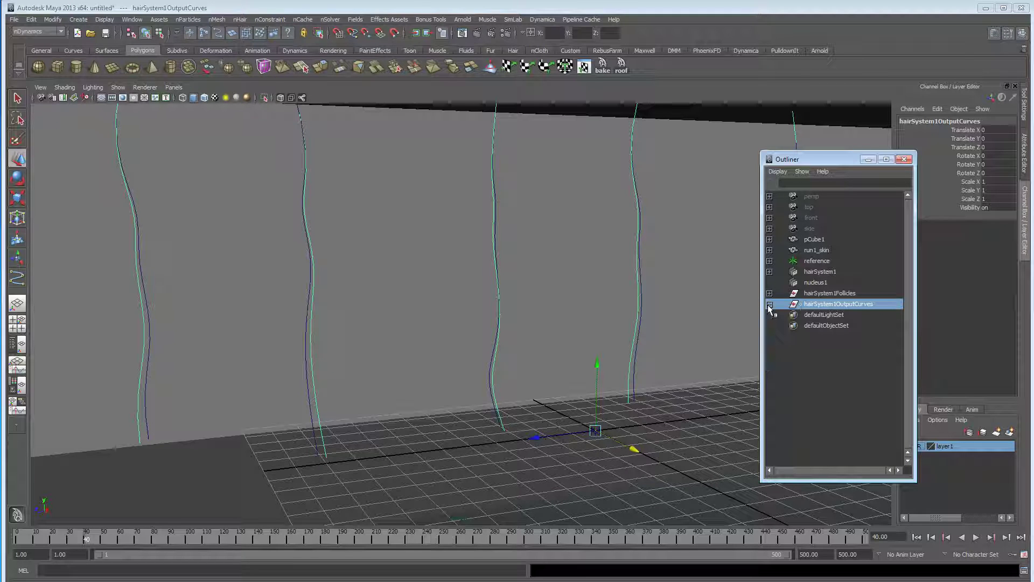
left_click(769, 305)
left_click(769, 305)
left_click_drag(584, 318, 443, 318, "alt")
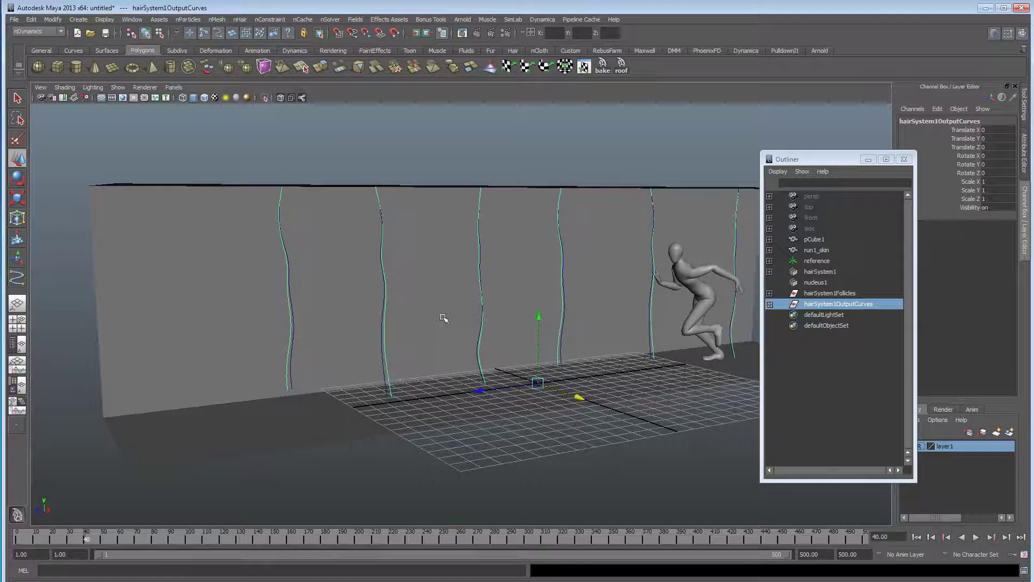
Undo the hair system setup back to the six plain curves, before they were made dynamic.
key("ctrl+z")
key("ctrl+z")
key("ctrl+z")
key("ctrl+z")
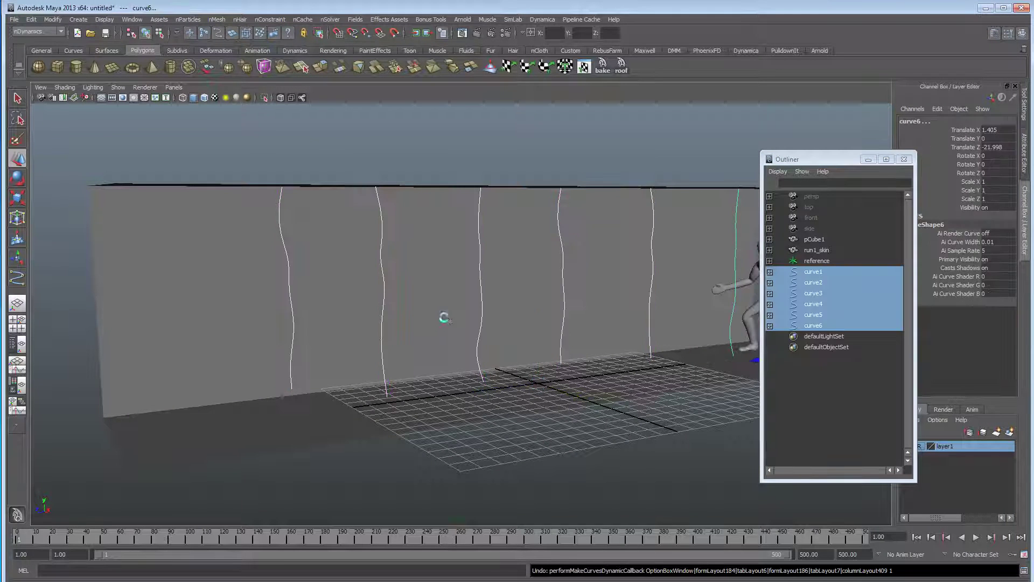
key("ctrl+z")
key("ctrl+z")
left_click_drag(444, 318, 418, 335, "alt")
right_click_drag(418, 335, 322, 302, "alt")
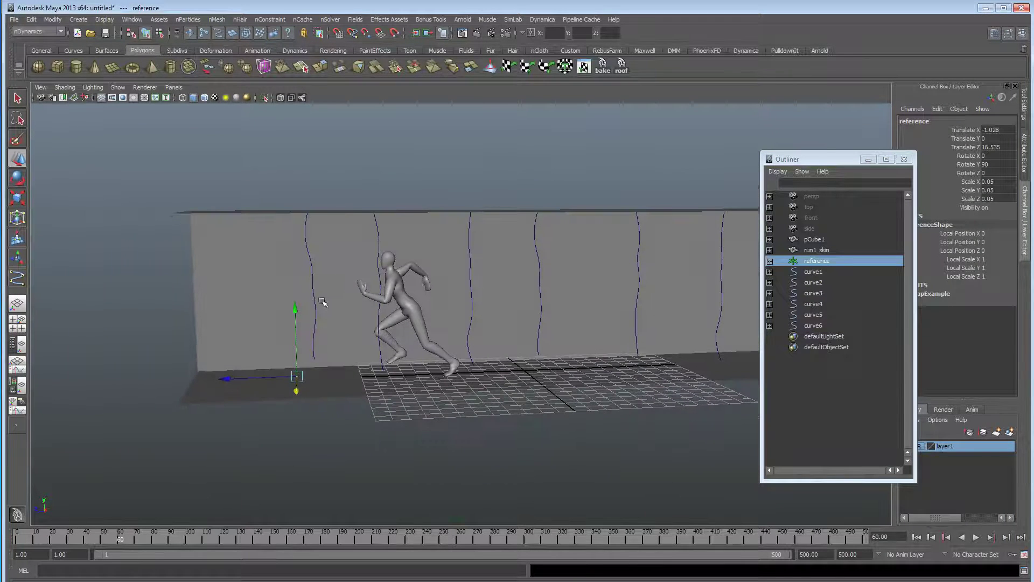
Make curve1 through curve6 dynamic with NURBS curves output and Exact shape match off, and play the simulation from the start.
left_click_drag(814, 271, 816, 325)
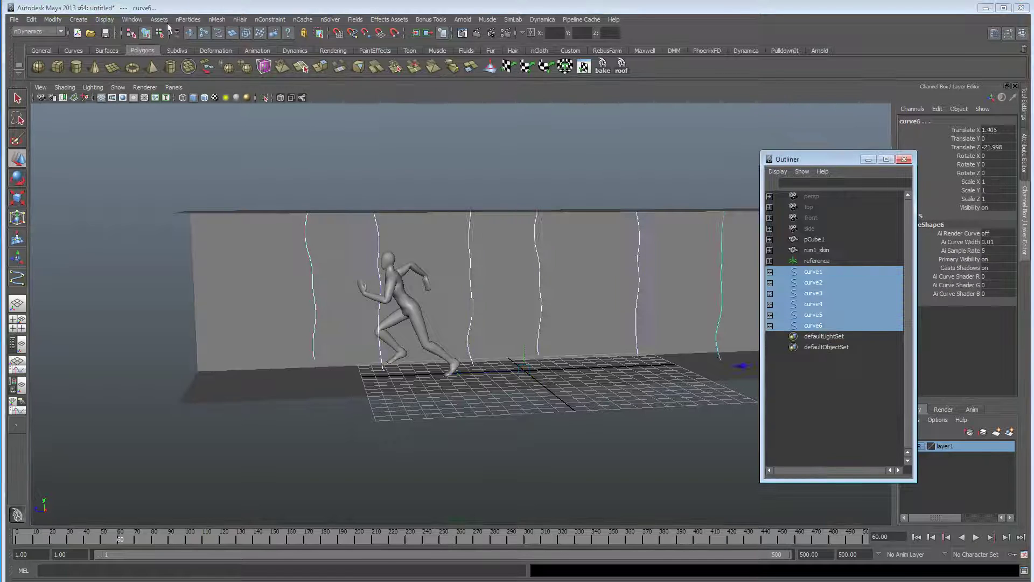
left_click(240, 20)
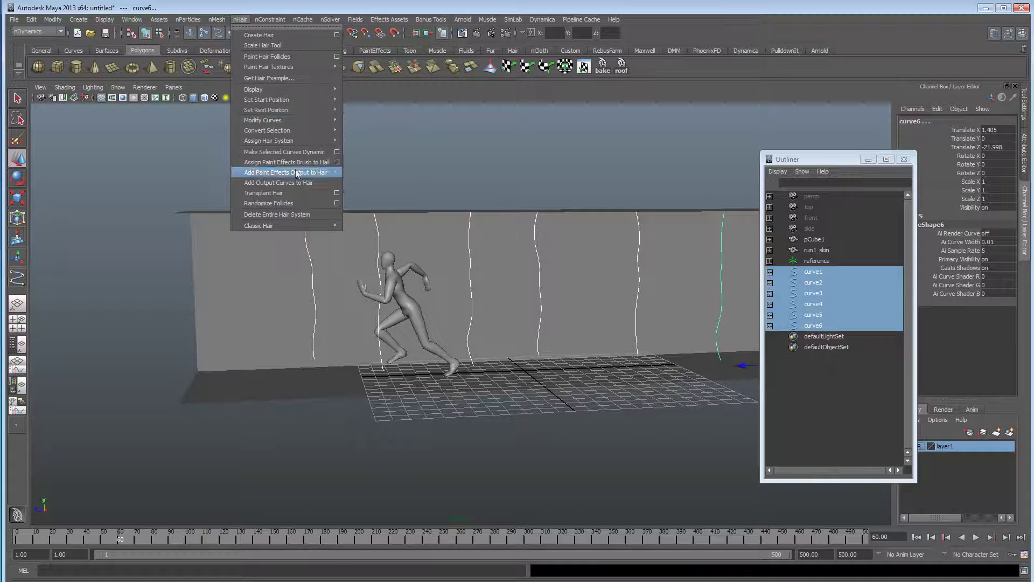
left_click(336, 152)
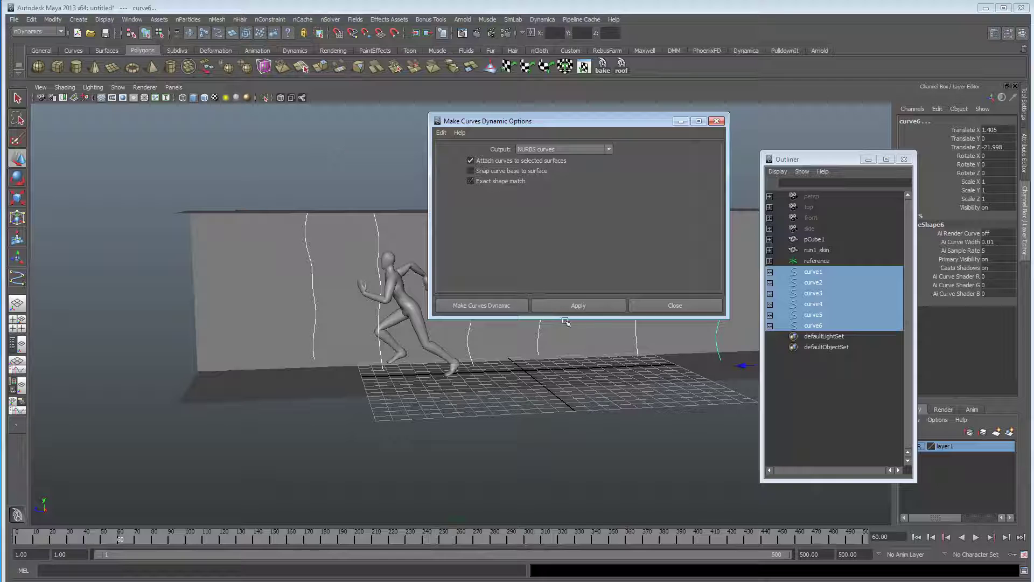
left_click(575, 305)
left_click(675, 304)
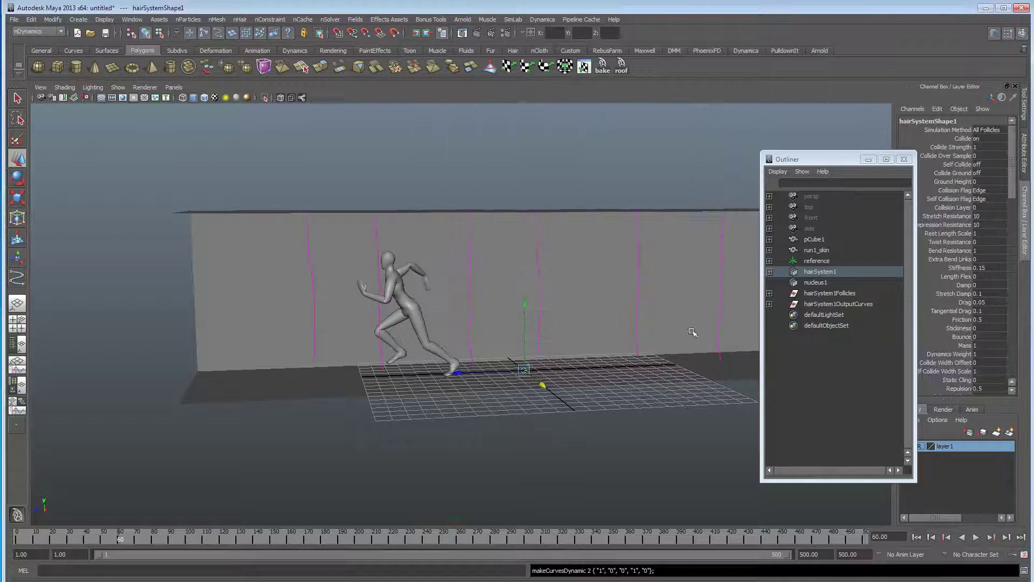
left_click(916, 537)
left_click(975, 537)
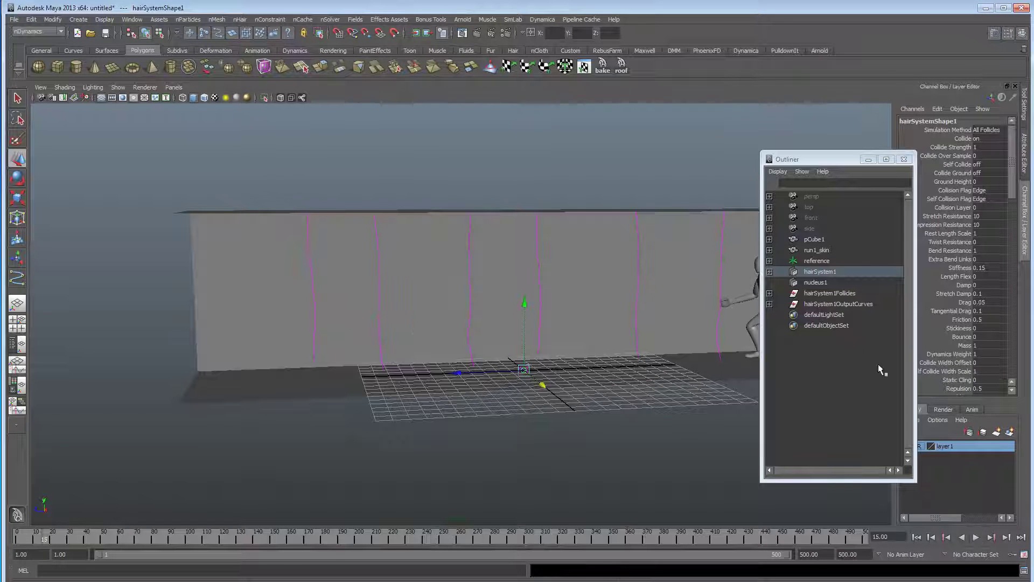
Set Point Lock to Base on all six follicles, follicle1 through follicle6, in hairSystem1Follicles.
left_click(810, 294)
left_click(770, 293)
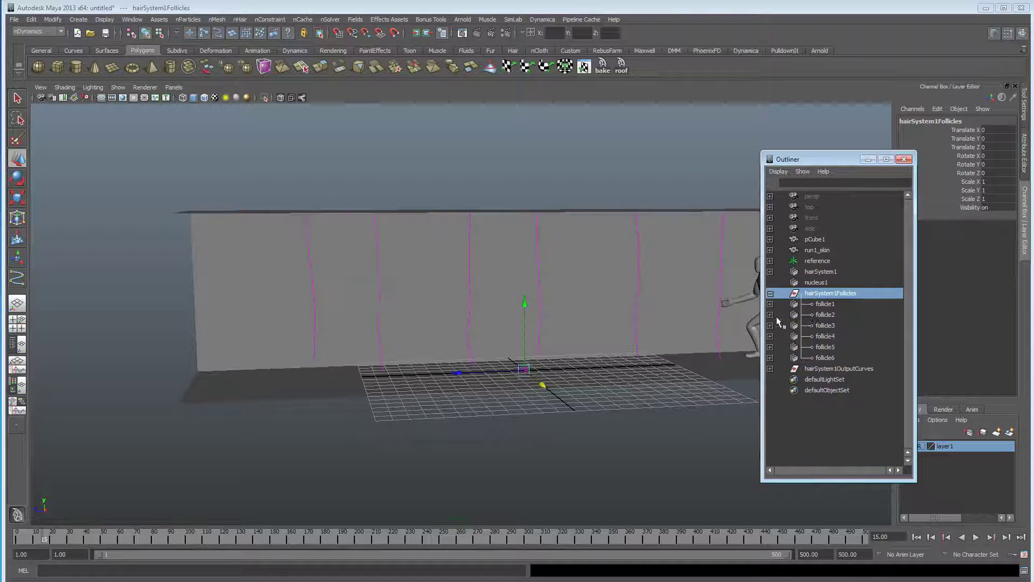
left_click(824, 305)
left_click_drag(823, 305, 824, 357)
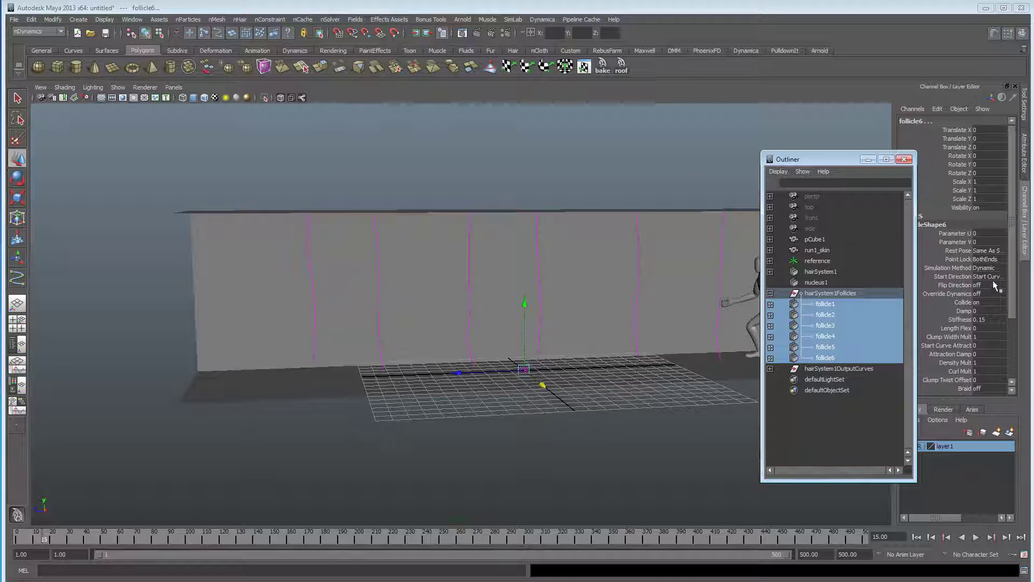
left_click(993, 259)
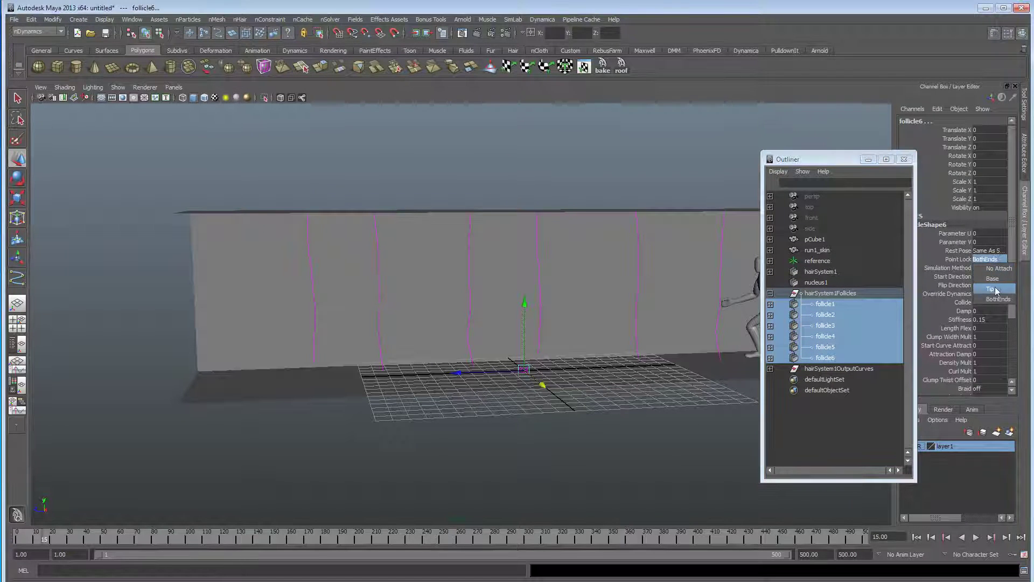
left_click(996, 287)
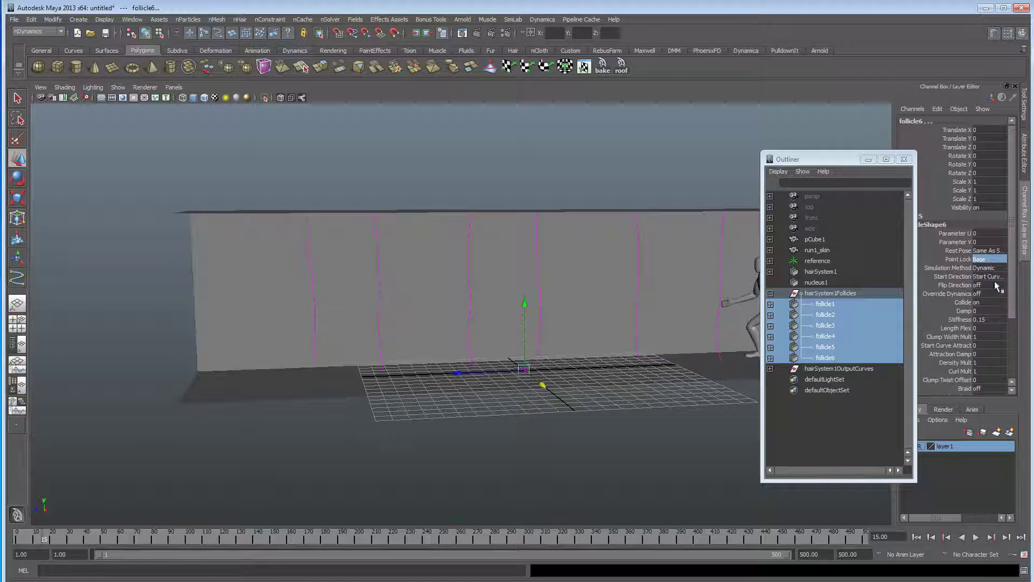
Play the simulation from the first frame to check how the curves hang with their lower ends free.
left_click(976, 538)
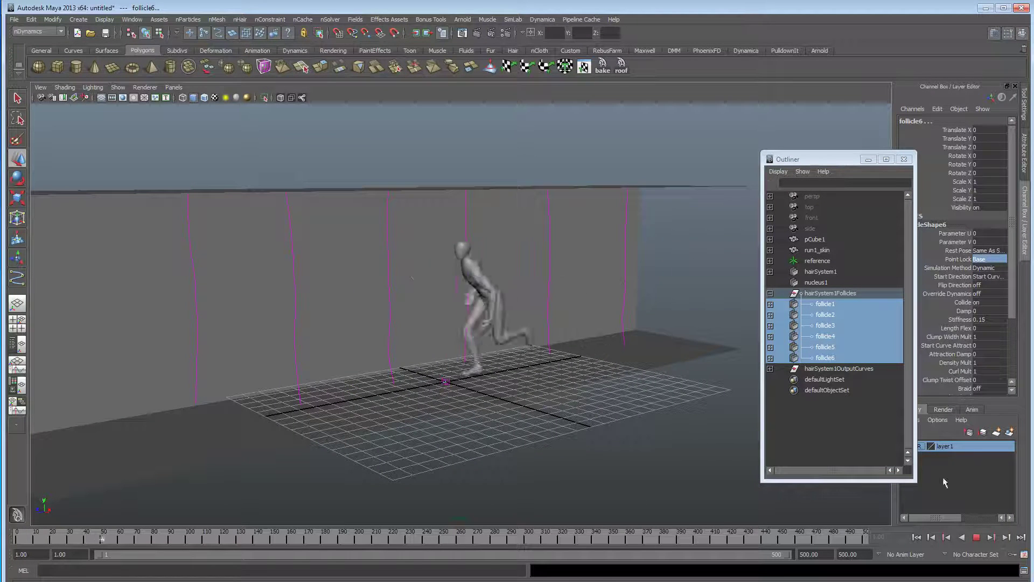
left_click(976, 538)
left_click_drag(552, 294, 471, 289, "alt")
left_click(948, 538)
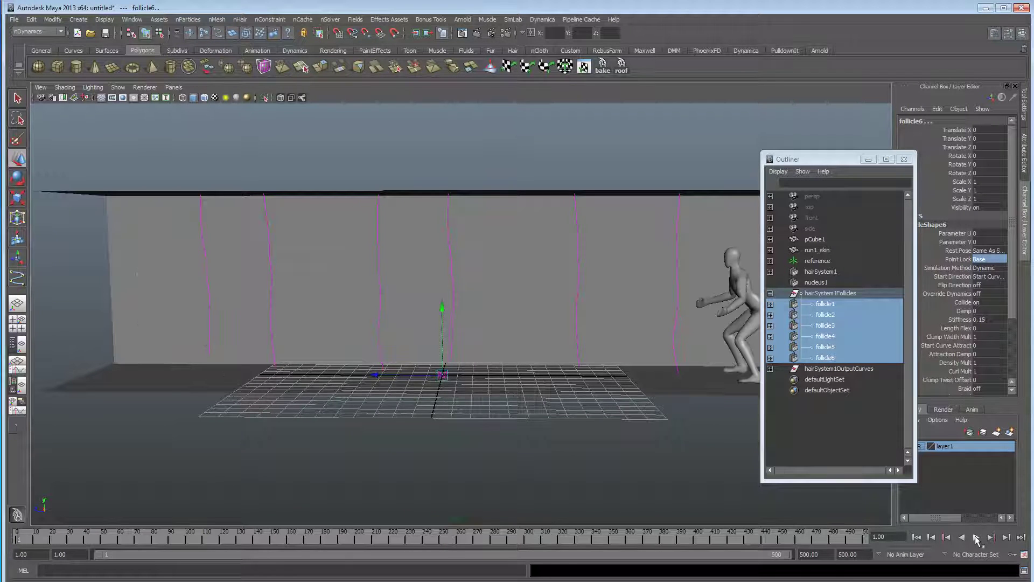
left_click(976, 537)
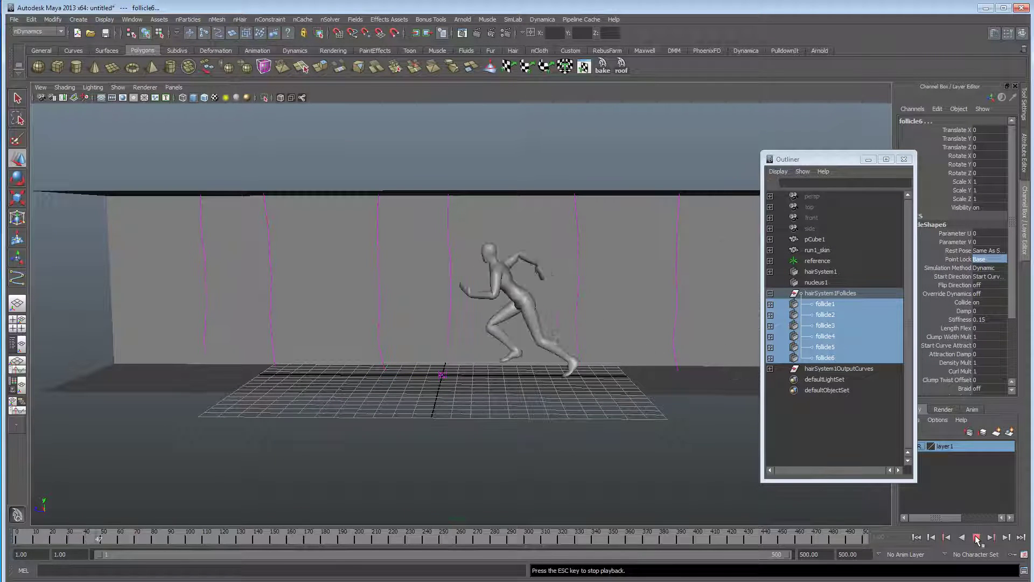
left_click(975, 537)
mouse_move(528, 373)
left_mouse_down("alt")
mouse_move(545, 368)
mouse_move(510, 370)
mouse_move(544, 364)
left_mouse_up("alt")
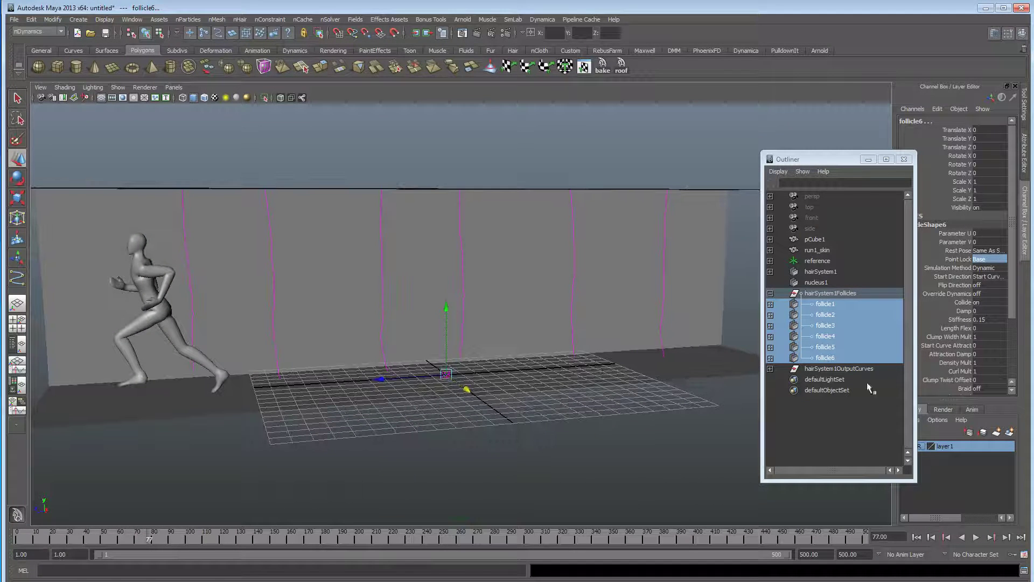
Set the Gravity of nucleus1 to 30.
left_click(770, 293)
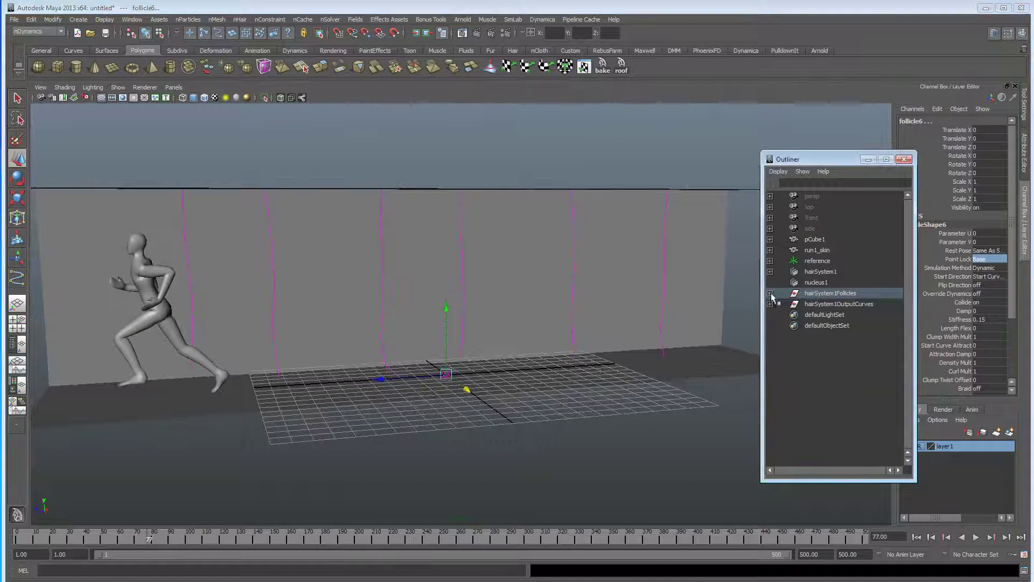
left_click(816, 283)
left_click_drag(832, 158, 688, 176)
key("ctrl+a")
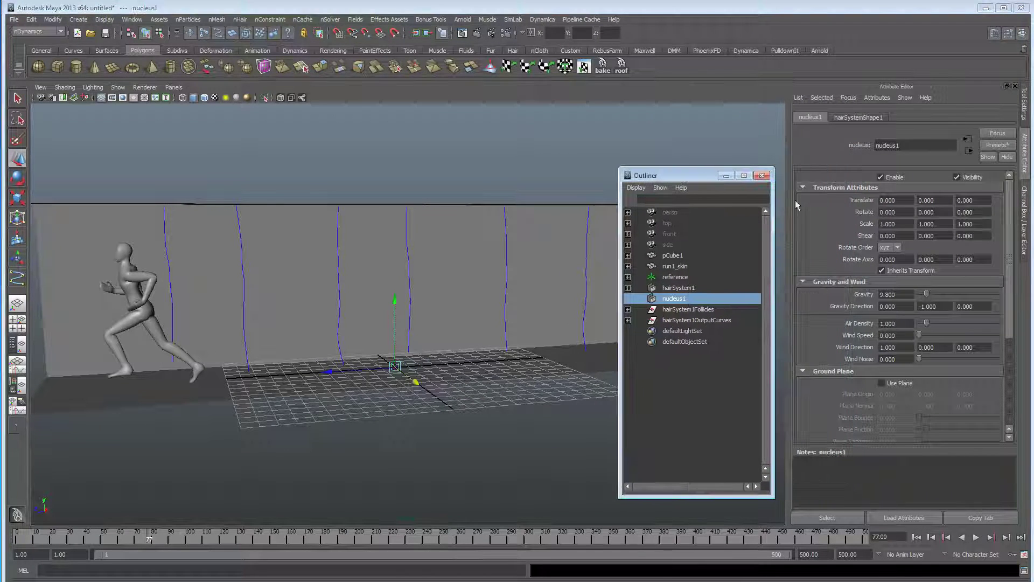
left_click_drag(910, 294, 775, 295)
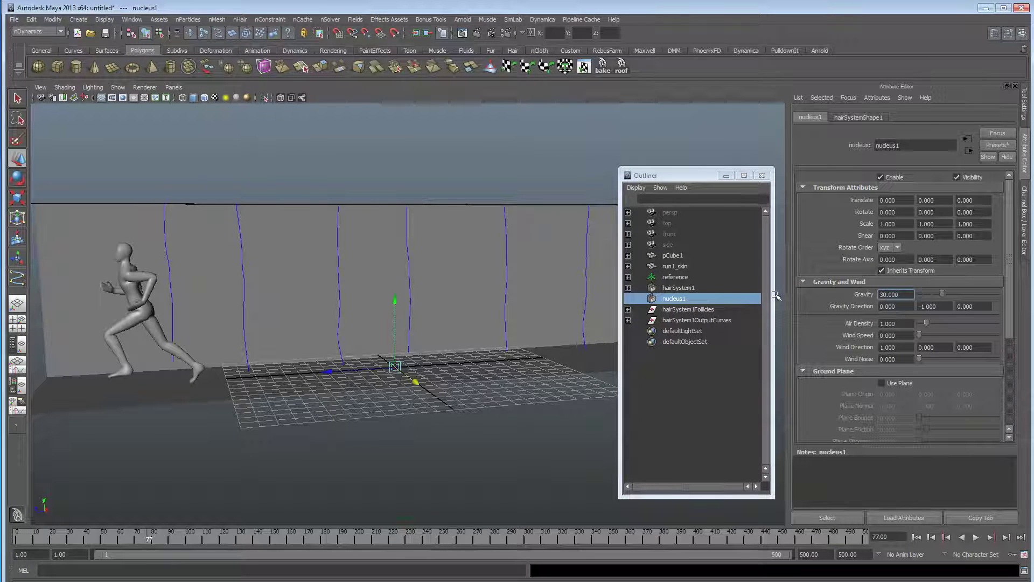
left_click_drag(676, 176, 855, 176)
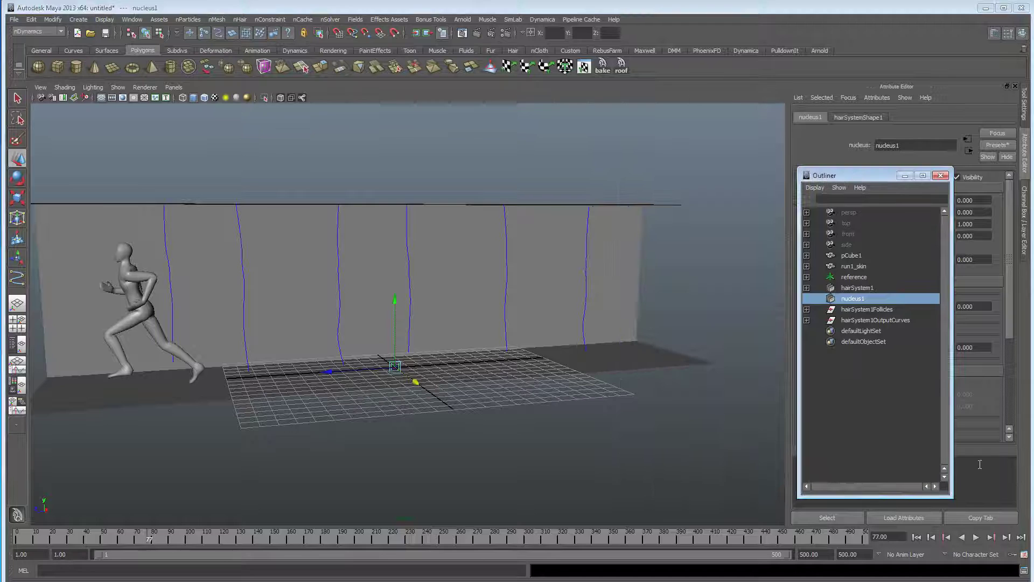
Return to the first frame and make the runner mesh run1_skin a passive collider.
left_click(917, 538)
left_click_drag(458, 328, 596, 314, "alt")
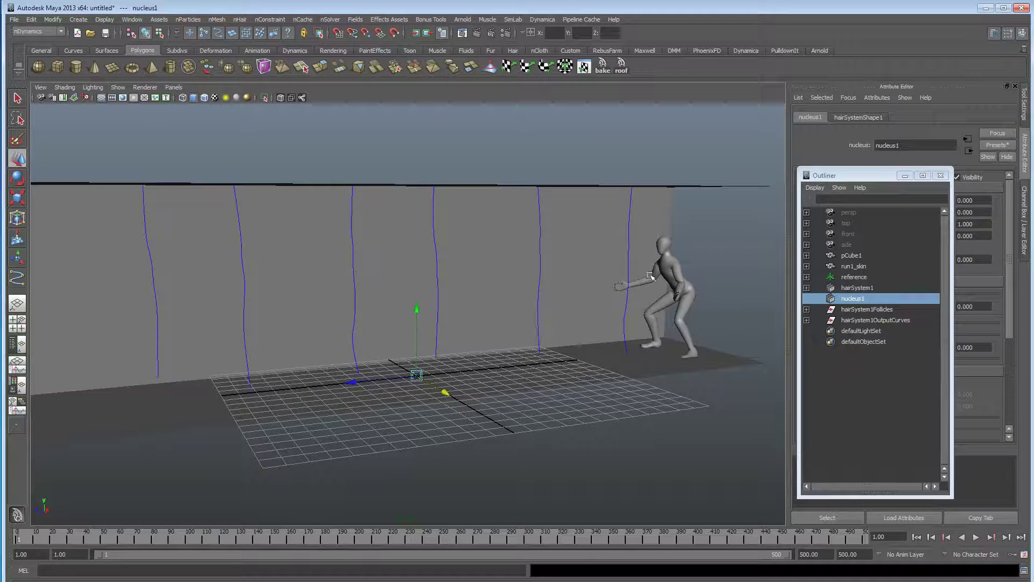
middle_click_drag(456, 303, 390, 302, "alt")
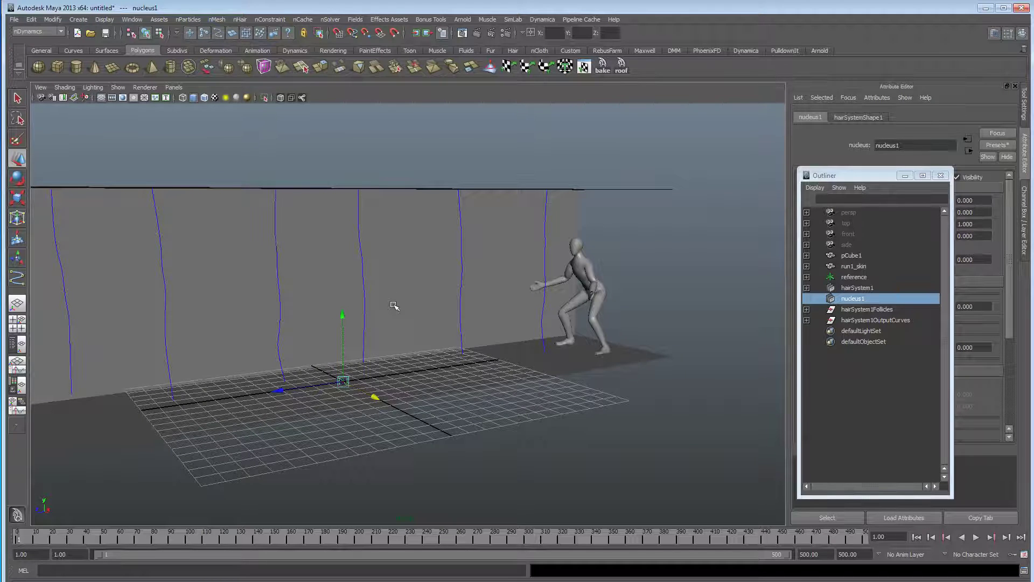
middle_click_drag(545, 302, 406, 323, "alt")
right_click_drag(406, 323, 522, 319, "alt")
left_click_drag(522, 319, 531, 318, "alt")
left_click(482, 255)
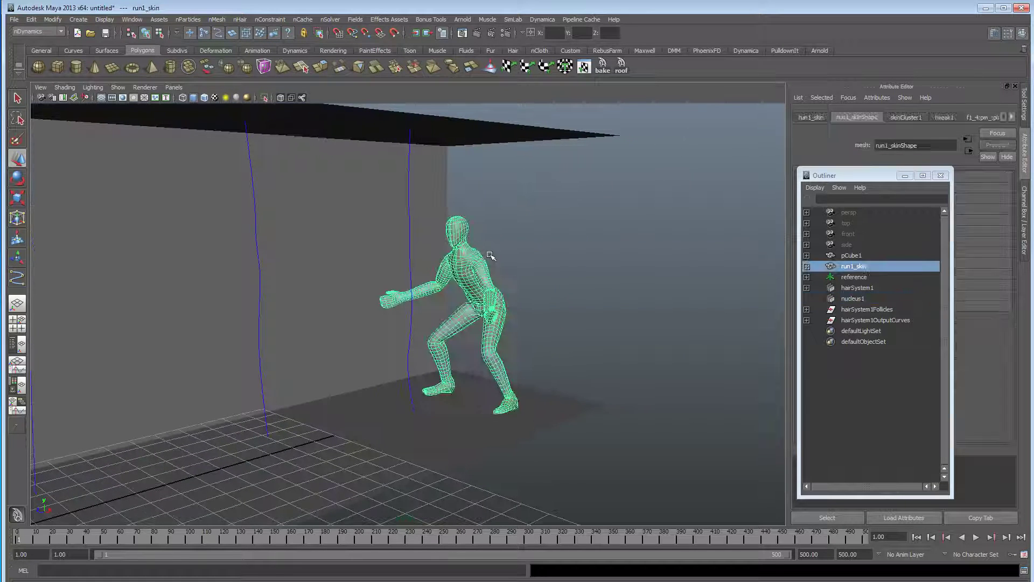
left_click(217, 19)
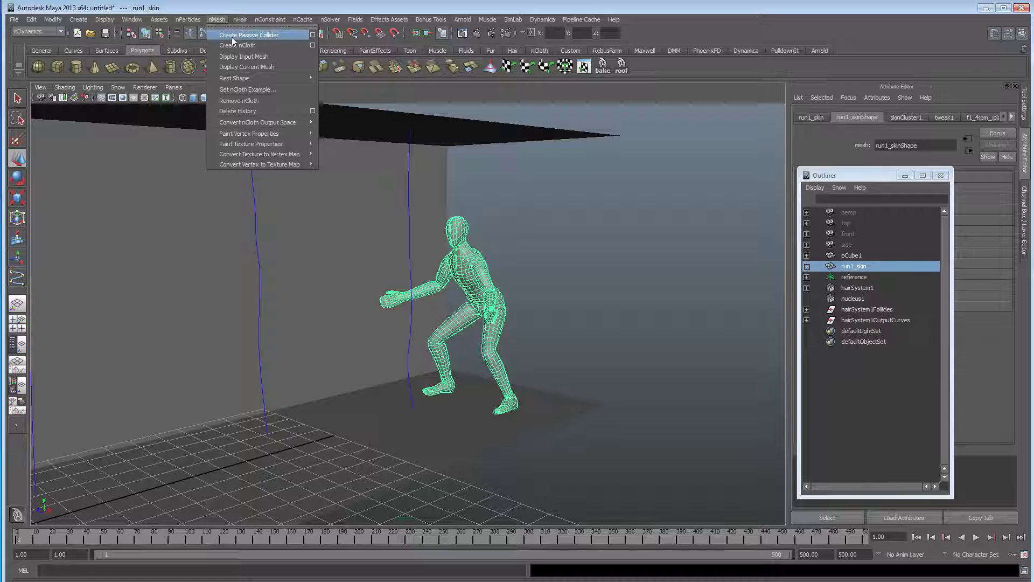
left_click(232, 35)
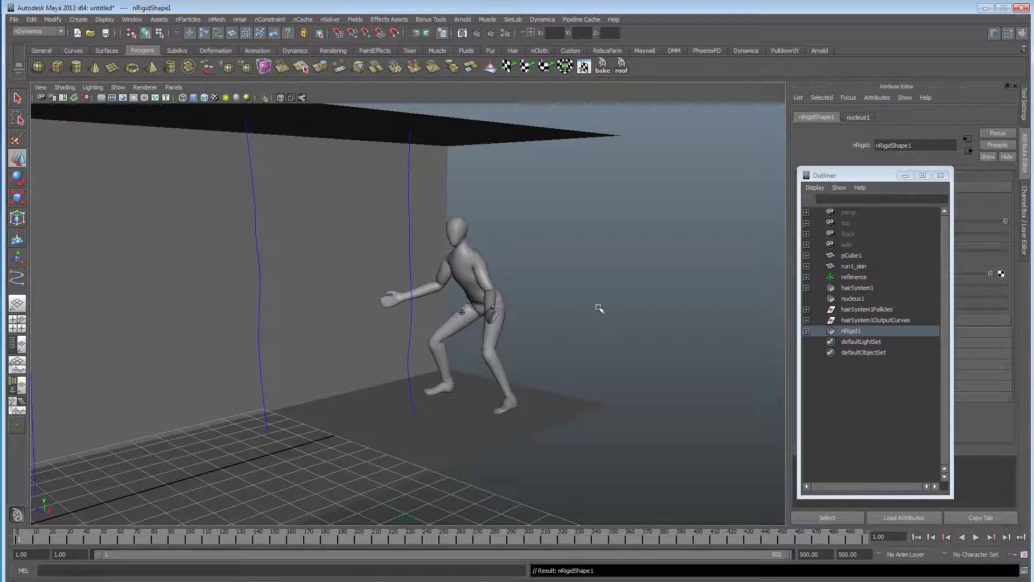
Play the simulation with the whole corridor in view and examine how the runner pushes the curves.
left_click_drag(596, 307, 523, 281, "alt")
right_click_drag(524, 281, 448, 301, "alt")
left_click(976, 537)
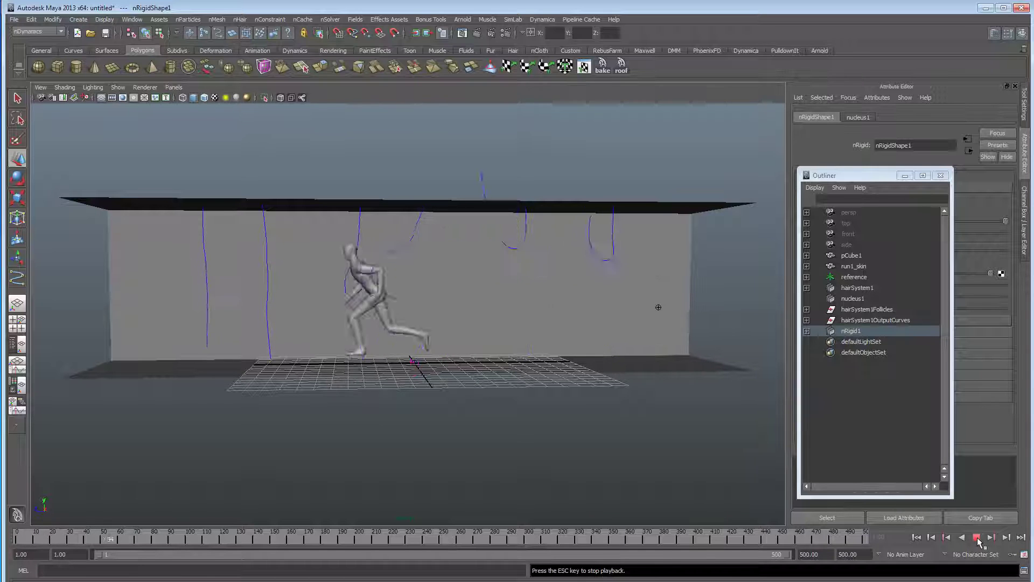
left_click(978, 540)
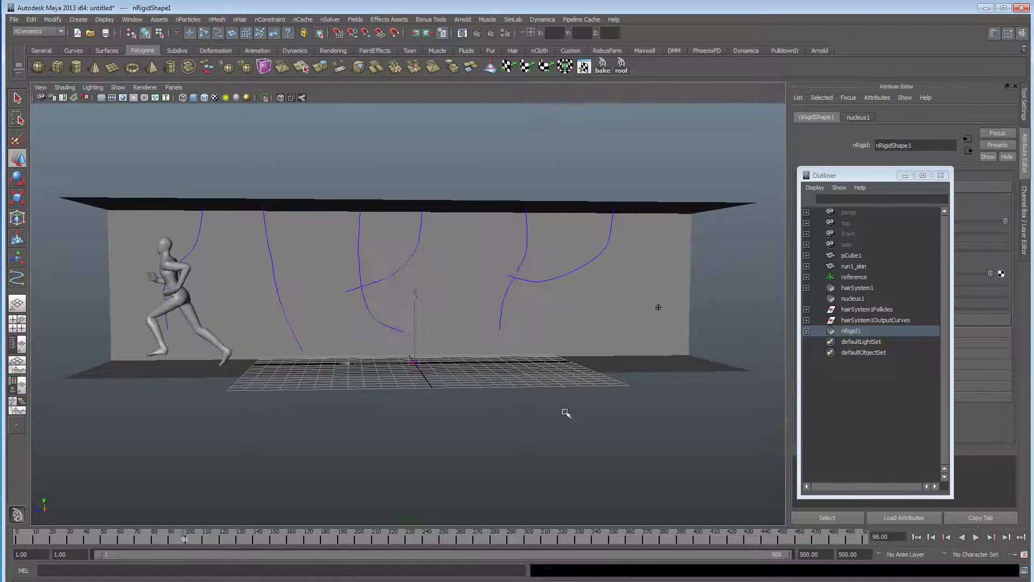
left_click_drag(544, 391, 565, 392, "alt")
right_click_drag(565, 392, 622, 391, "alt")
mouse_move(622, 392)
left_mouse_down("alt")
mouse_move(654, 393)
mouse_move(535, 394)
mouse_move(635, 401)
left_mouse_up("alt")
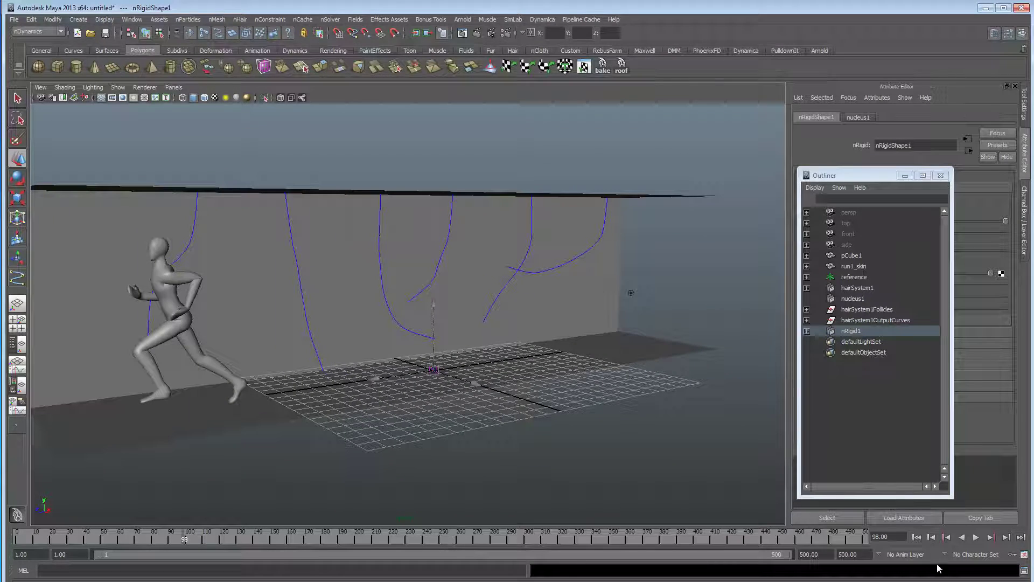
Examine the Forces attributes of hairSystem1, replay the simulation from the start and return to the first frame.
left_click(917, 538)
left_click_drag(879, 177, 699, 157)
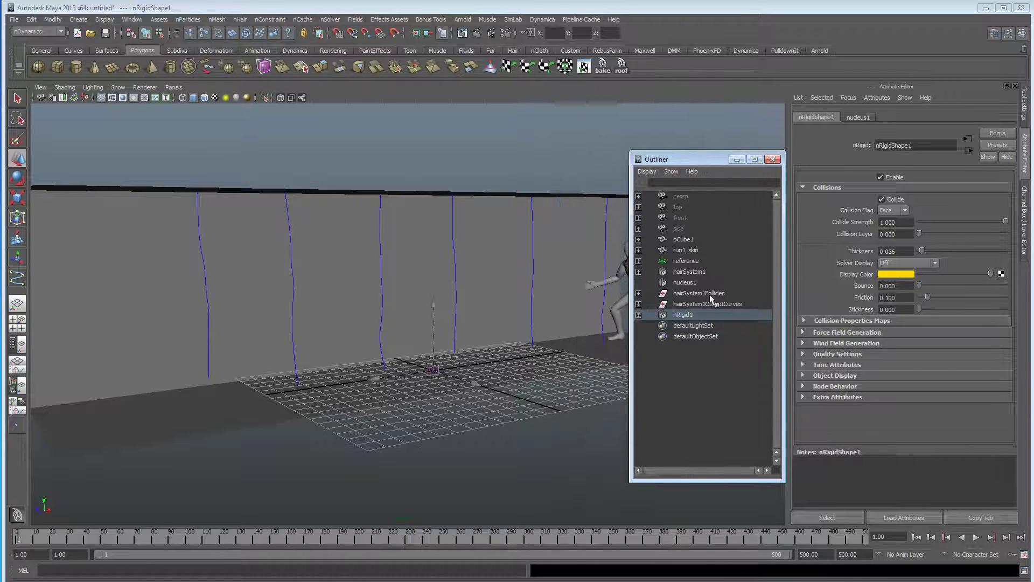
left_click(705, 272)
scroll(840, 371, "down", 1)
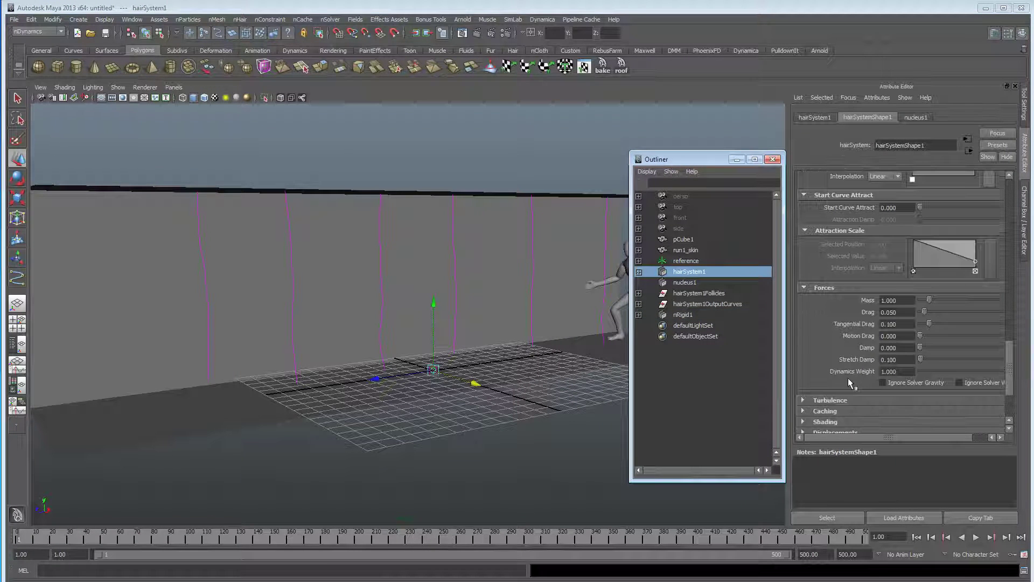
left_click_drag(705, 162, 502, 409)
left_click_drag(528, 305, 546, 294, "alt")
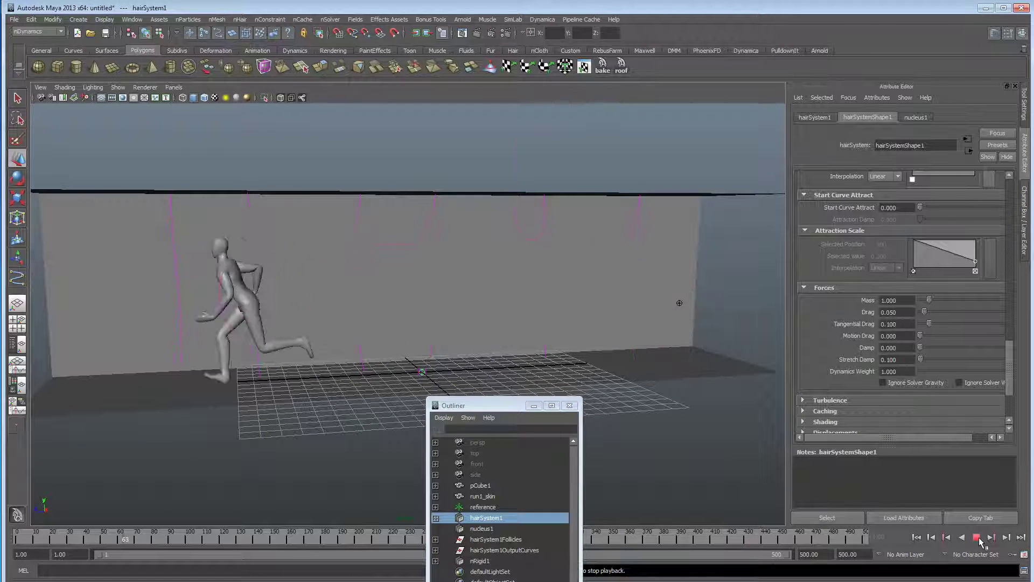
left_click(976, 537)
left_click(917, 537)
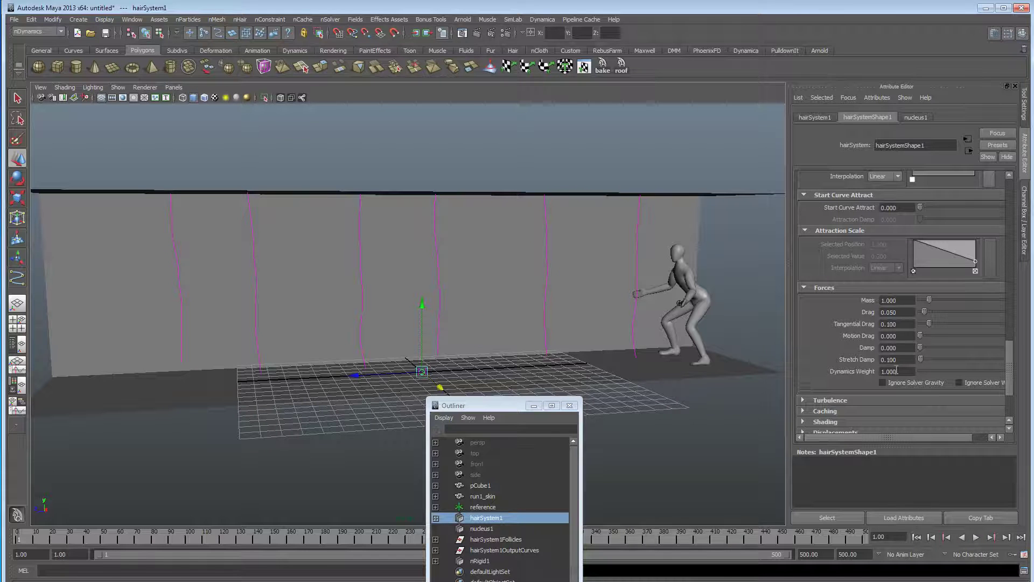
Set the collision Stickiness of hairSystem1 to 20.
scroll(868, 352, "up", 10)
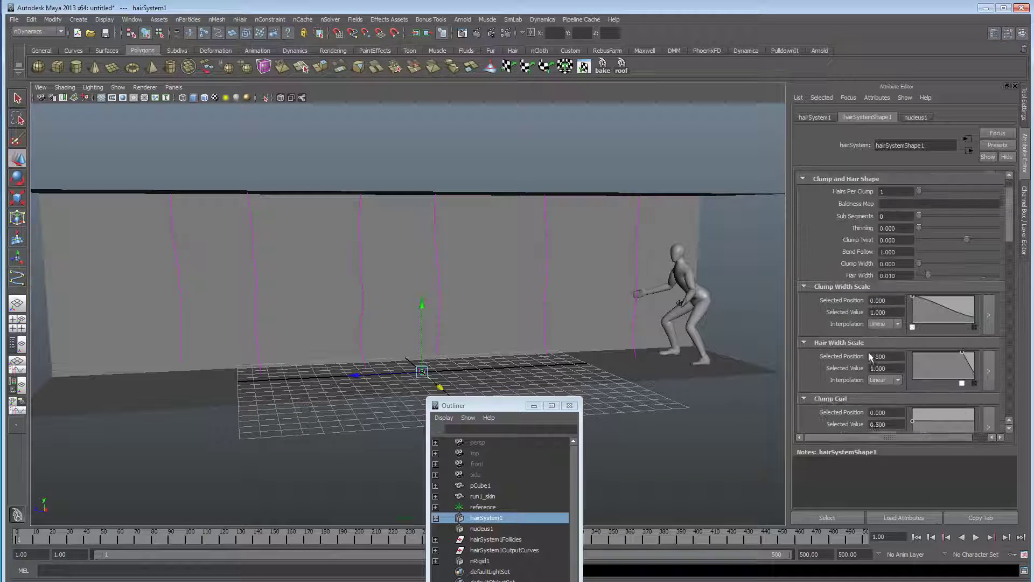
scroll(868, 353, "up", 2)
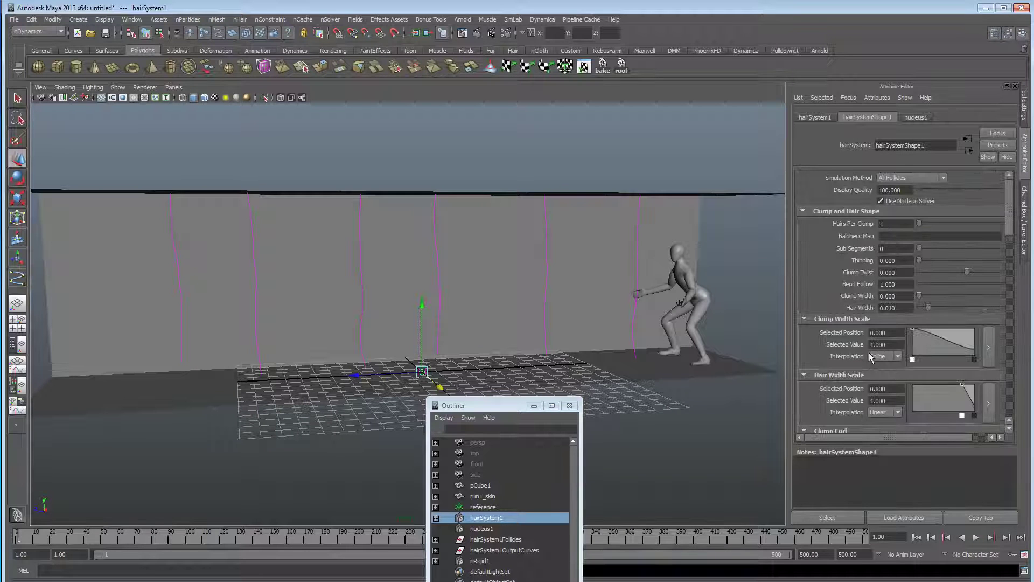
scroll(868, 352, "down", 7)
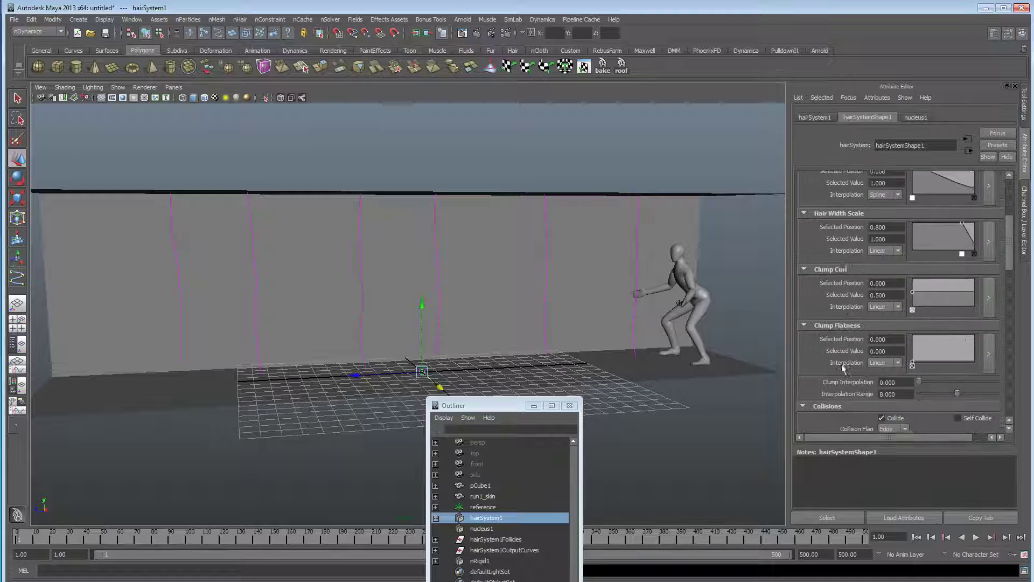
scroll(840, 366, "down", 4)
scroll(840, 366, "down", 2)
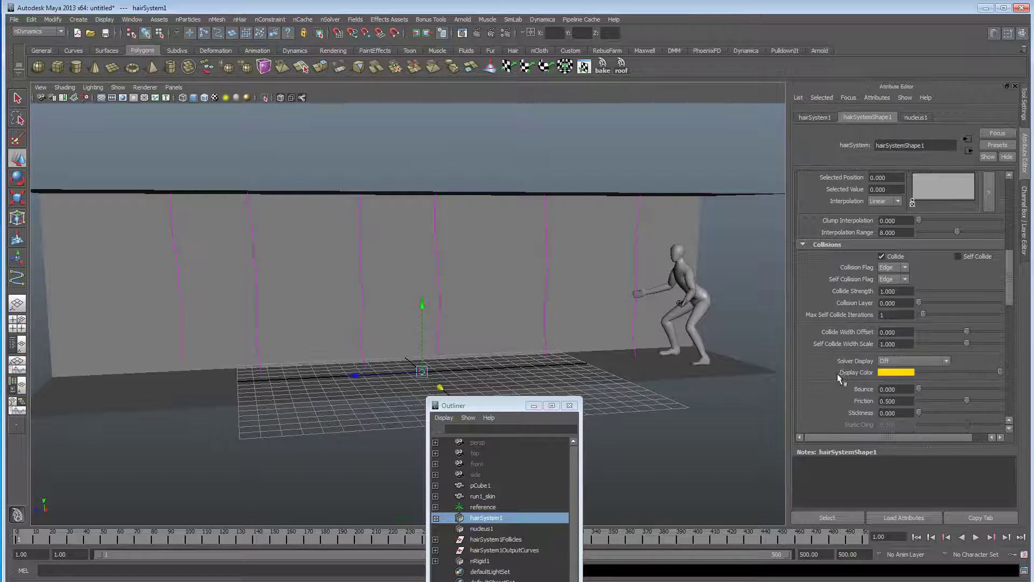
scroll(836, 373, "down", 1)
left_click_drag(920, 380, 1022, 380)
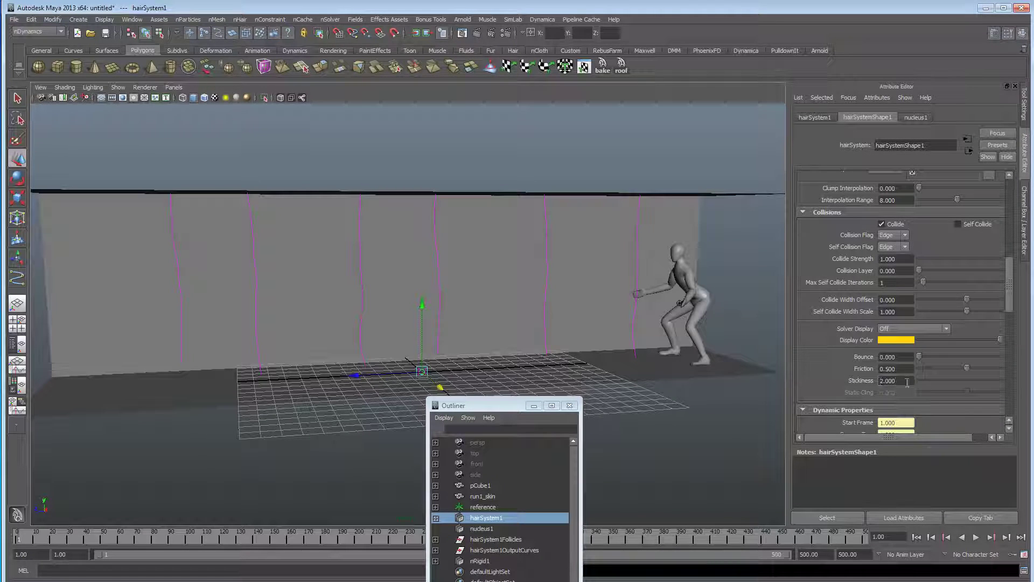
type("0")
left_click_drag(483, 408, 581, 467)
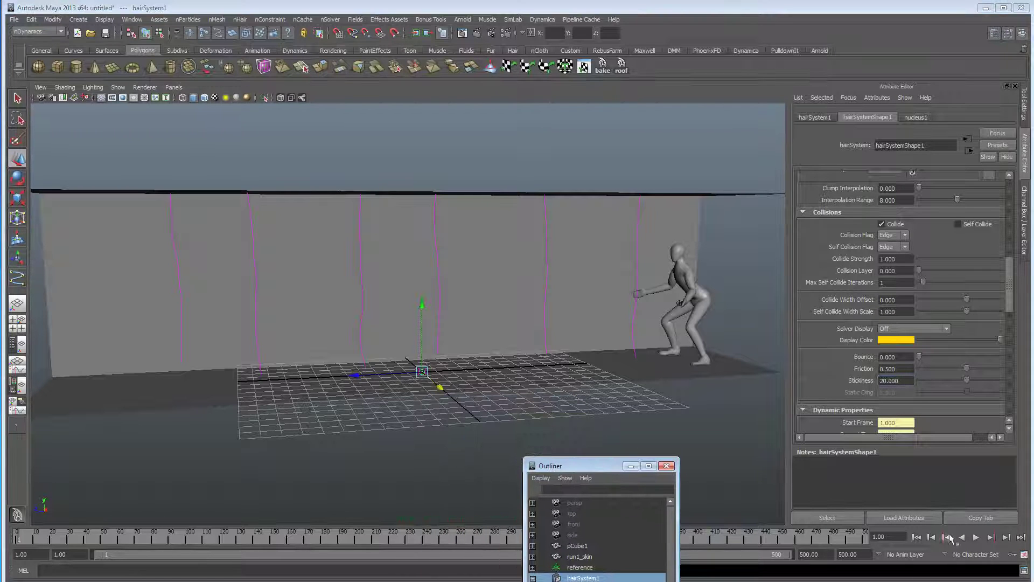
Play the simulation and inspect close up, from the front and side, how the curves stick to the runner.
left_click(976, 538)
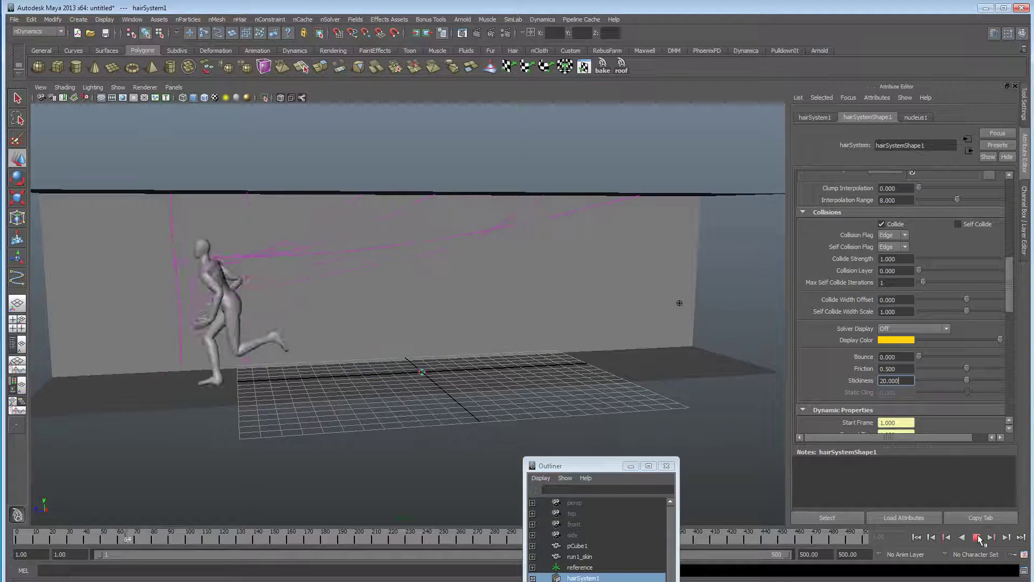
left_click(978, 538)
left_click_drag(200, 325, 301, 327, "alt")
right_click_drag(301, 327, 483, 328, "alt")
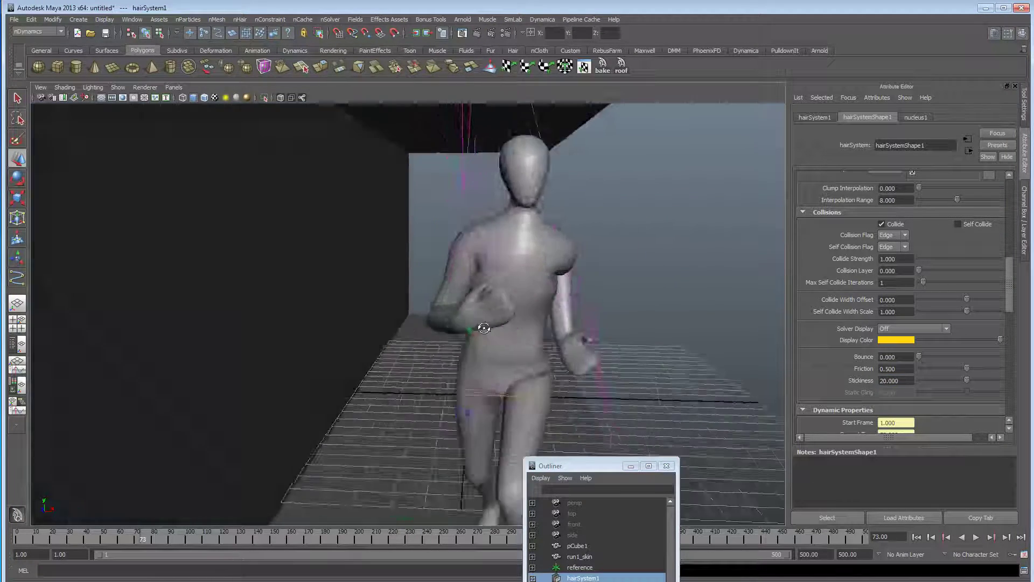
left_click_drag(483, 328, 599, 330, "alt")
right_click_drag(599, 330, 355, 329, "alt")
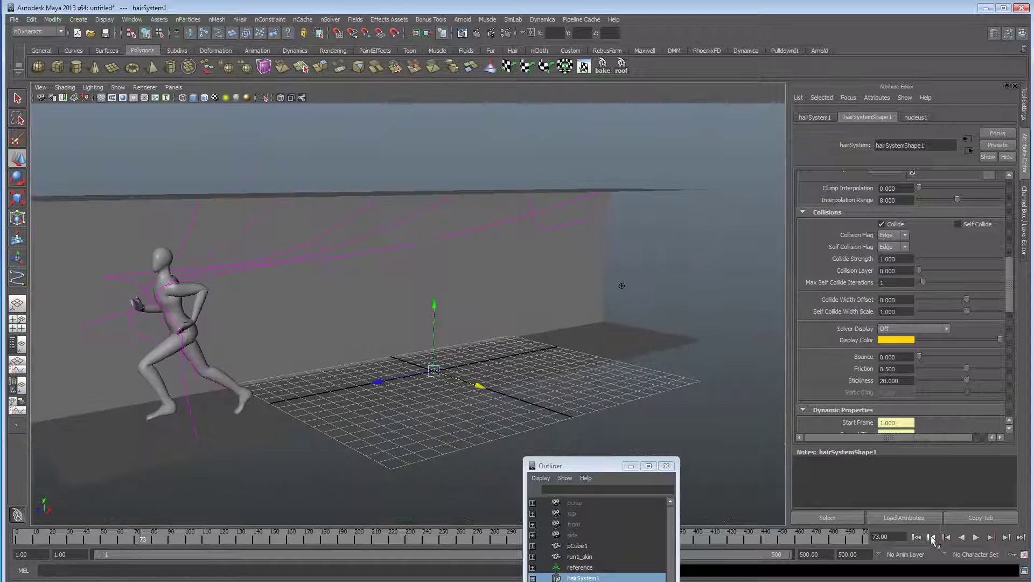
Set the collision Stickiness of hairSystem1 to 1 and replay the simulation from the first frame.
left_click(931, 537)
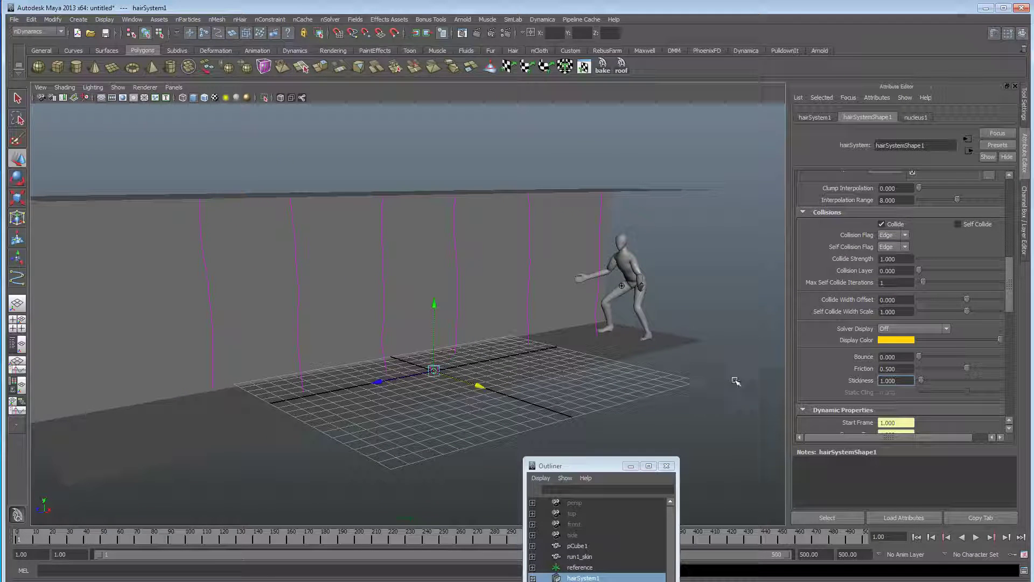
left_click(975, 538)
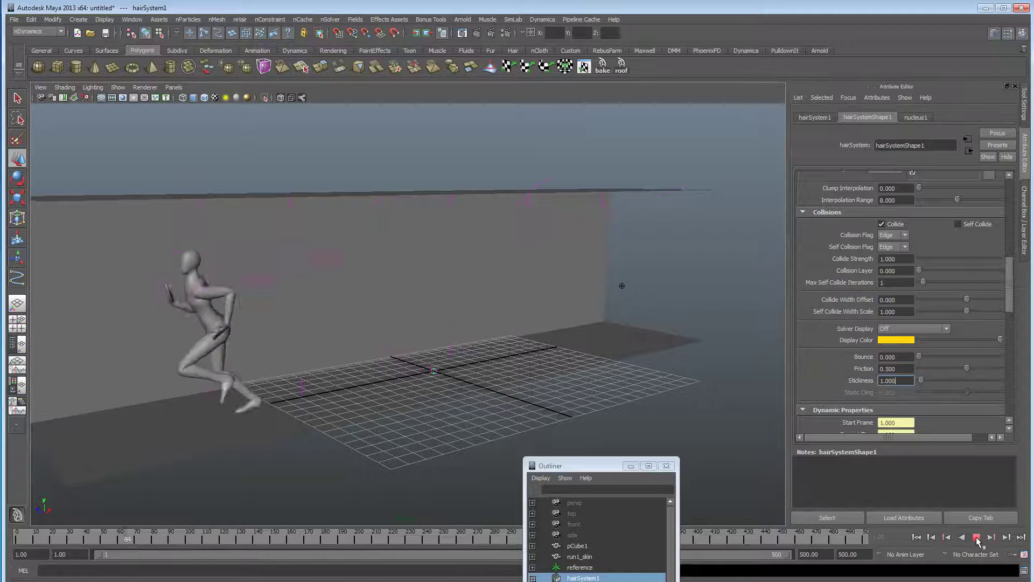
Stop the playback, look over the corridor, and make its mesh pCube1 a passive collider.
left_click(977, 539)
left_click_drag(680, 316, 544, 308, "alt")
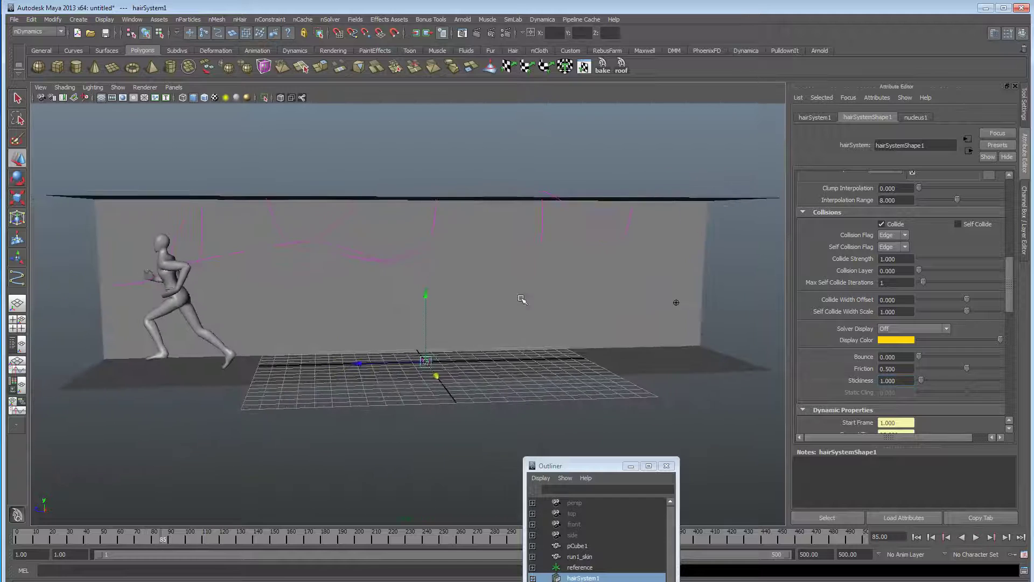
left_click_drag(521, 298, 578, 292, "alt")
left_click(578, 292)
left_click_drag(604, 470, 689, 253)
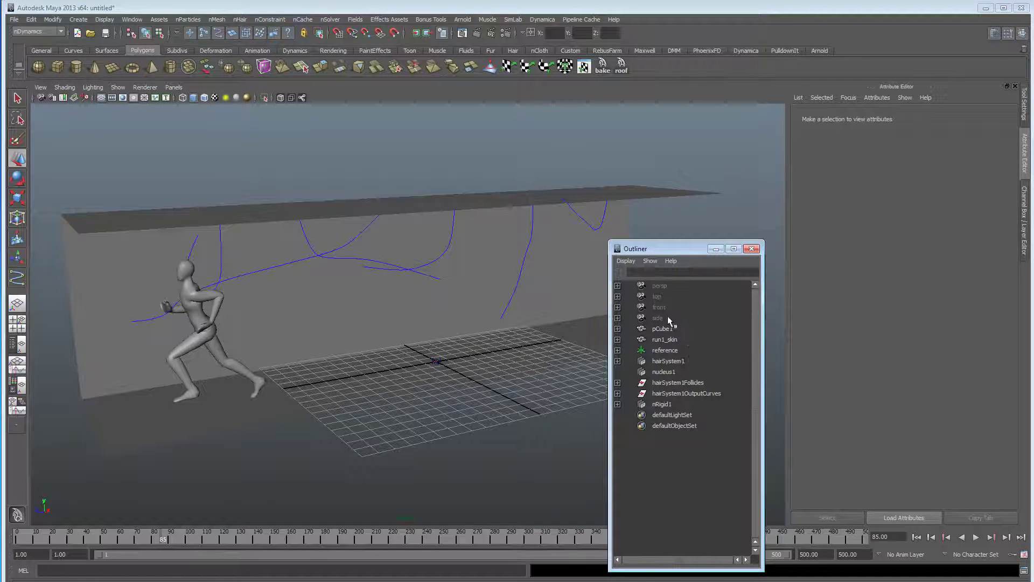
left_click(673, 328)
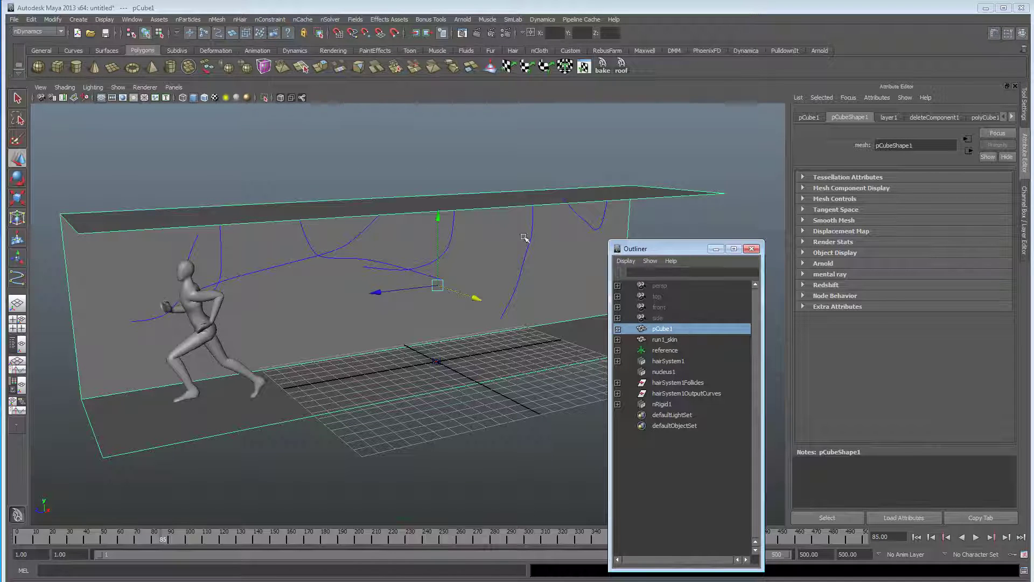
left_click(217, 19)
left_click(237, 38)
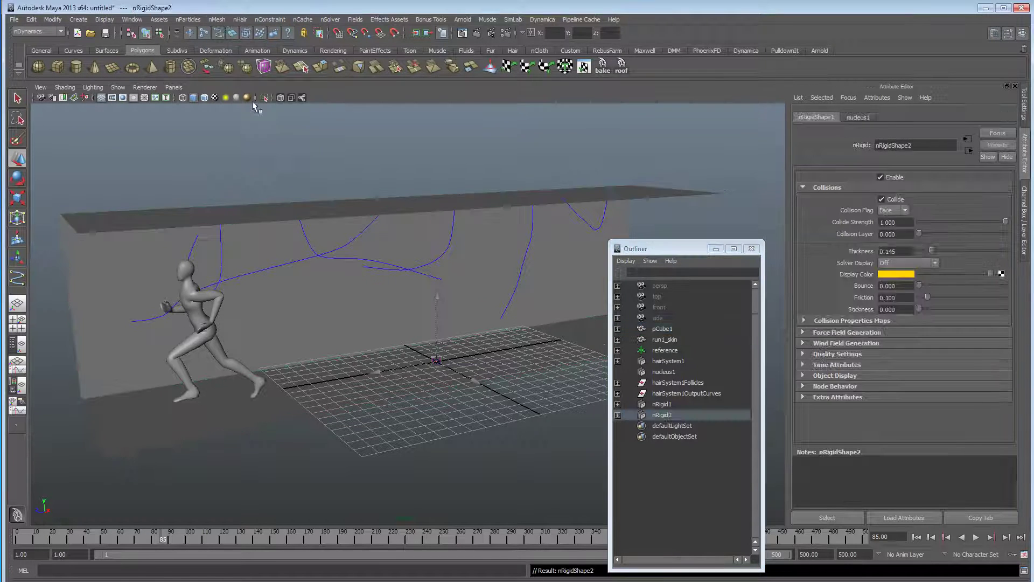
Play the simulation from the first frame to check how the curves behave with the corridor as a collider.
left_click_drag(359, 362, 389, 317, "alt")
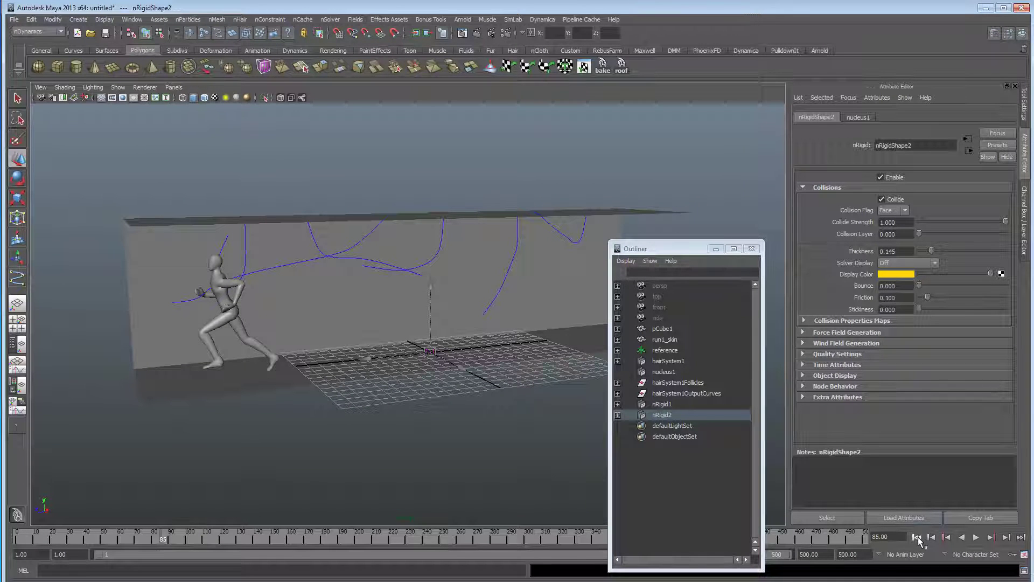
left_click(917, 538)
left_click(976, 538)
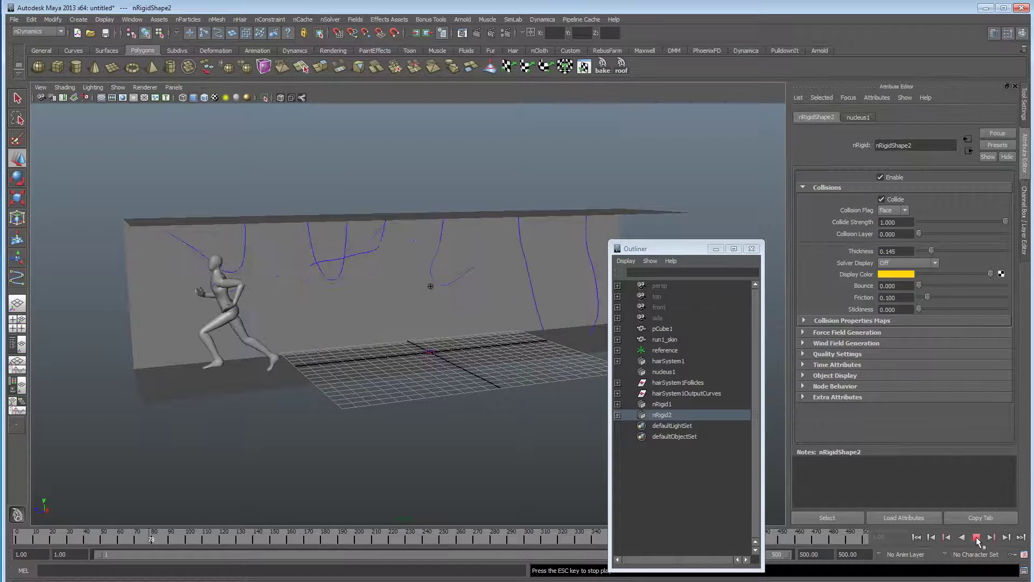
left_click(976, 537)
middle_click_drag(423, 372, 419, 377, "alt")
right_click_drag(419, 377, 435, 378, "alt")
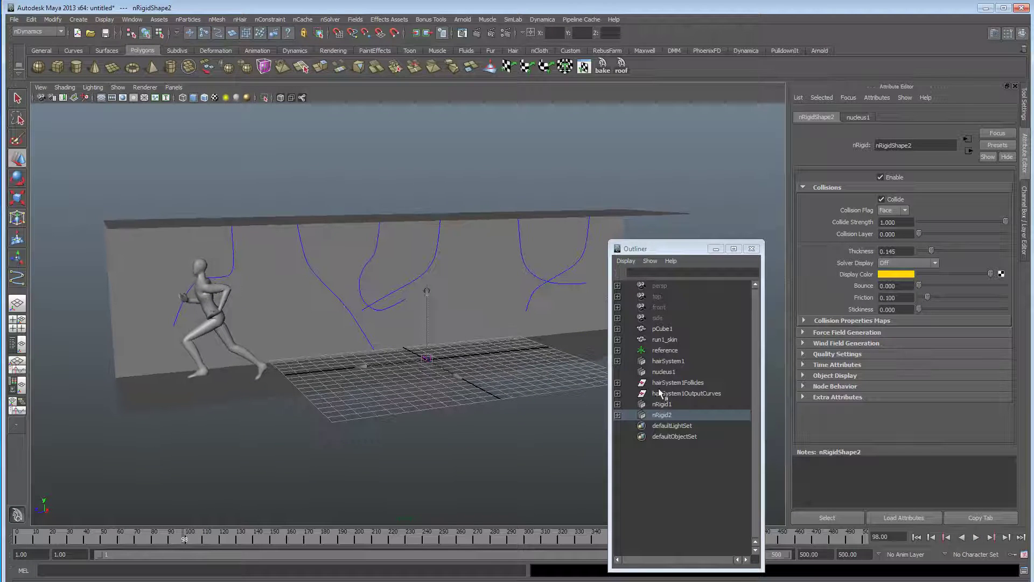
Set the Compression Resistance and Stretch Resistance of hairSystem1 to 1 and play the simulation from the first frame.
left_click(668, 361)
scroll(828, 357, "down", 5)
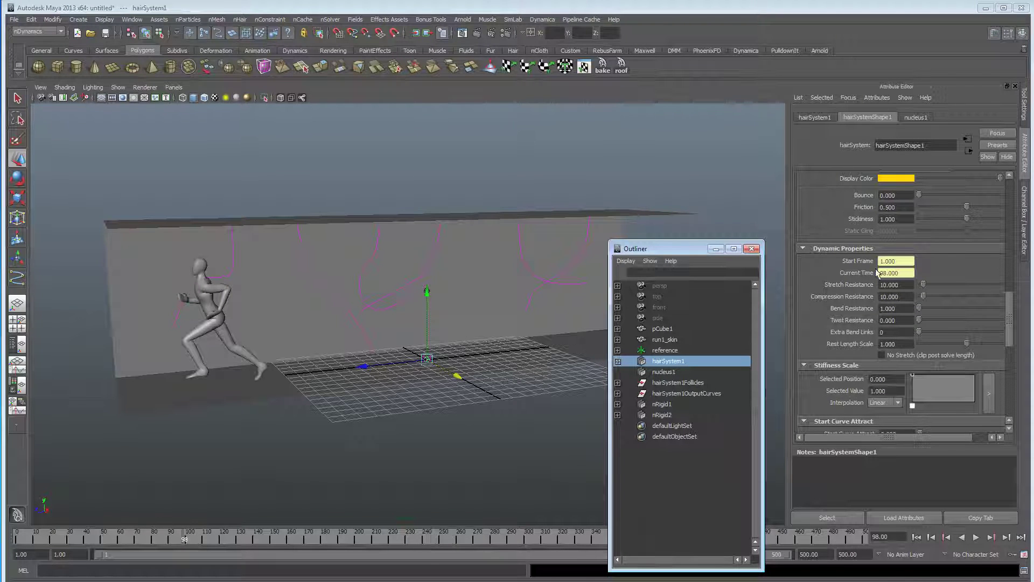
left_click_drag(697, 258, 604, 434)
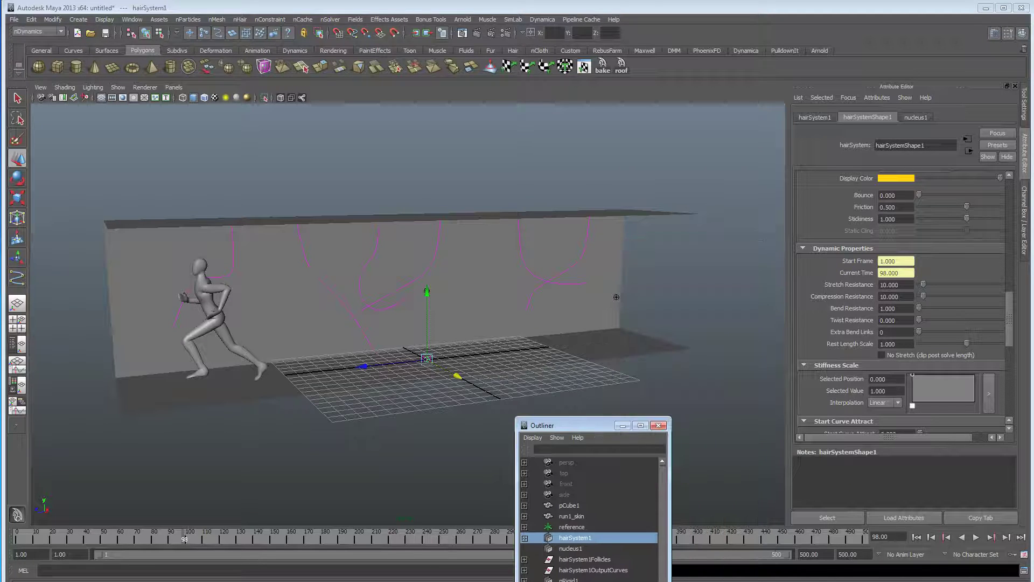
left_click(916, 535)
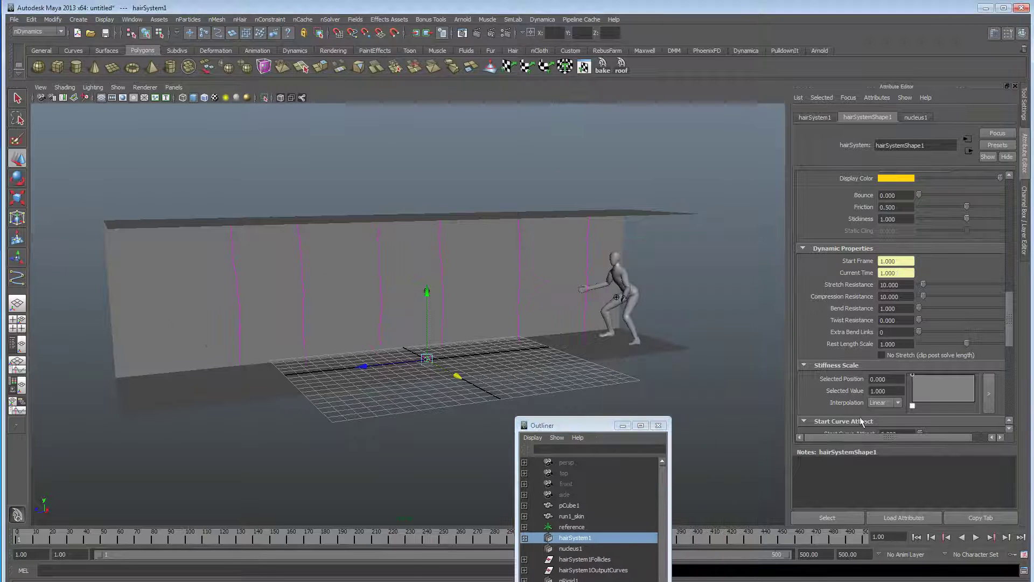
left_click(909, 297)
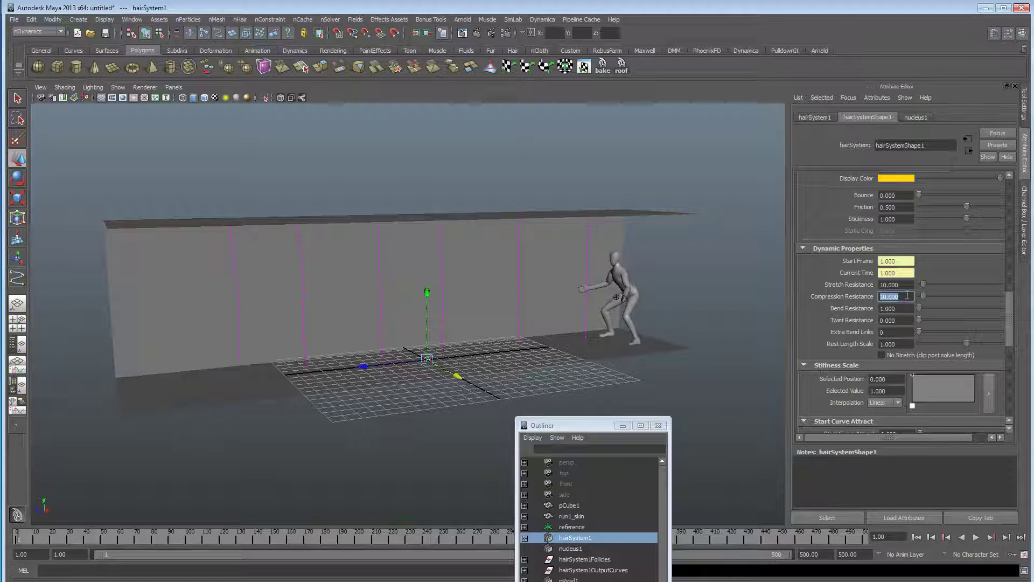
type("1")
left_click_drag(907, 285, 861, 288)
type("1")
key("Tab")
left_click(976, 536)
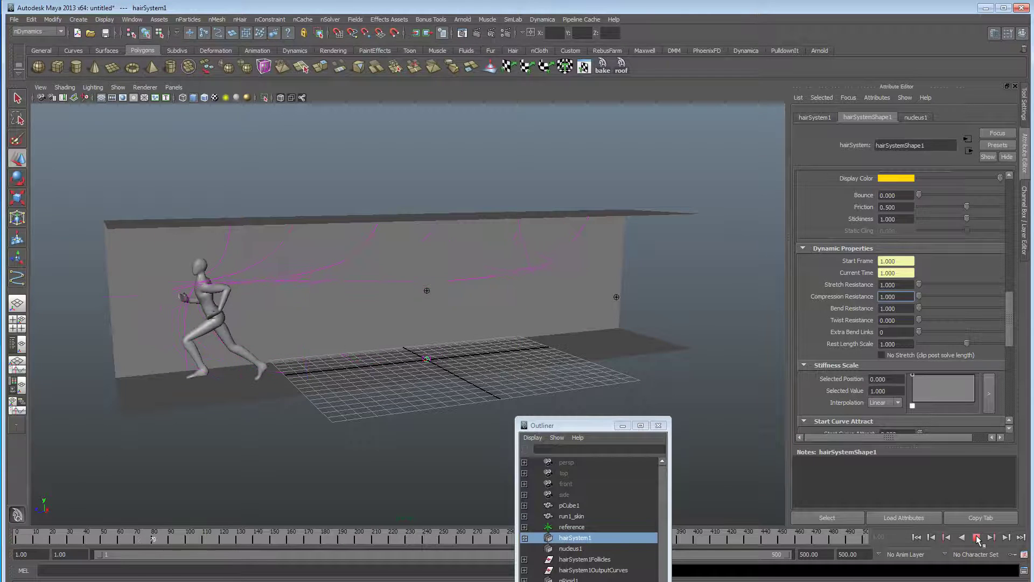
left_click(977, 537)
Return to the first frame and set the Compression Resistance and Stretch Resistance back to 10.
left_click(916, 537)
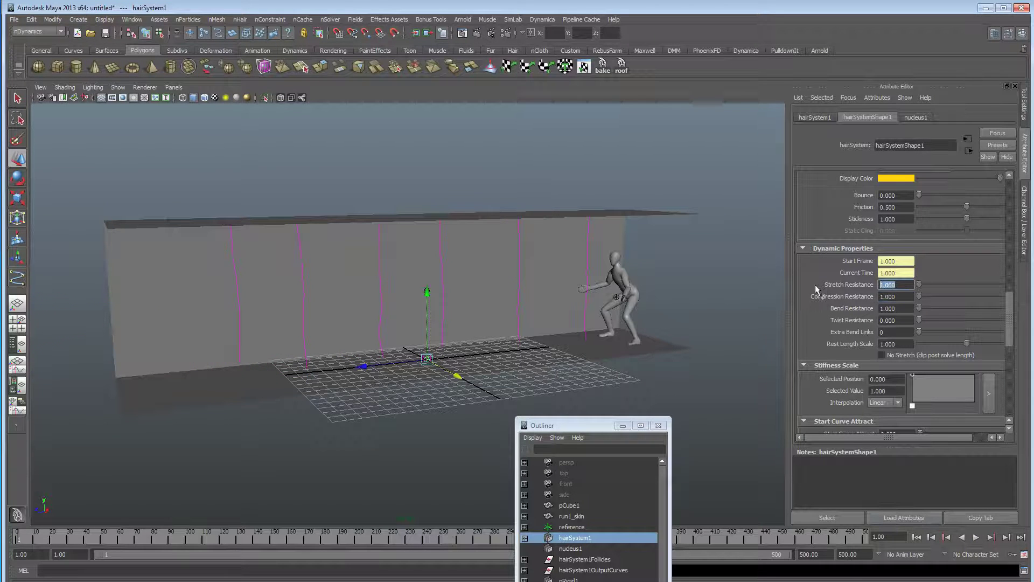
left_click_drag(899, 296, 836, 294)
type("10")
left_click(906, 285)
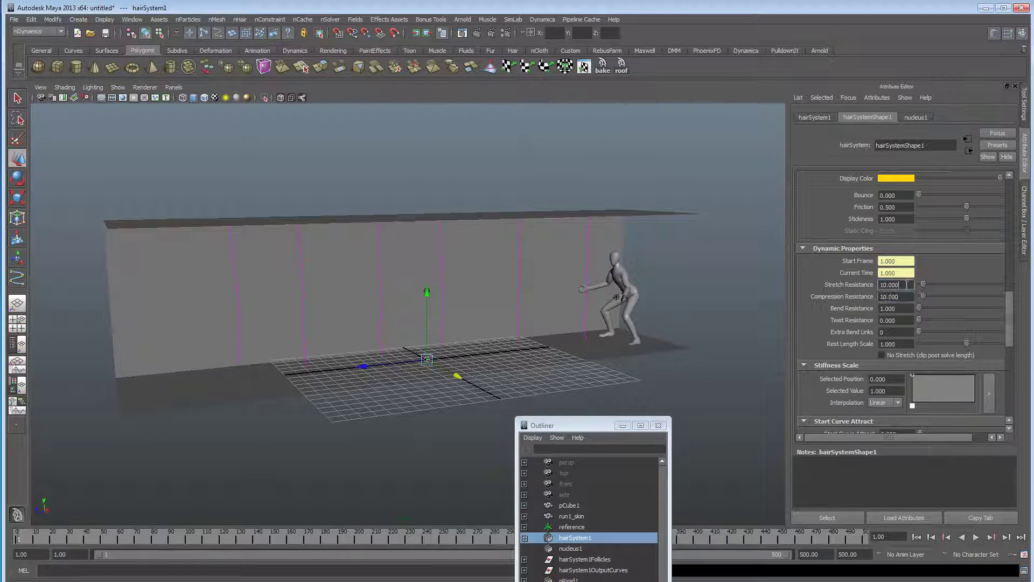
Set the Bend Resistance of hairSystem1 to 10 and play the simulation.
left_click_drag(902, 310, 833, 308)
type("10")
key("Return")
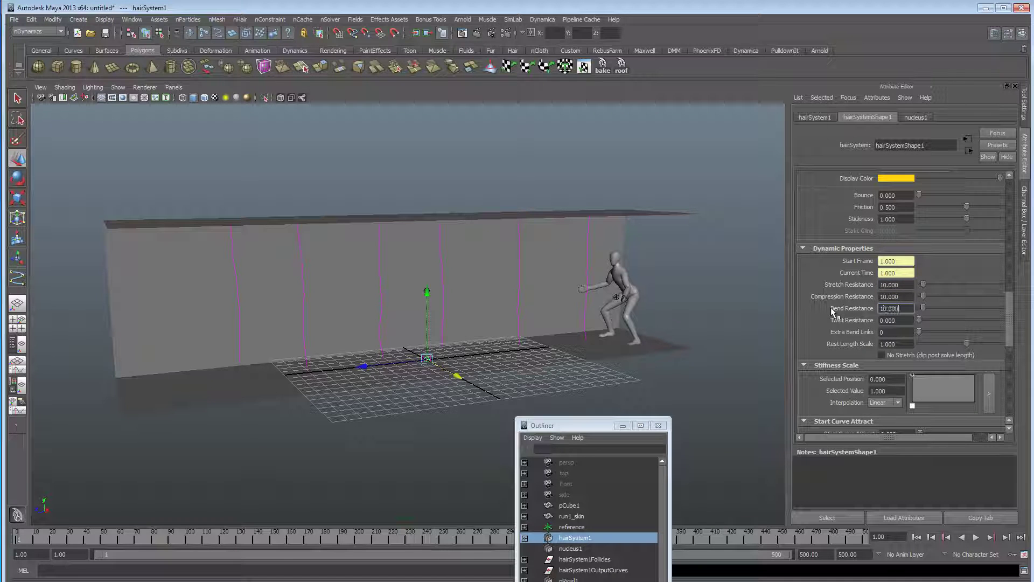
left_click(976, 537)
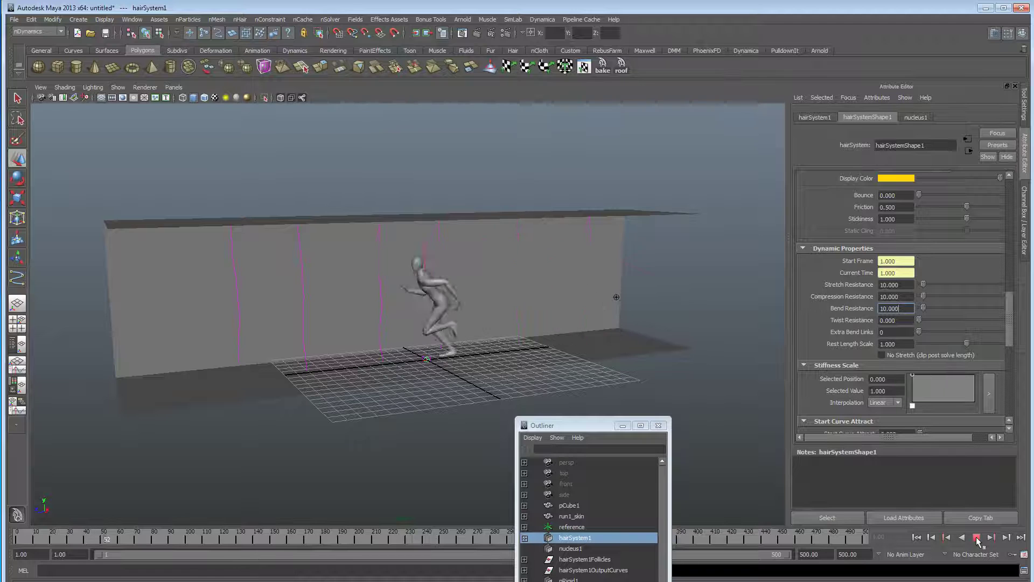
left_click(975, 537)
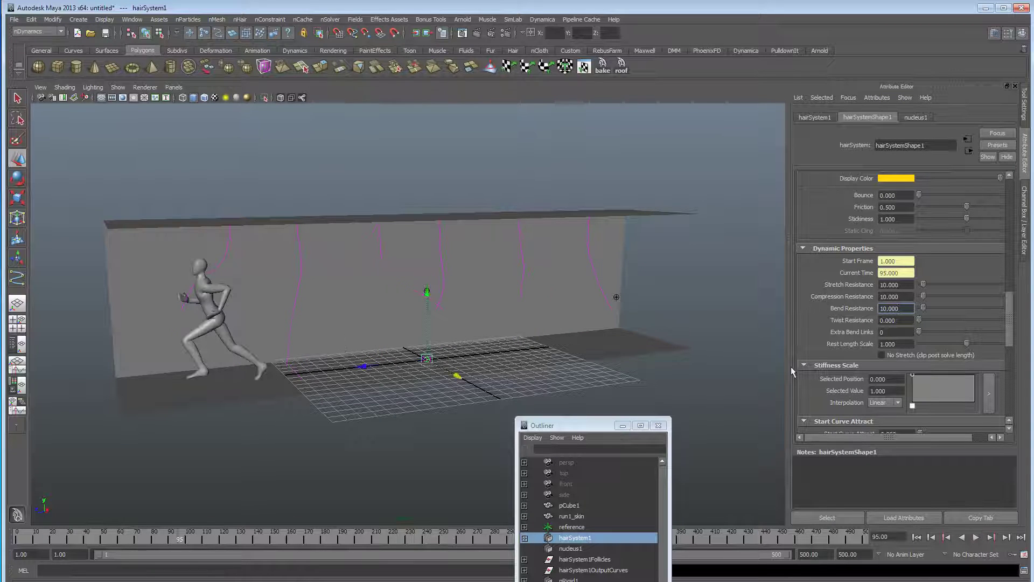
Try a Bend Resistance of 0.1 in a replay from the first frame, and set it back to 1.
double_click(891, 309)
type("0.")
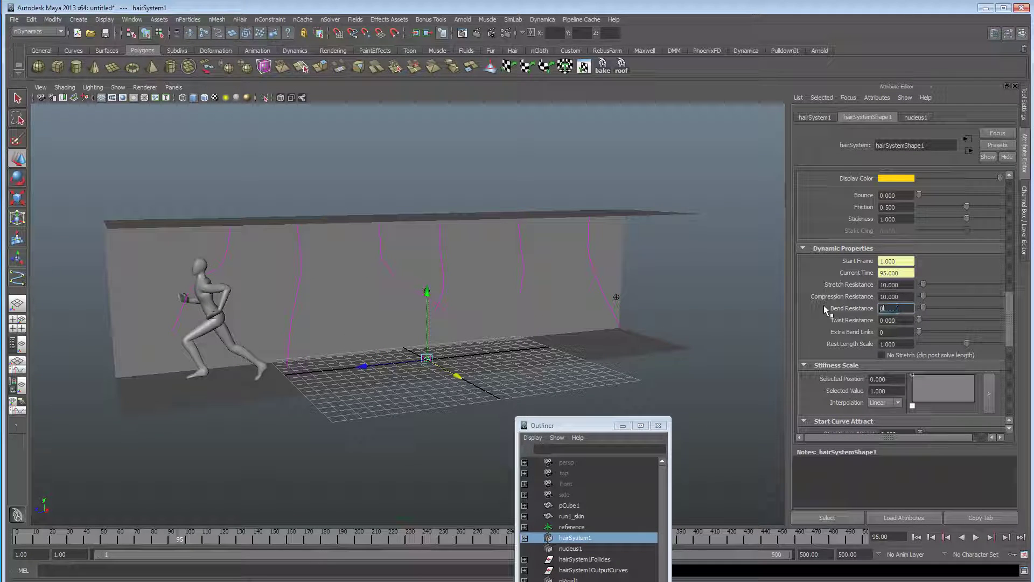
type("1")
key("Return")
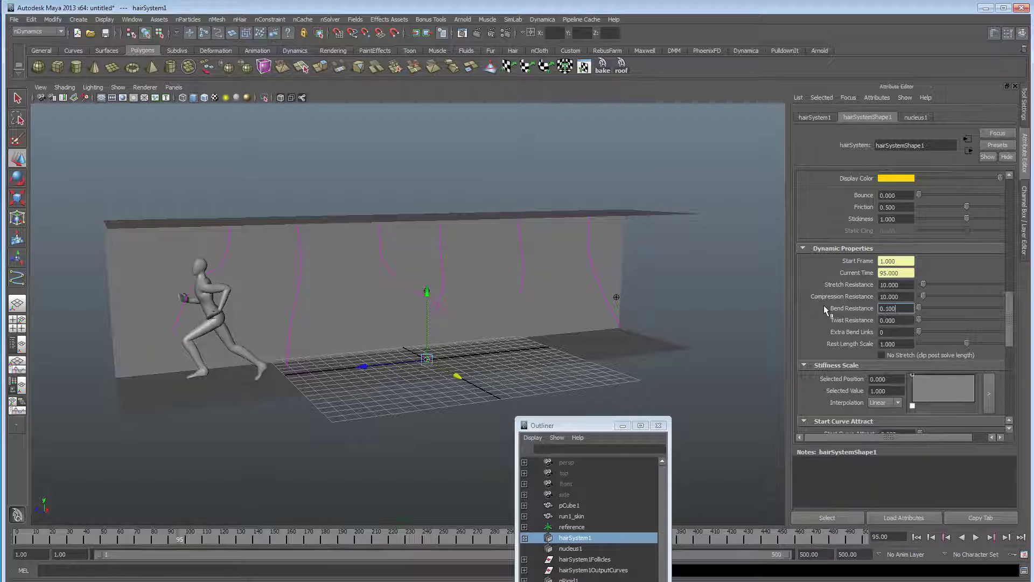
left_click(916, 537)
left_click(976, 537)
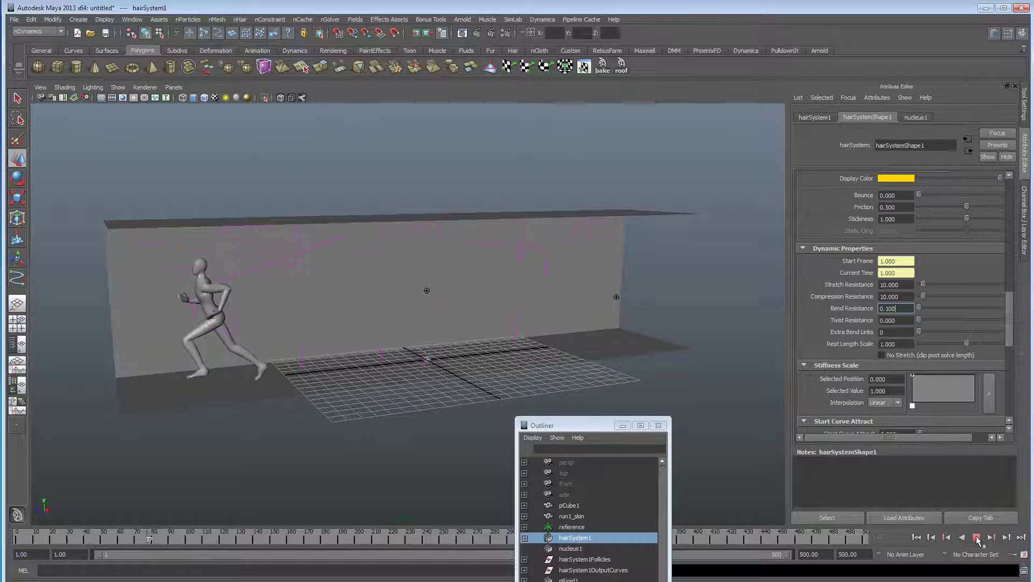
left_click(977, 537)
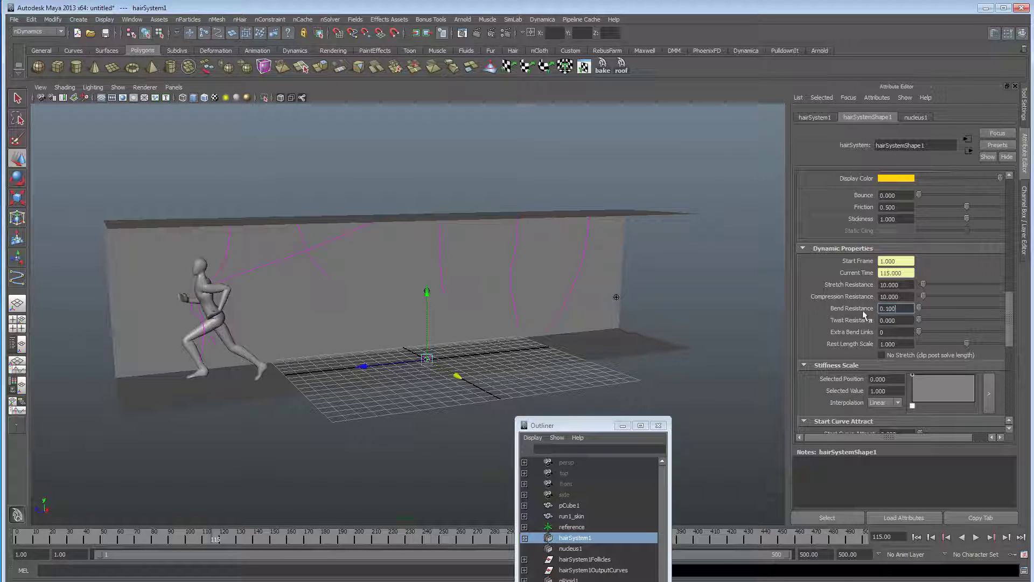
type("1")
key("Return")
Set Start Curve Attract to about 0.137 and Attraction Damp to about 0.057, and replay the simulation to inspect the curves.
scroll(829, 333, "down", 3)
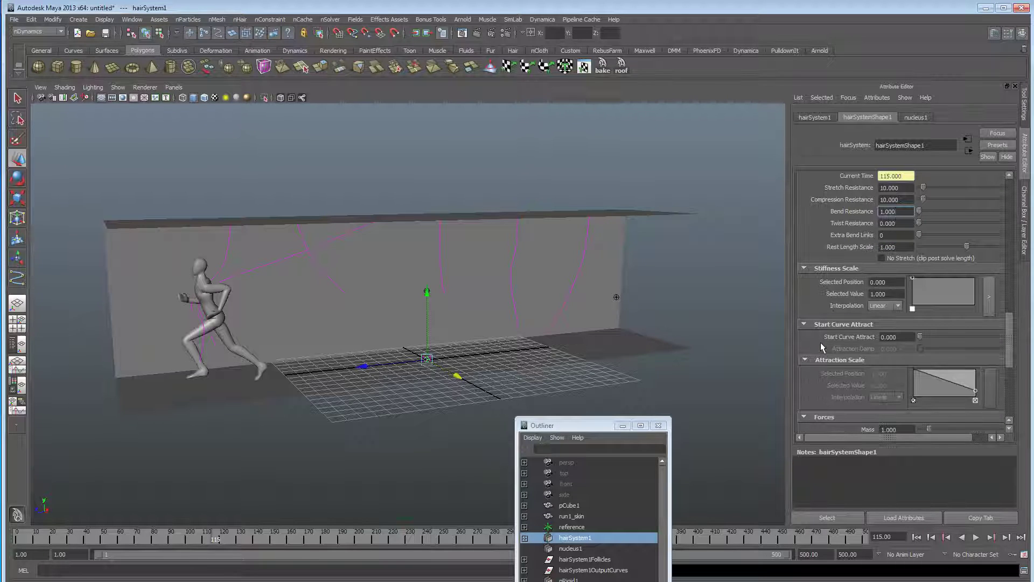
scroll(821, 347, "down", 1)
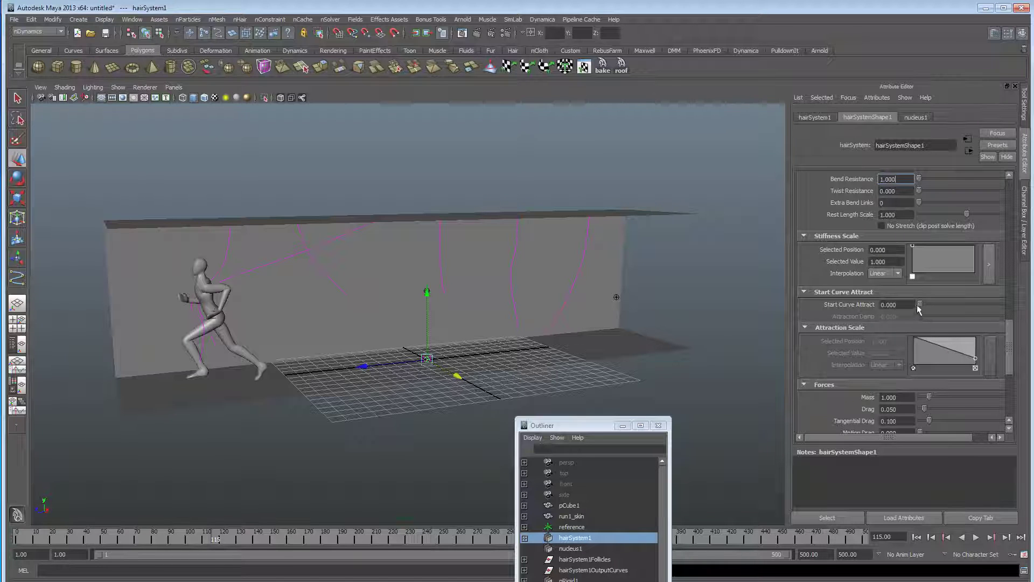
left_click_drag(917, 306, 921, 304)
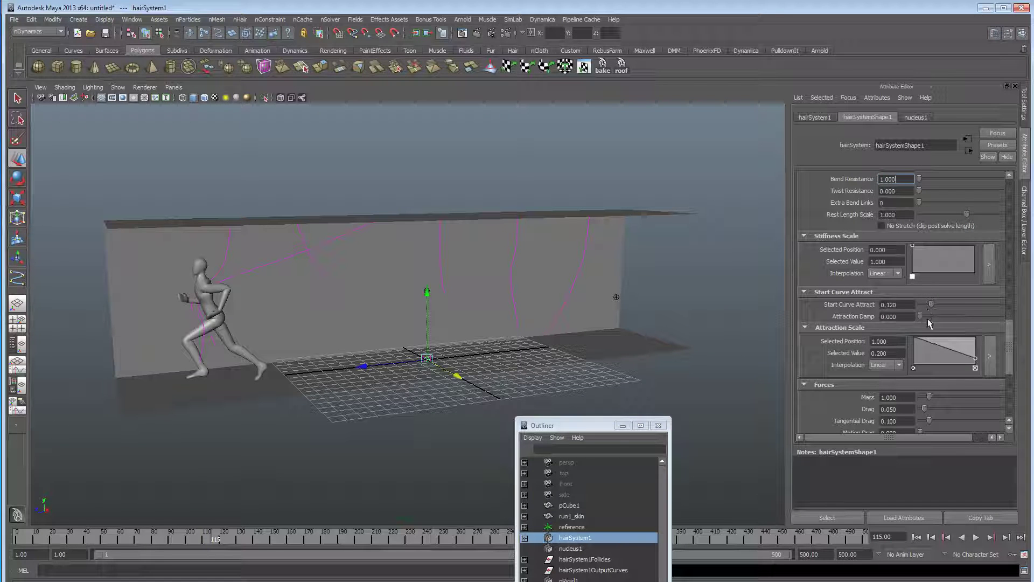
left_click_drag(921, 319, 922, 319)
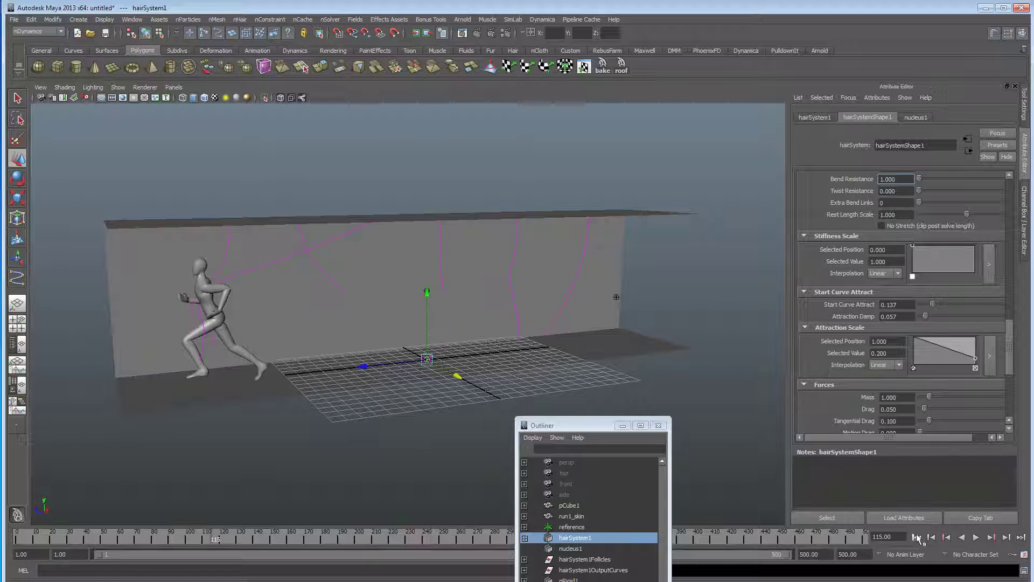
left_click(976, 537)
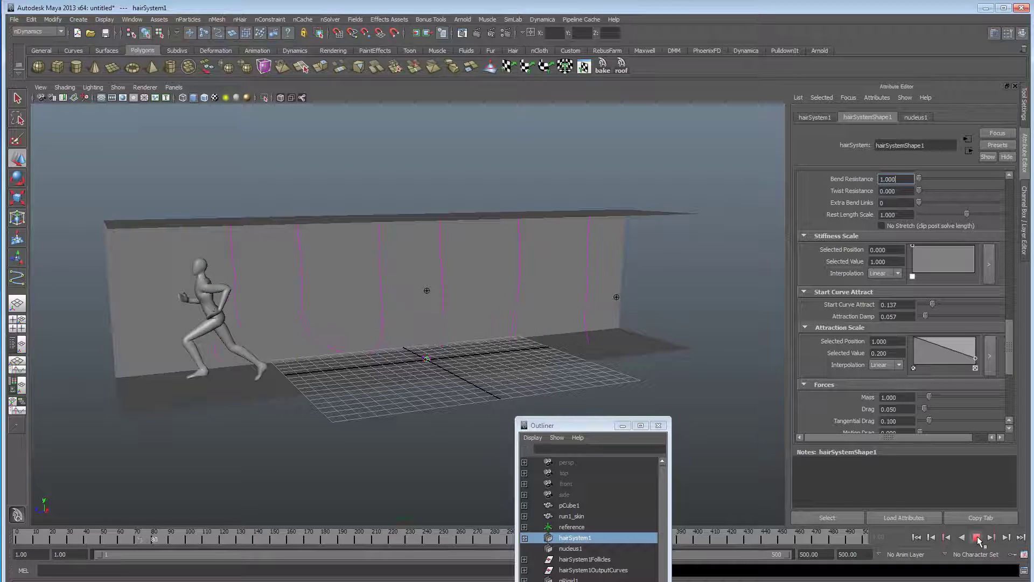
left_click(976, 537)
left_click_drag(549, 338, 519, 345, "alt")
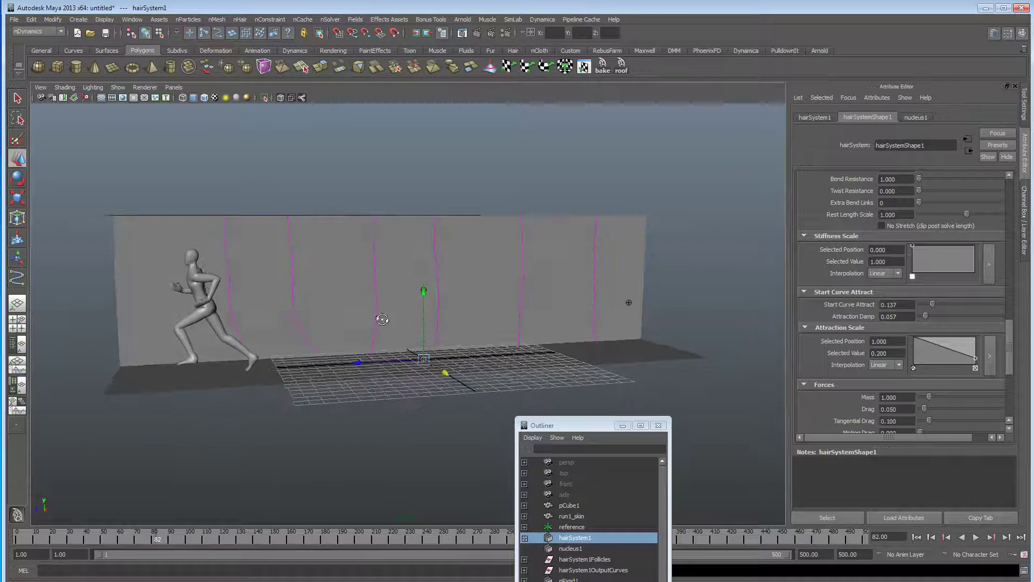
left_click_drag(381, 318, 772, 313, "alt")
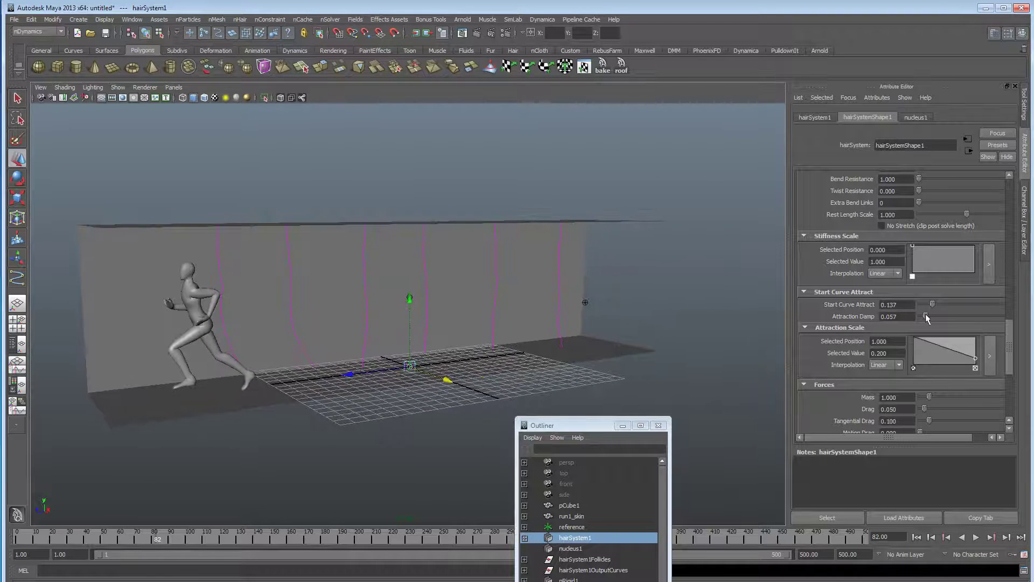
Set Attraction Damp to 0.023, the Attraction Scale end value to 0.7 and Start Curve Attract to 0.029, and replay from the first frame.
left_click_drag(925, 314, 923, 315)
left_click_drag(972, 360, 967, 341)
left_click_drag(932, 305, 922, 304)
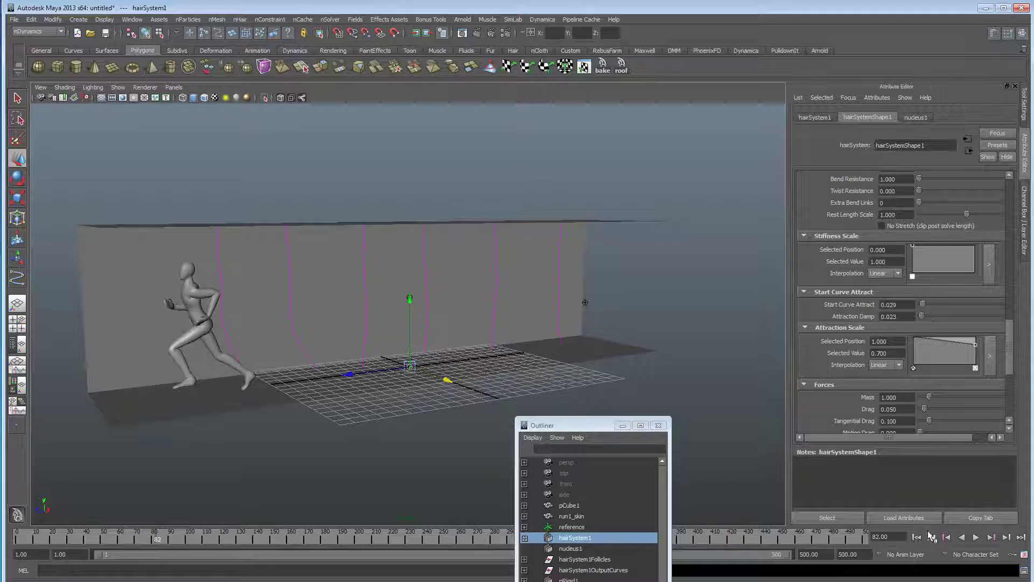
left_click(917, 537)
left_click(976, 537)
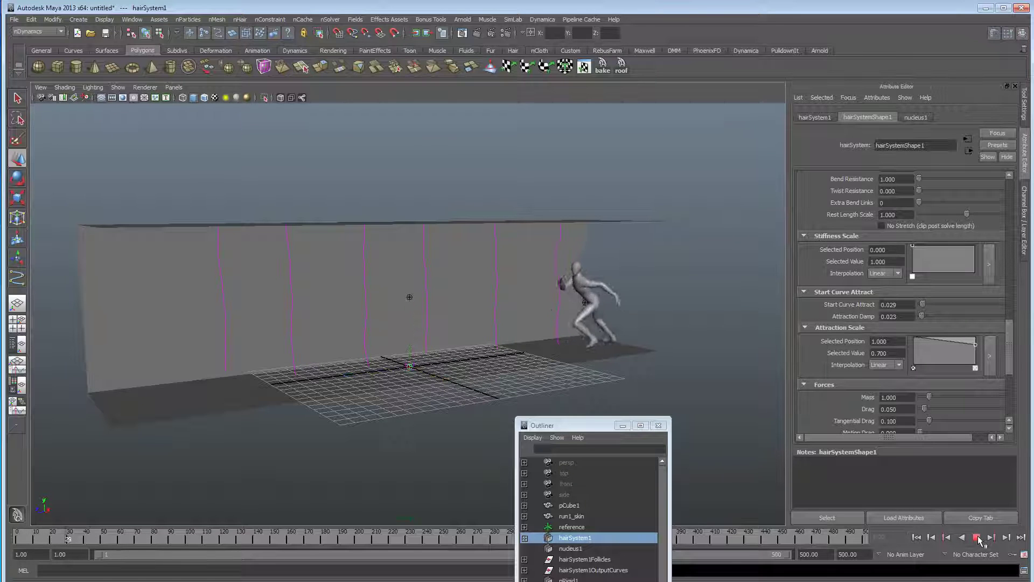
left_click(976, 537)
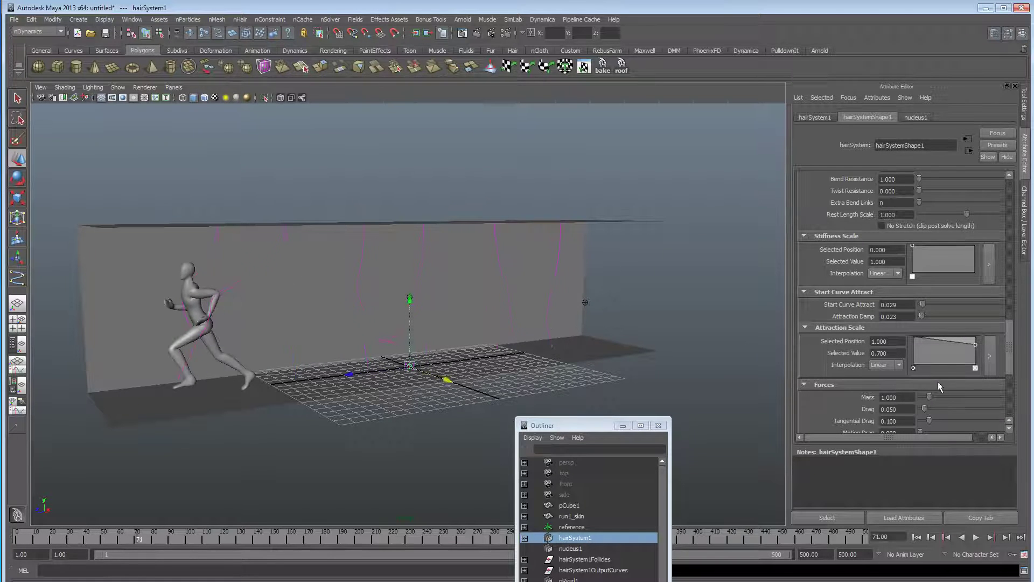
Raise Start Curve Attract to about 0.091 and Attraction Damp to about 0.057, and replay the simulation from the first frame.
left_click_drag(925, 305, 929, 305)
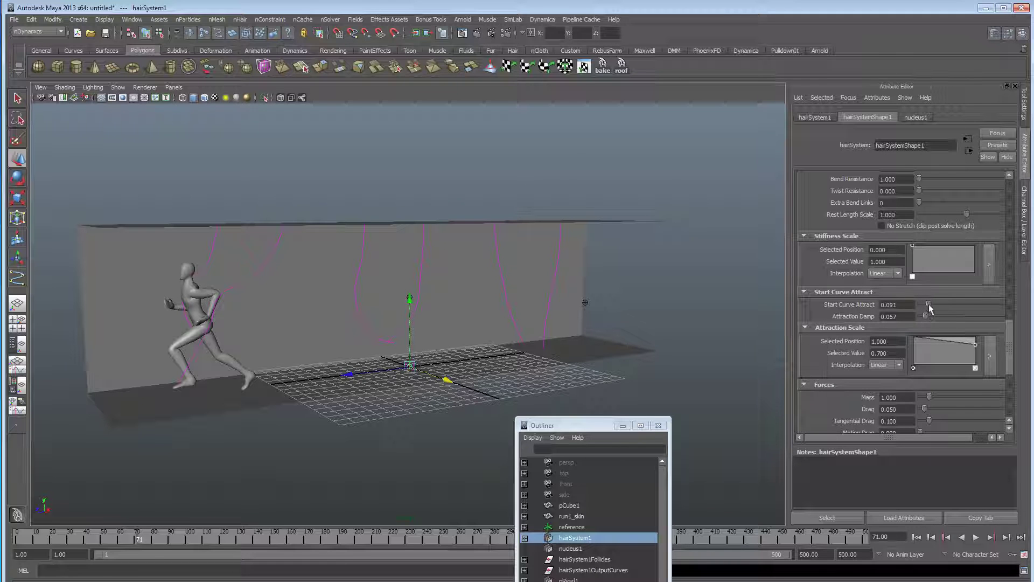
left_click(916, 537)
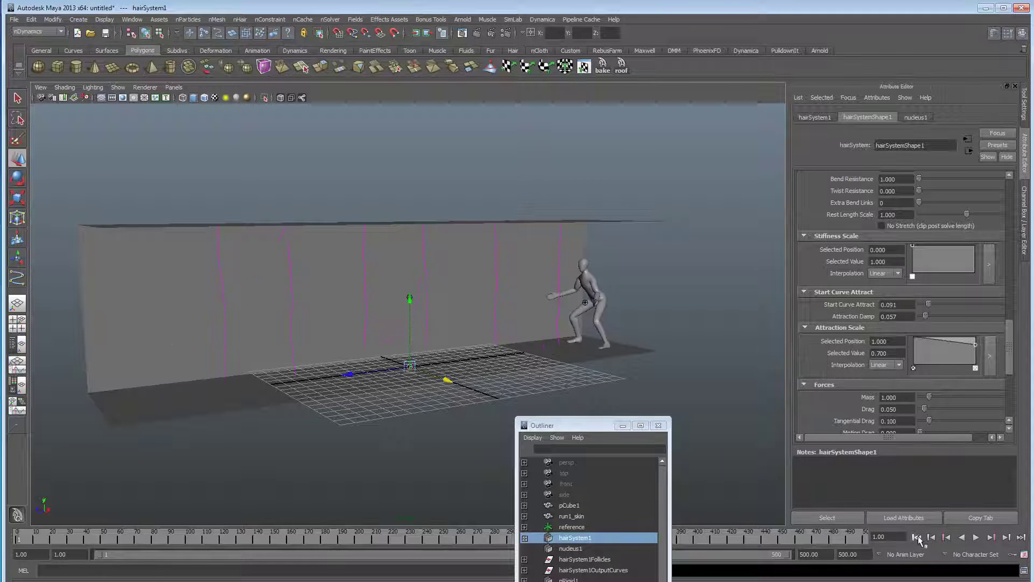
left_click(976, 538)
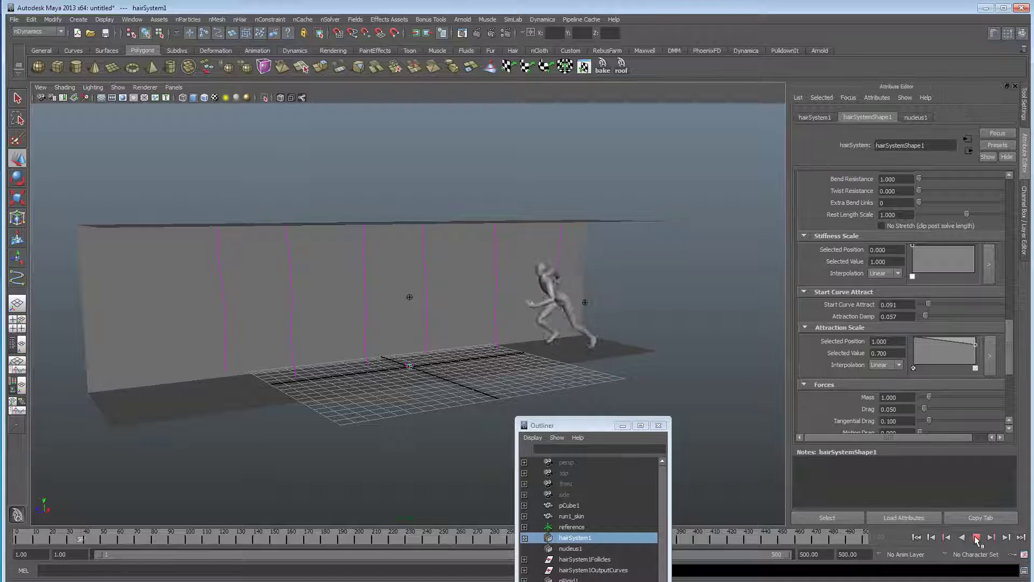
left_click(976, 538)
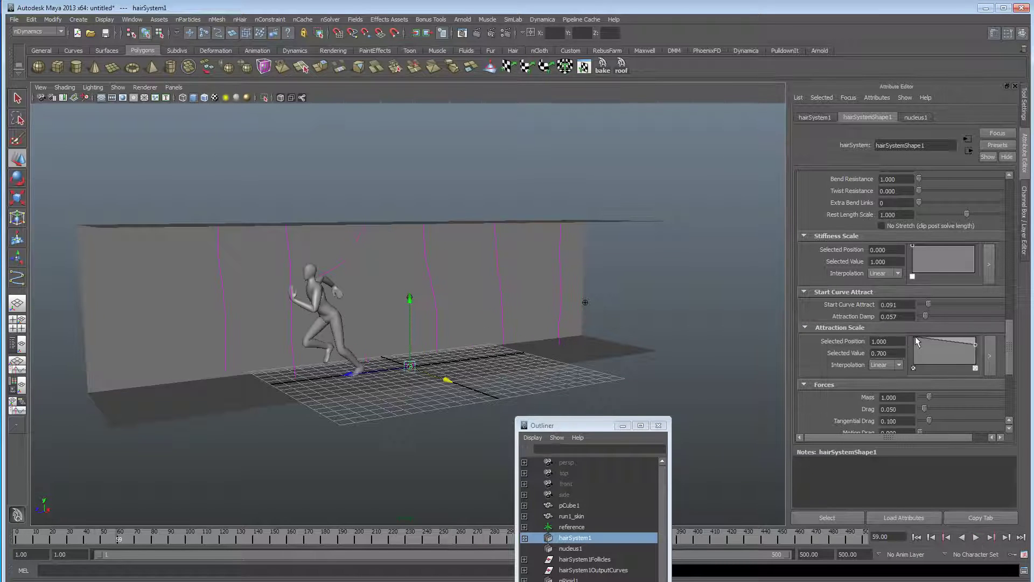
Lower the Attraction Scale curve's start point, set its end value to 0.08, and replay the simulation.
left_click_drag(915, 337, 913, 349)
left_click_drag(975, 339, 976, 361)
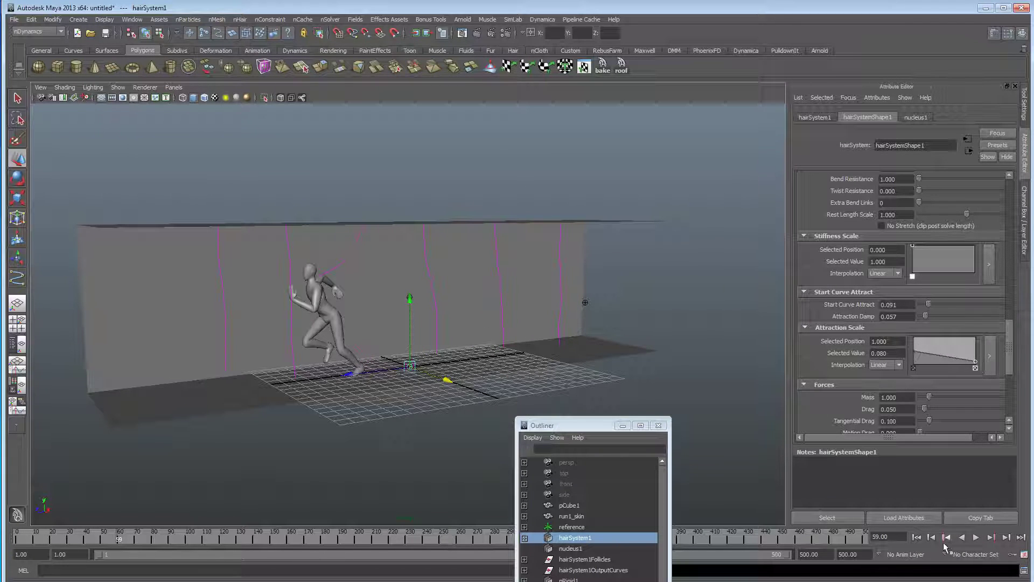
left_click(945, 537)
left_click(976, 537)
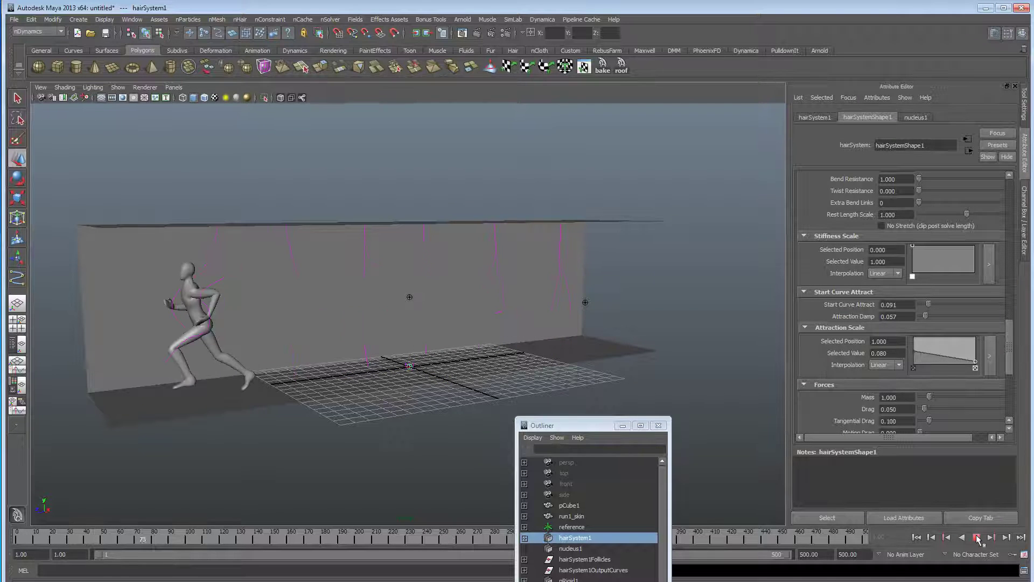
left_click(977, 538)
Set Start Curve Attract to about 0.069, Attraction Damp to about 0.034 and Drag to about 0.194, and replay from the first frame.
left_click_drag(926, 316, 924, 318)
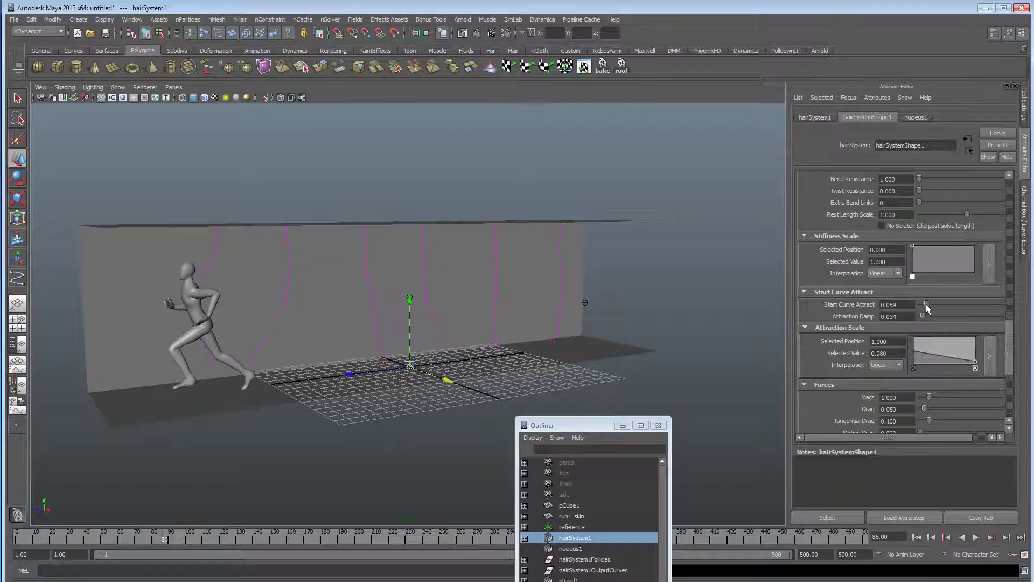
scroll(926, 308, "down", 3)
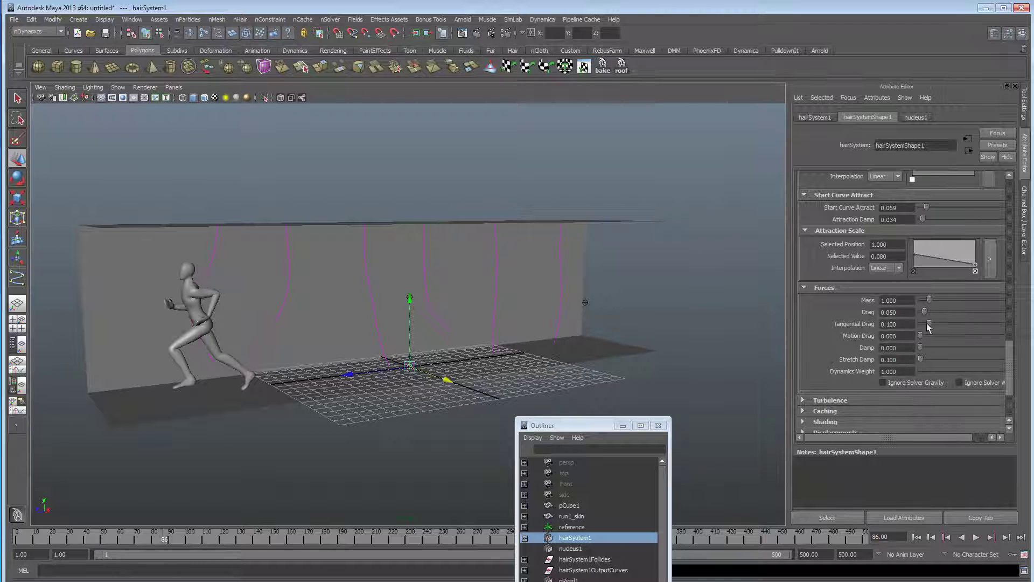
left_click_drag(924, 311, 937, 311)
left_click(916, 537)
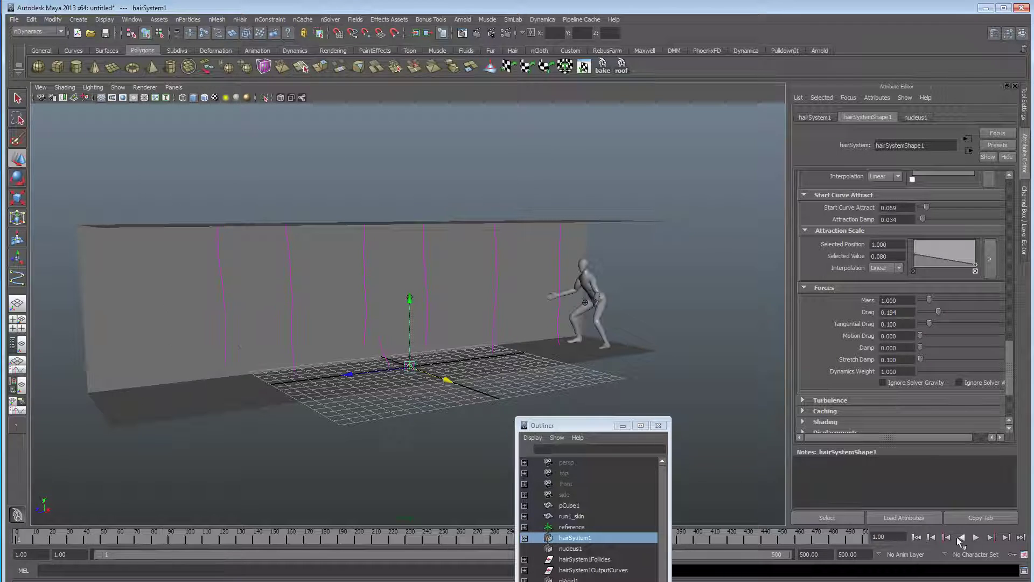
left_click(976, 537)
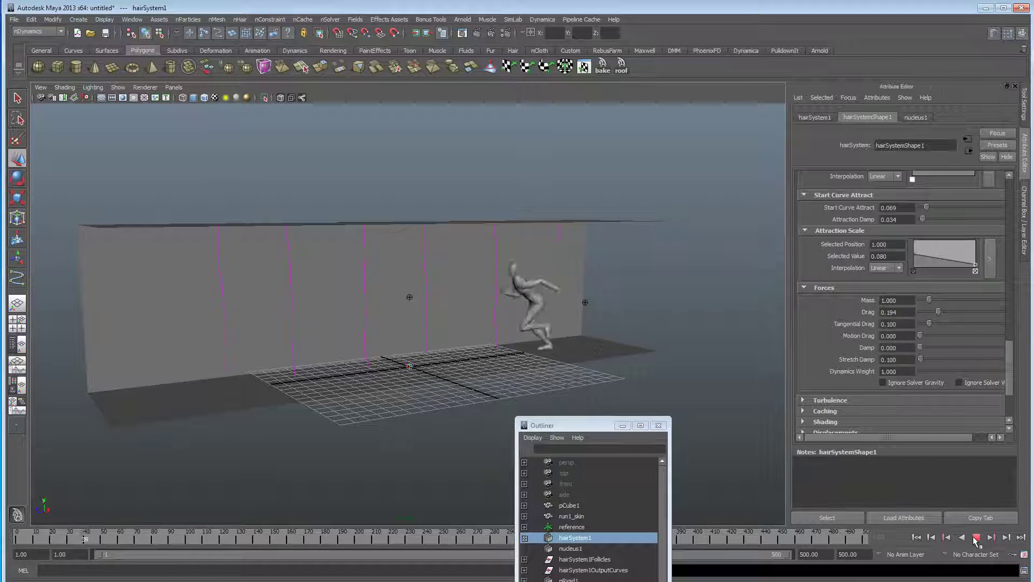
left_click(976, 537)
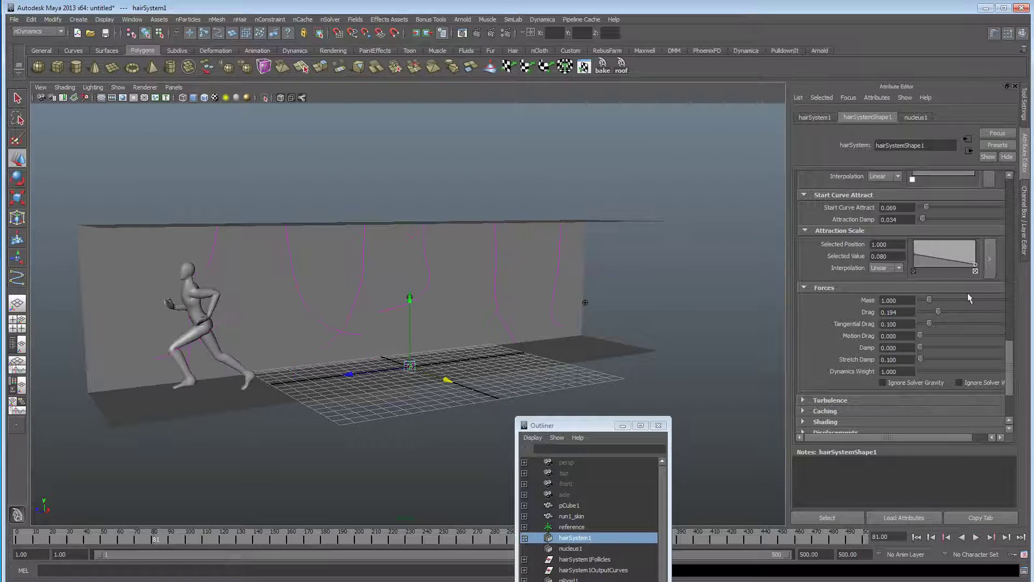
Try a Stiffness Scale value of 0.38 at the curve's start in a replay from the first frame.
scroll(962, 307, "up", 5)
scroll(978, 343, "down", 3)
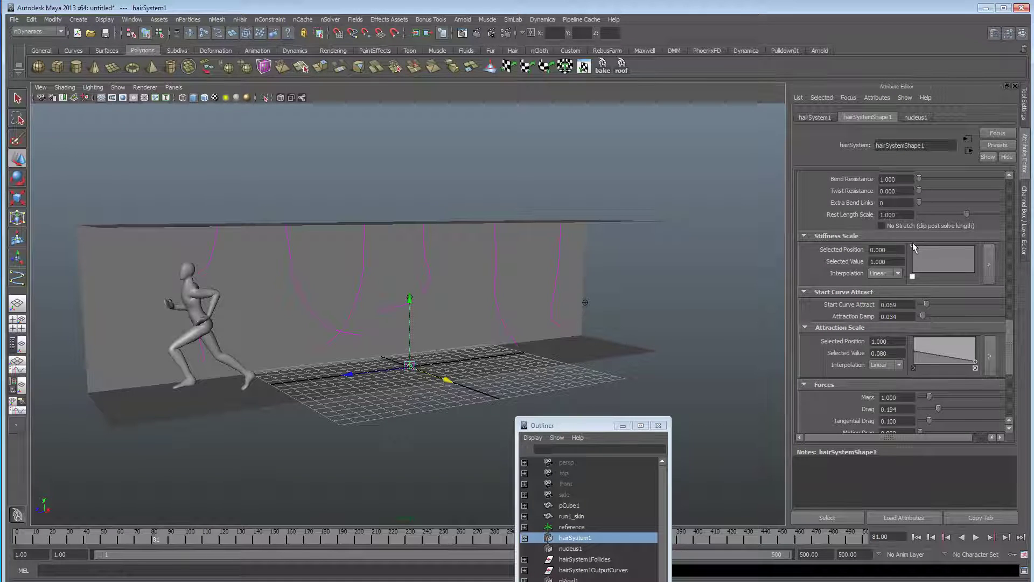
left_click_drag(912, 245, 913, 262)
left_click(916, 537)
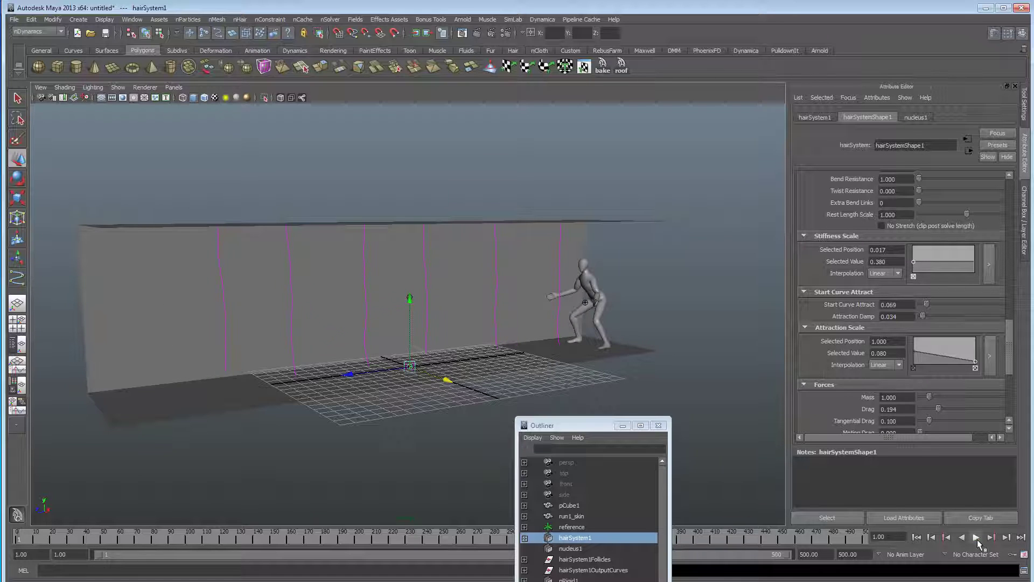
left_click(976, 537)
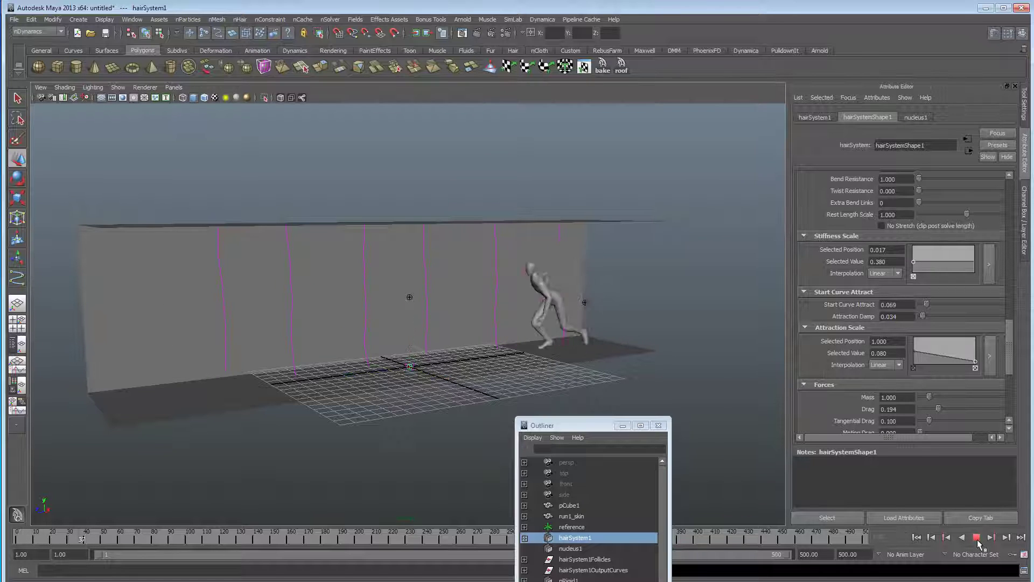
left_click(975, 537)
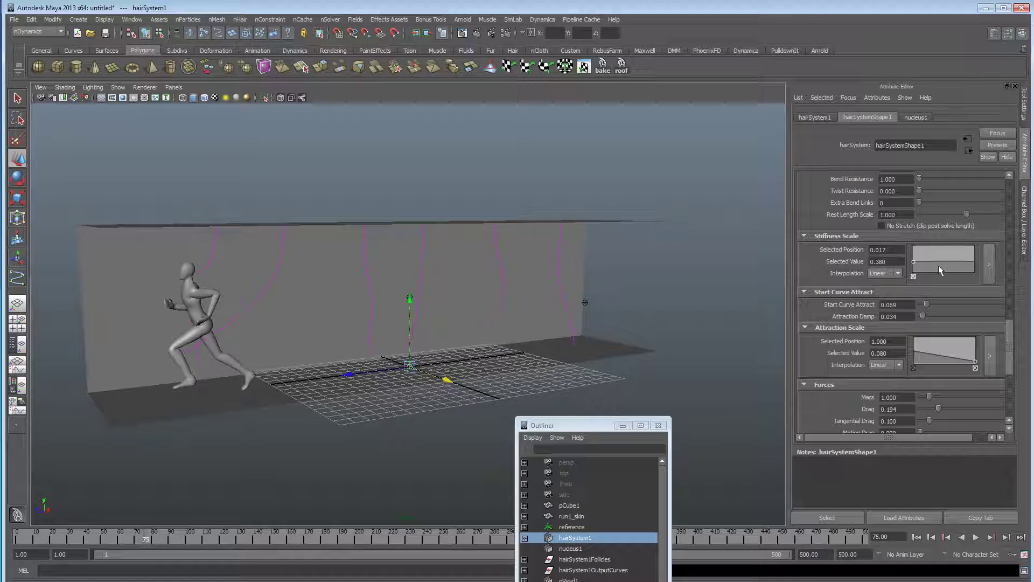
Set the Stiffness Scale start point to a value of 0.14 at position 0, and replay from the first frame.
left_click_drag(914, 266, 912, 269)
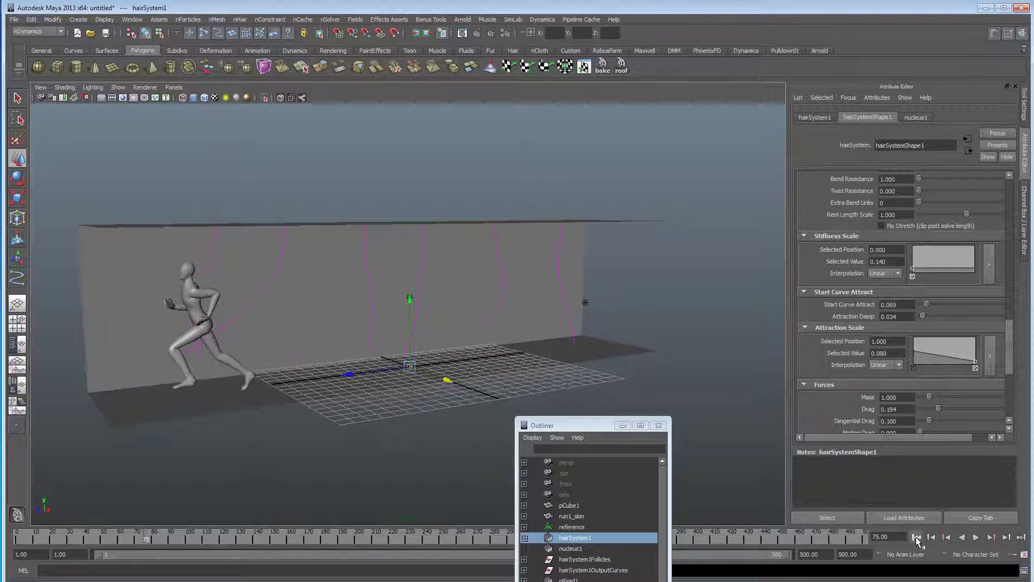
left_click(916, 537)
left_click(976, 537)
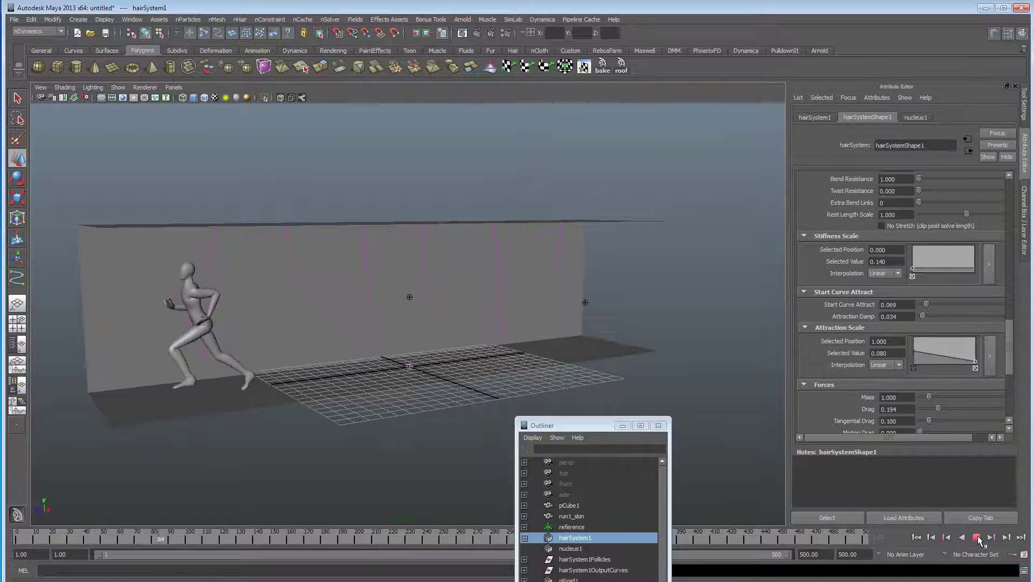
left_click(977, 537)
Set Motion Drag to about 0.114 and Stretch Damp to 0.8, replaying from the first frame after each change.
scroll(942, 415, "down", 3)
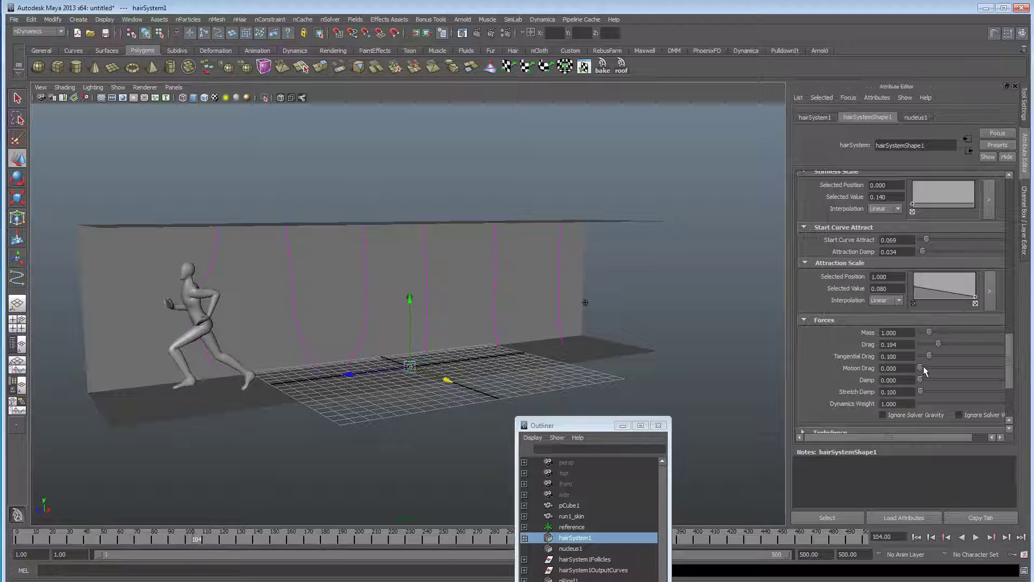
left_click_drag(923, 366, 932, 380)
left_click(916, 537)
left_click(976, 538)
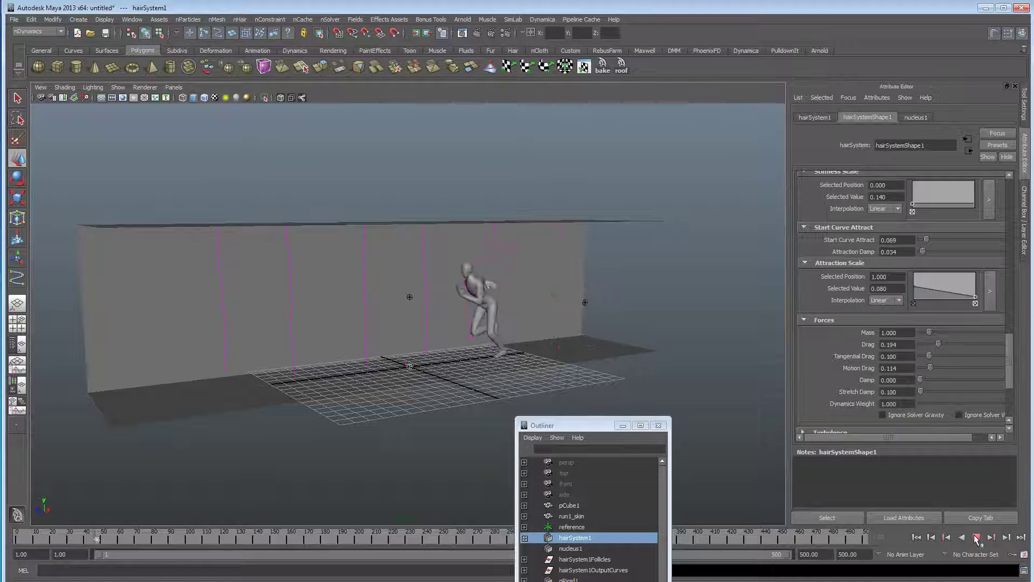
left_click(976, 538)
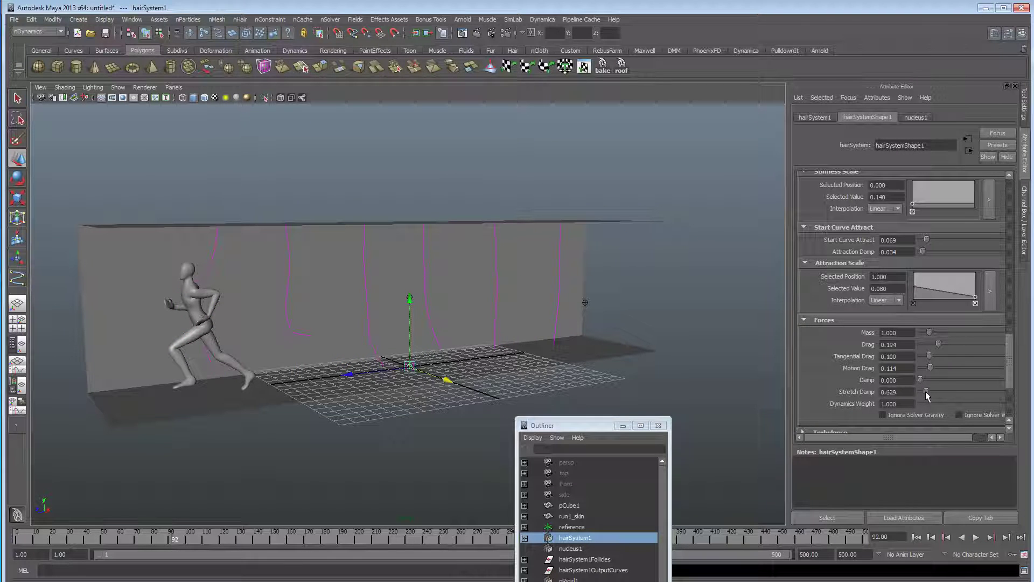
left_click(916, 538)
left_click(976, 537)
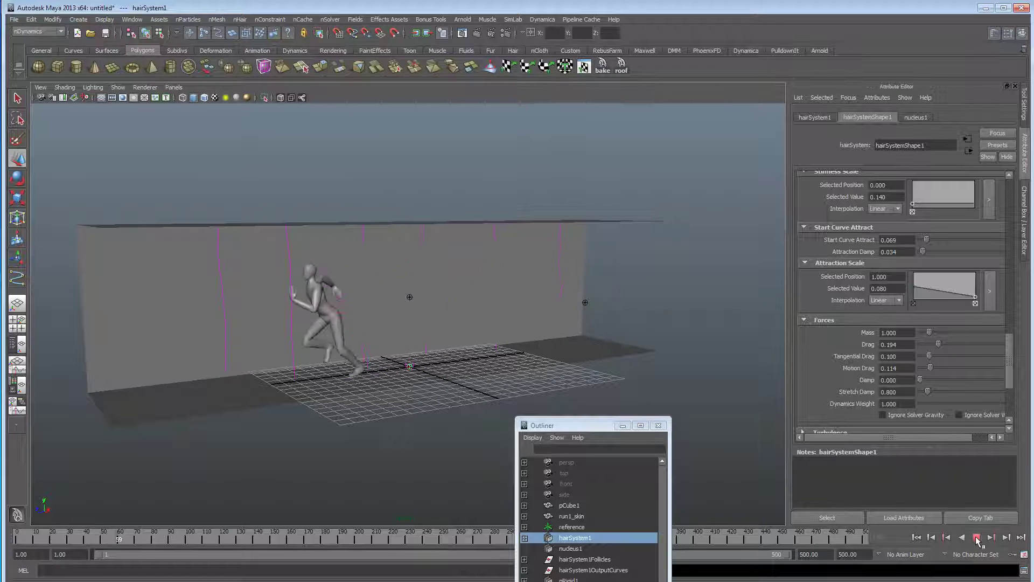
left_click(976, 537)
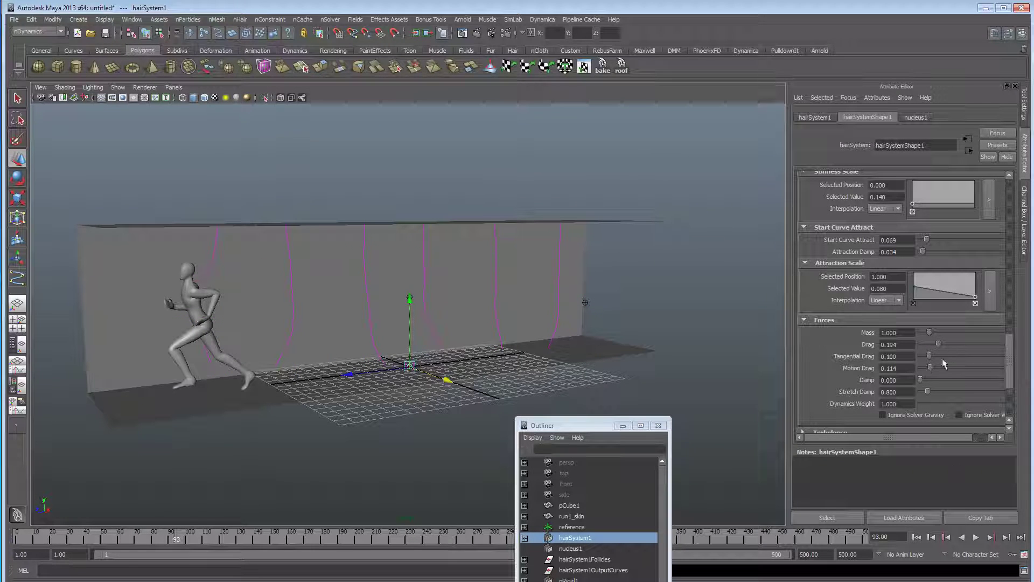
Set Damp to 0.114, Drag to 0.24, Tangential Drag to 0.126 and Motion Drag to 0.154, and replay from the first frame.
left_click_drag(920, 381, 922, 380)
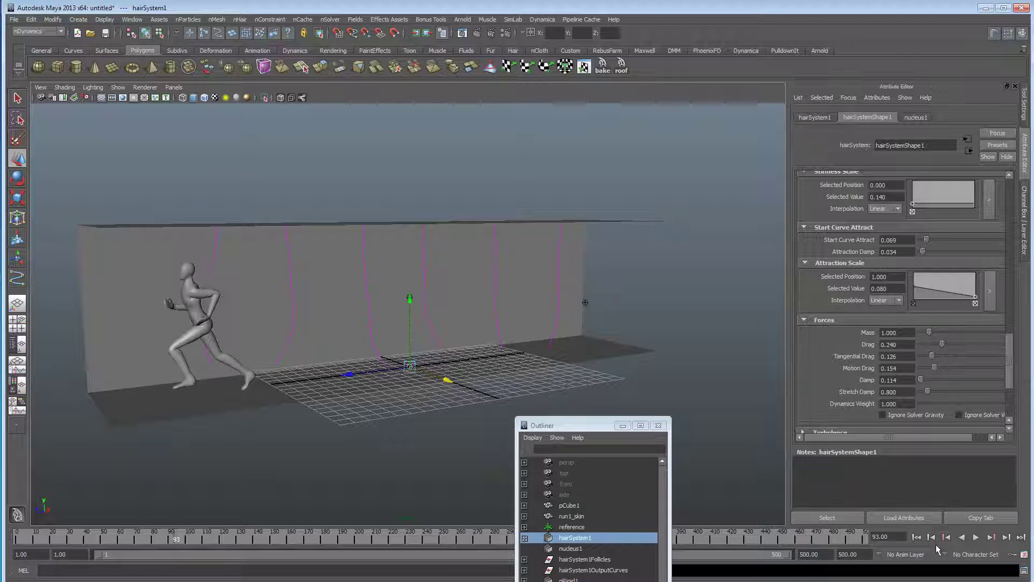
left_click(916, 537)
left_click(976, 537)
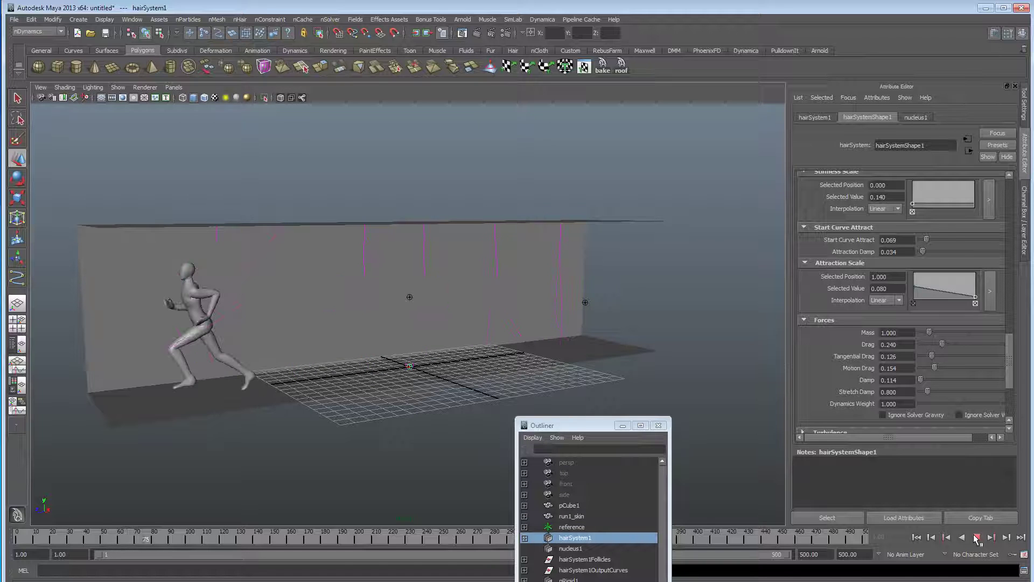
left_click(977, 537)
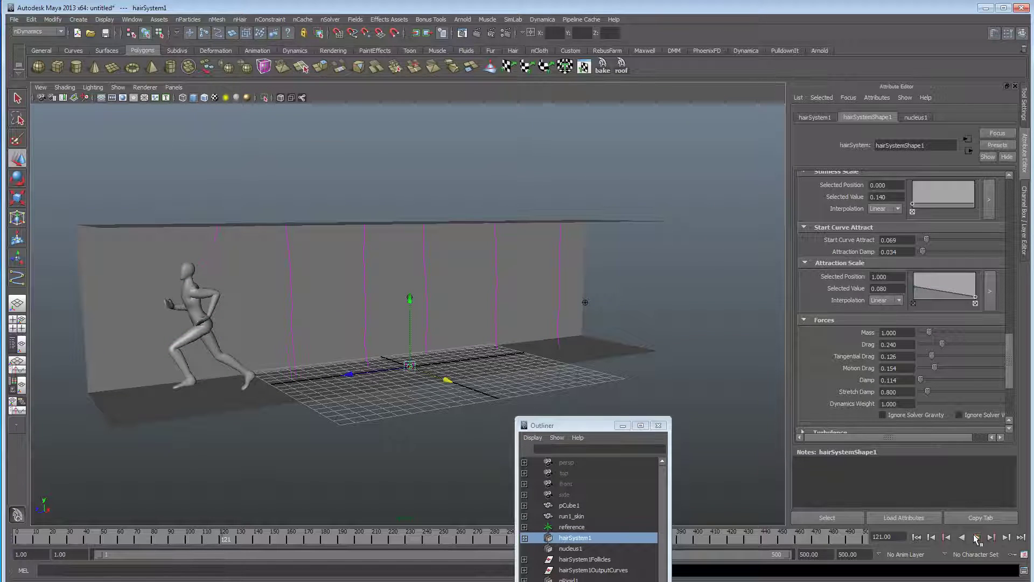
Add a Stiffness Scale point at position 0.704 with a value of 0.64, and replay from the first frame.
scroll(929, 316, "up", 3)
scroll(953, 306, "up", 1)
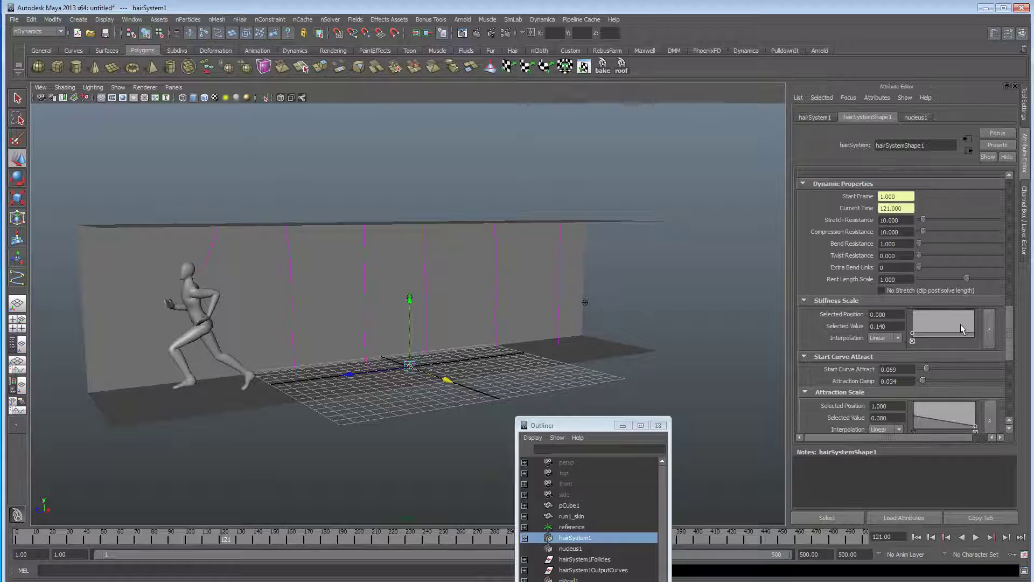
scroll(953, 323, "up", 1)
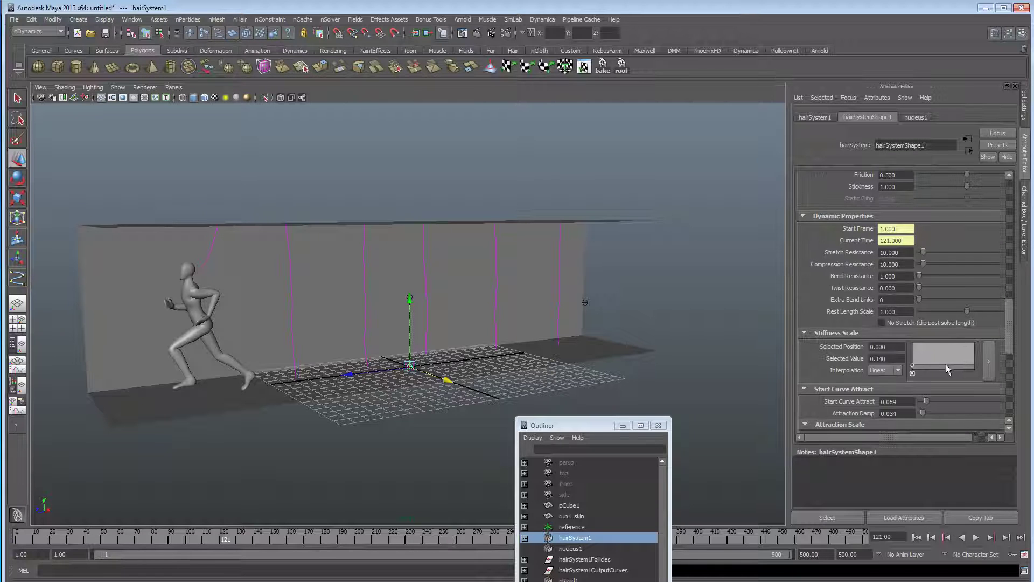
left_click_drag(948, 370, 957, 354)
left_click(916, 537)
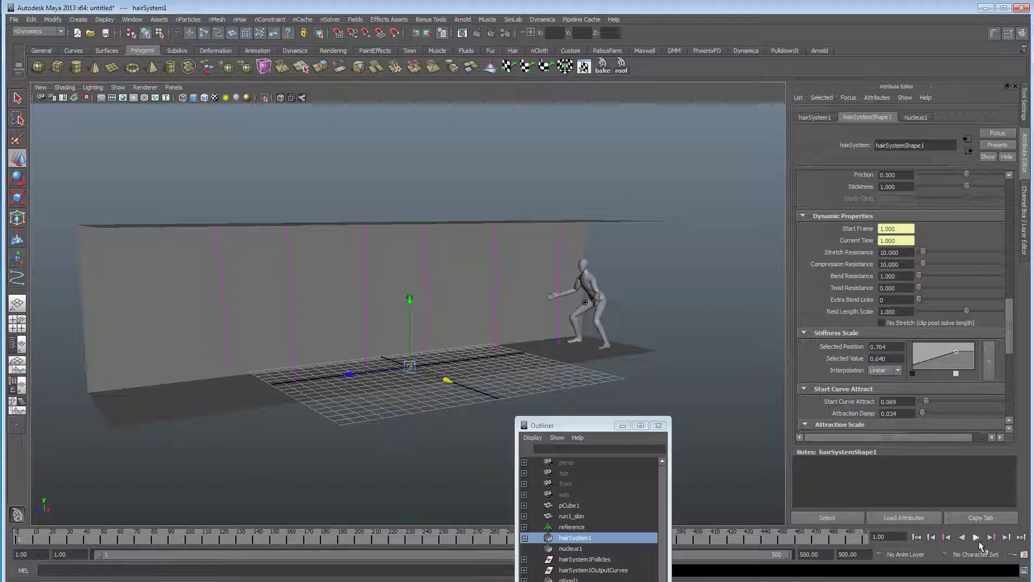
left_click(976, 537)
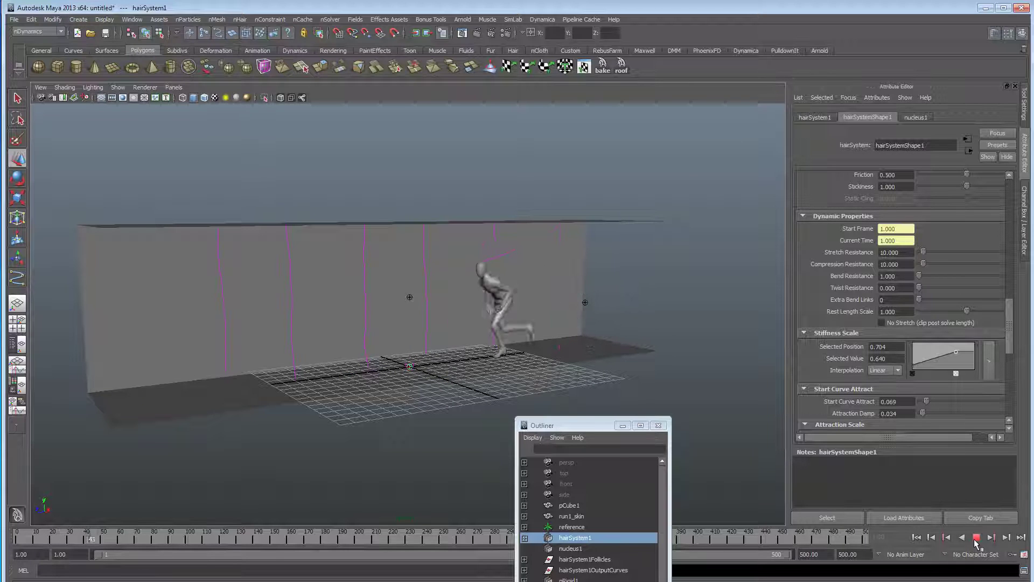
left_click(975, 537)
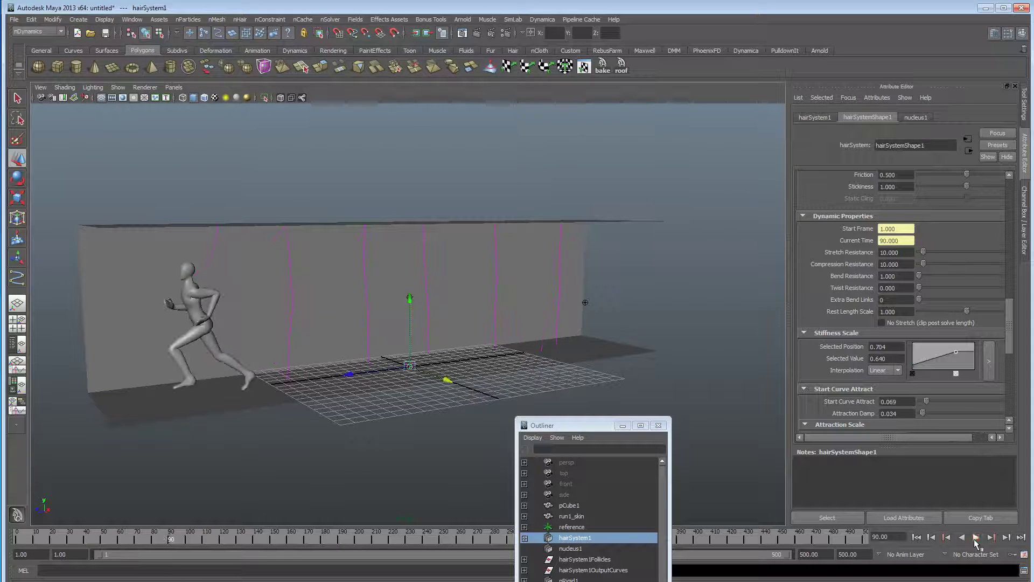
Return to the first frame and open the Visor with the Paint Effects brush library displayed.
left_click_drag(596, 426, 685, 349)
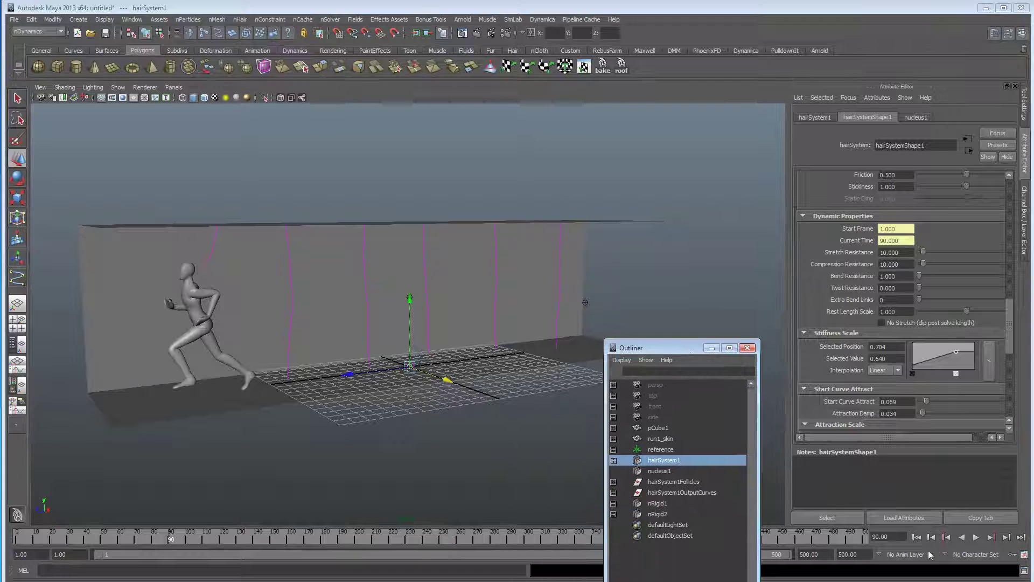
left_click(916, 537)
left_click_drag(544, 288, 405, 273, "alt")
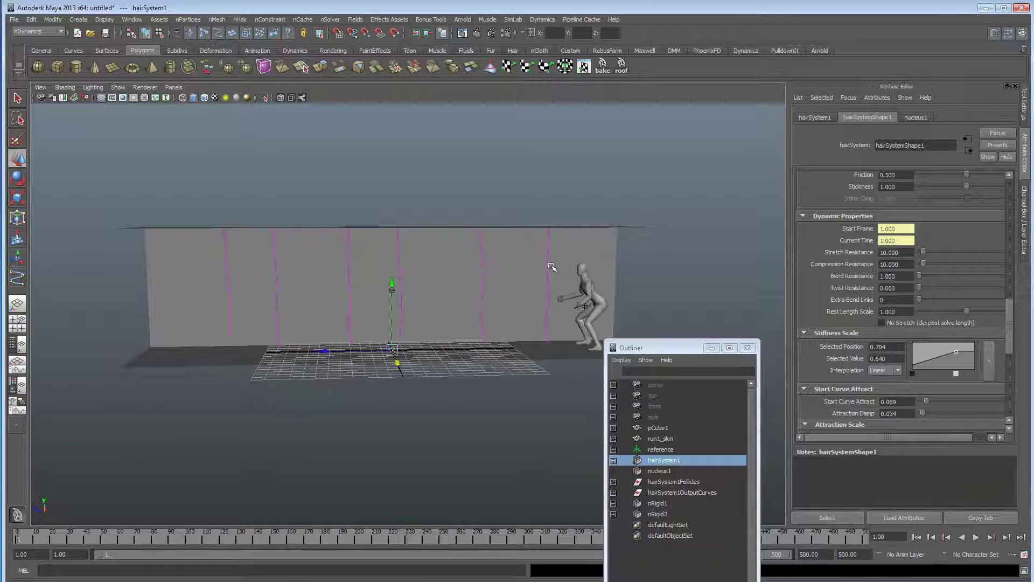
left_click(132, 19)
mouse_move(143, 35)
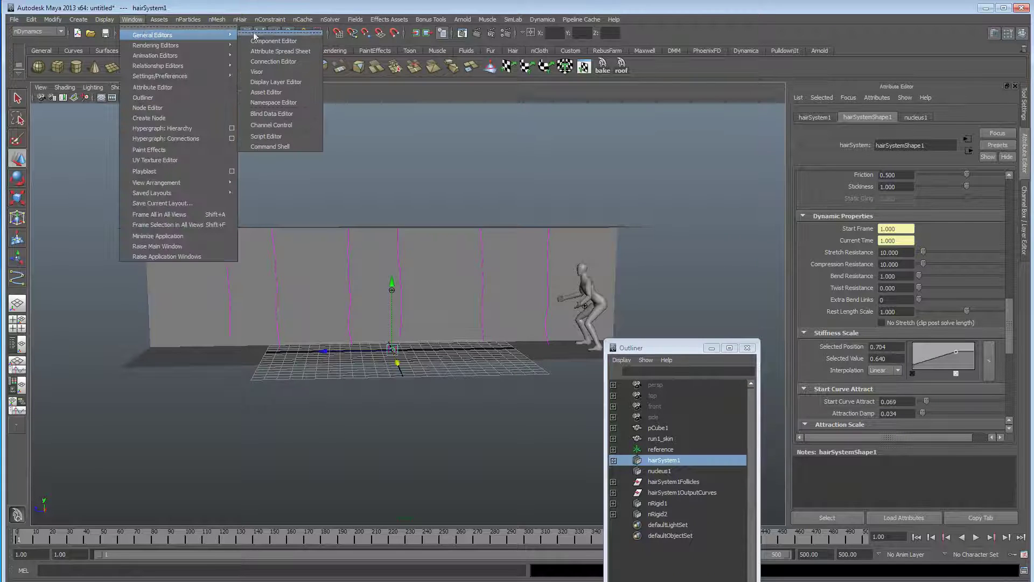
left_click(257, 72)
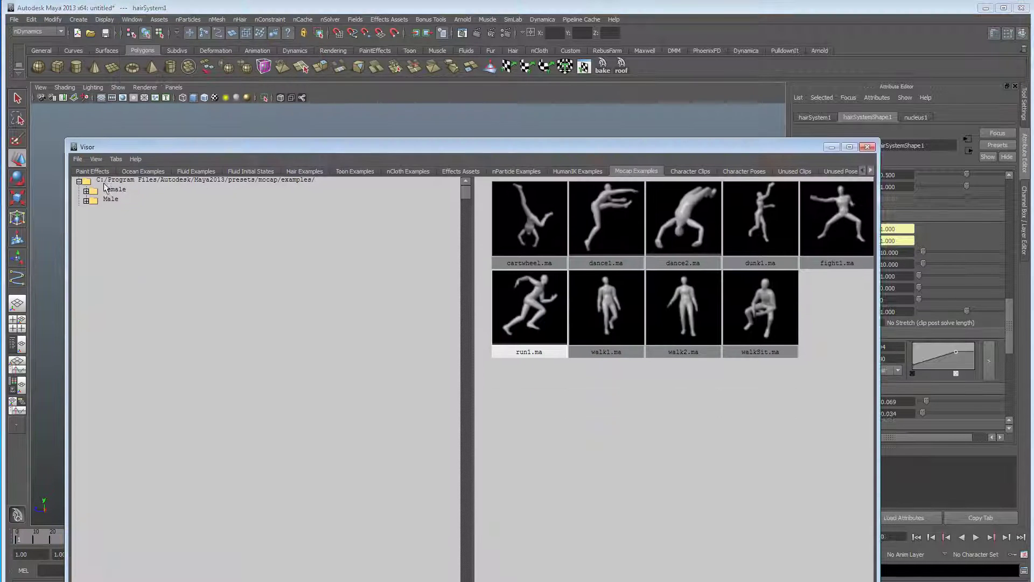
left_click(95, 160)
left_click(81, 170)
left_click_drag(166, 144, 164, 81)
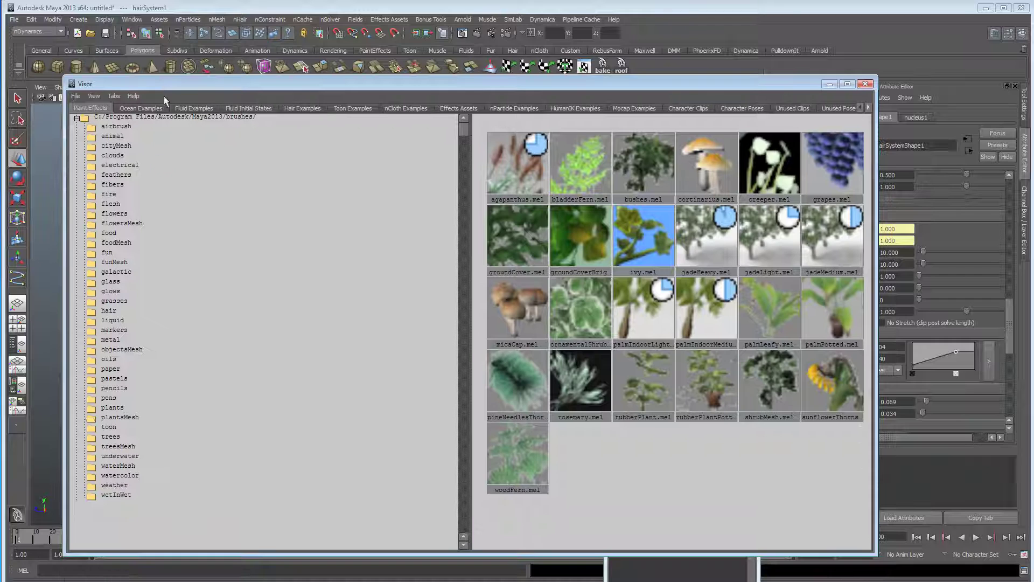
Choose the ivy.mel brush from the plantsMesh folder of the Paint Effects library.
left_click(112, 407)
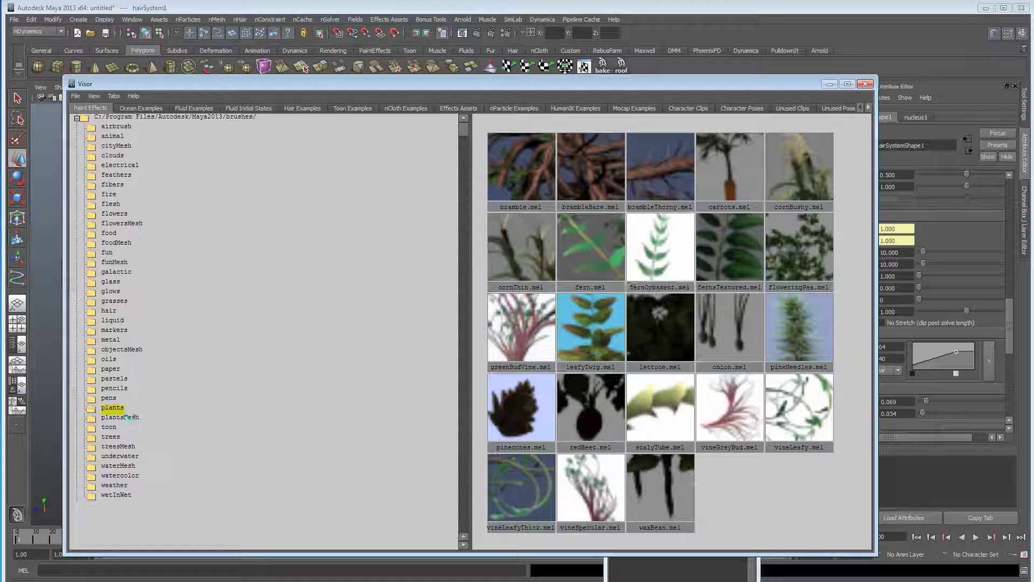
left_click(128, 418)
left_click(648, 241)
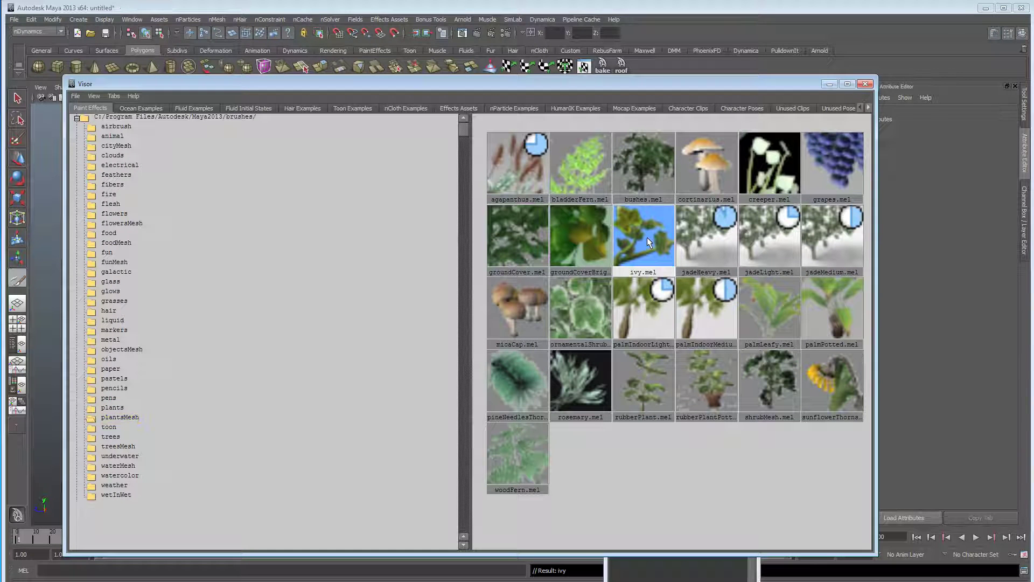
Assign the selected ivy Paint Effects brush to the hairSystem1 hair system and minimize the Visor.
left_click_drag(673, 87, 345, 371)
left_click(669, 460)
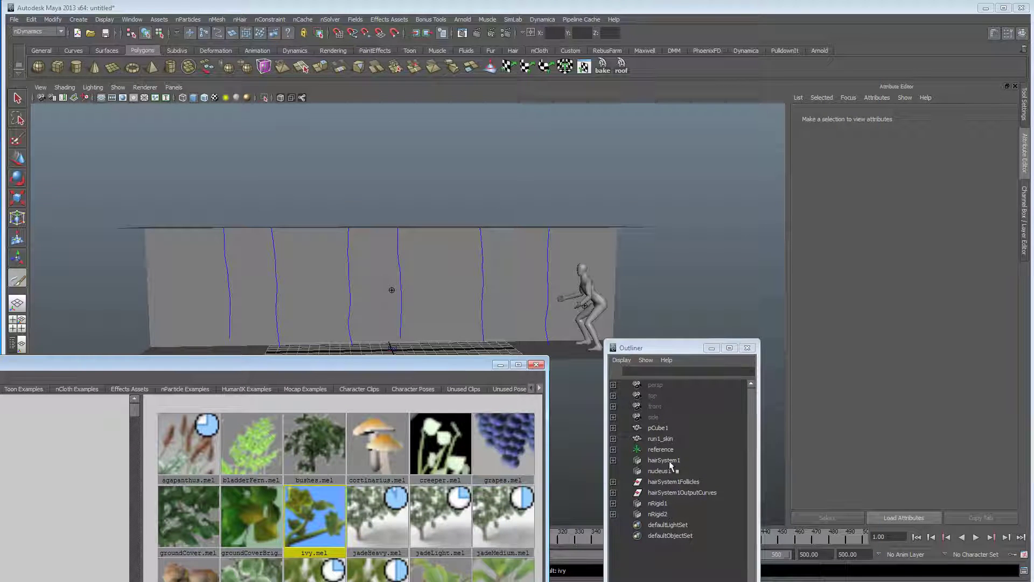
left_click(236, 20)
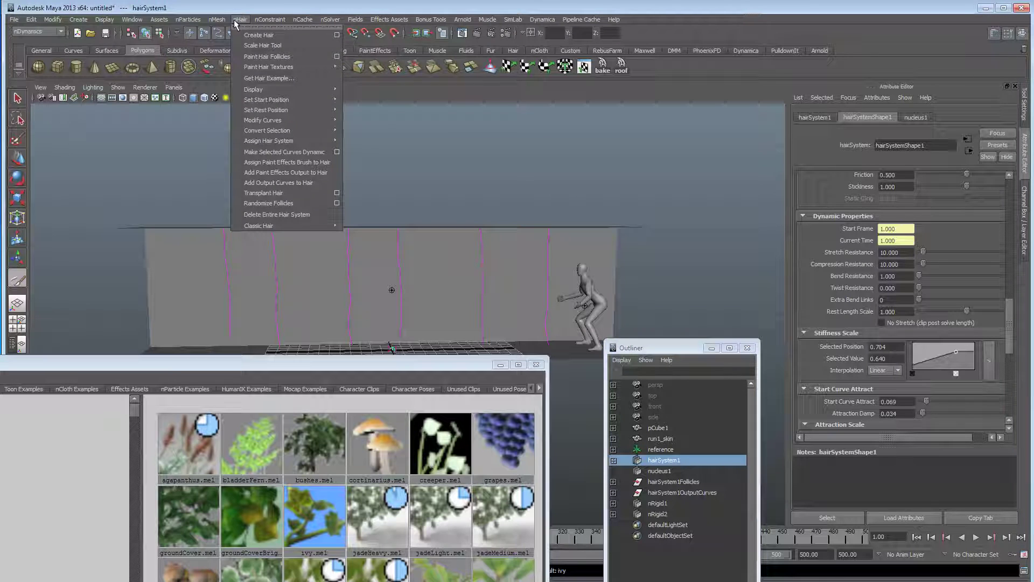
left_click(284, 161)
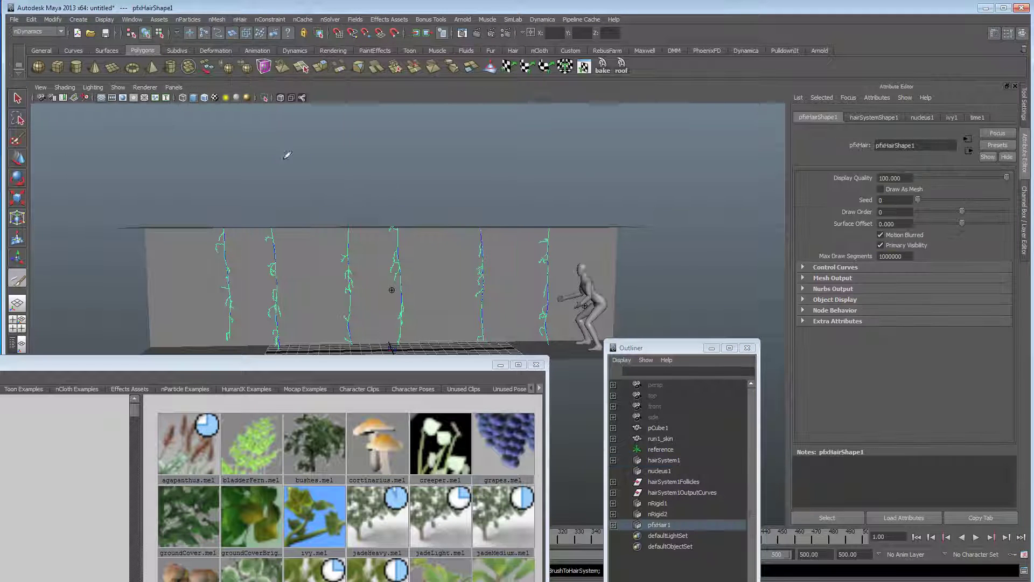
left_click(499, 365)
Play the simulation with the ivy applied to check how the runner hits the vines, and return to the first frame.
left_click_drag(285, 347, 377, 348, "alt")
right_click_drag(377, 348, 537, 345, "alt")
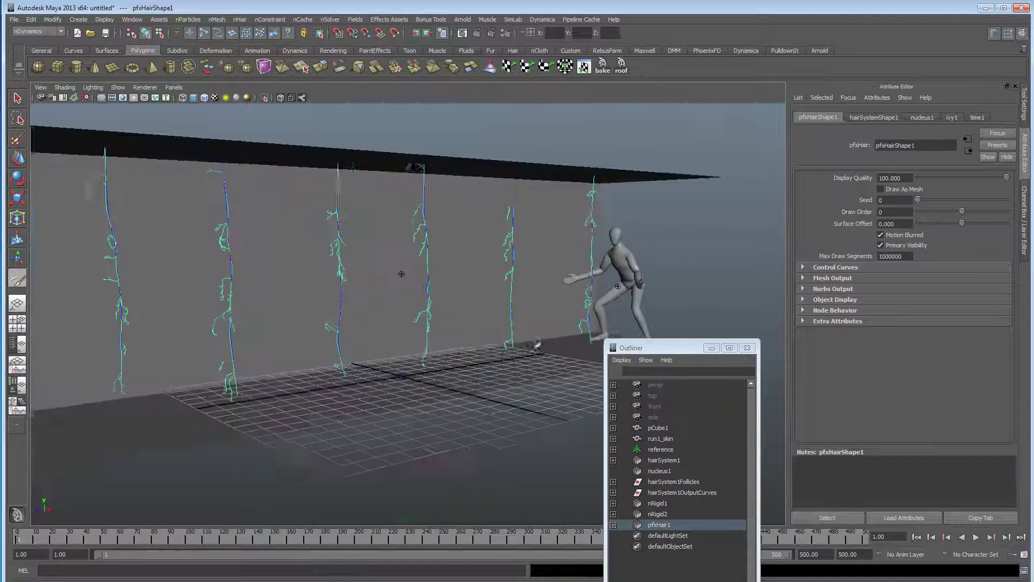
left_click_drag(537, 345, 507, 347, "alt")
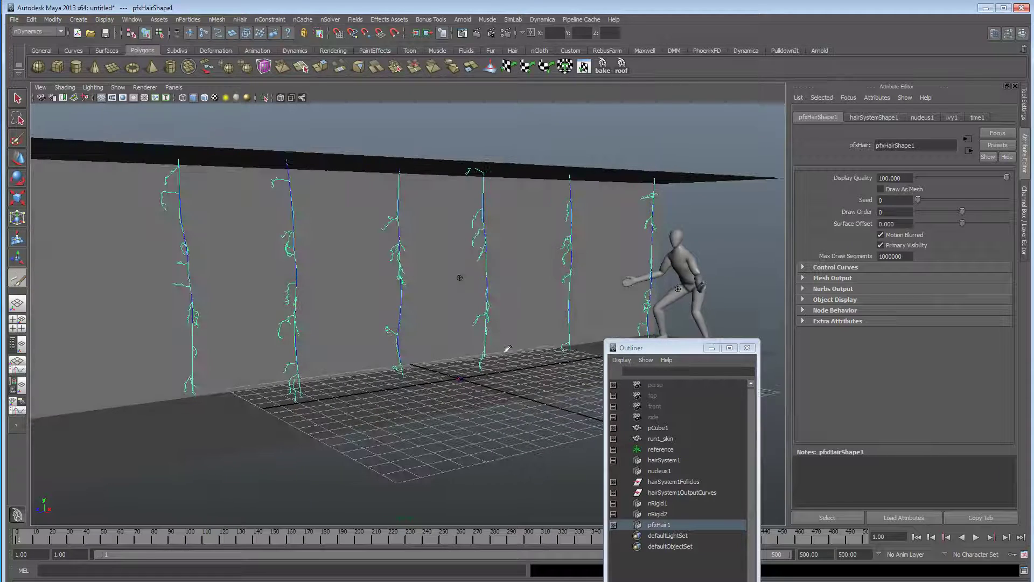
left_click(976, 537)
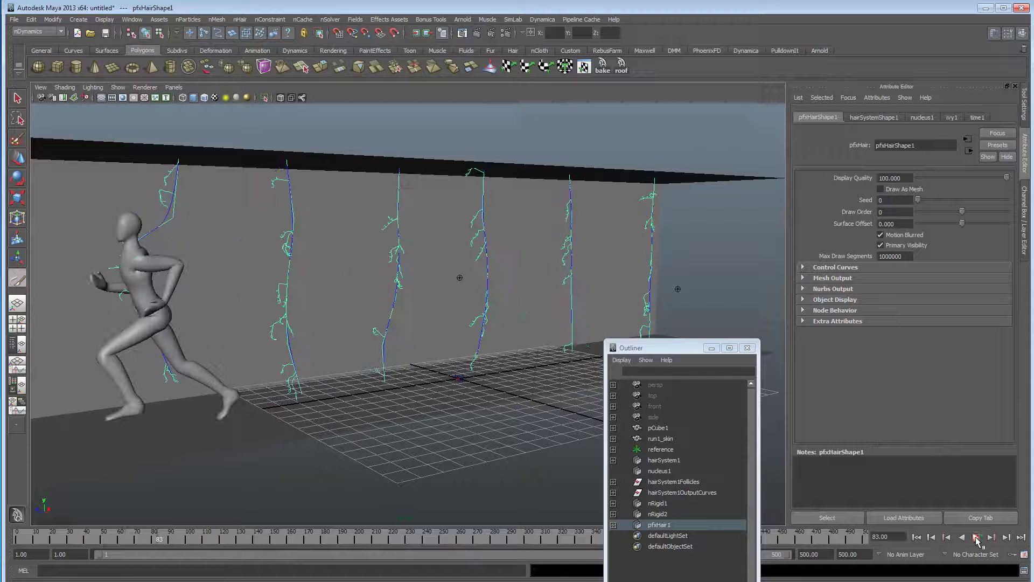
left_click(916, 537)
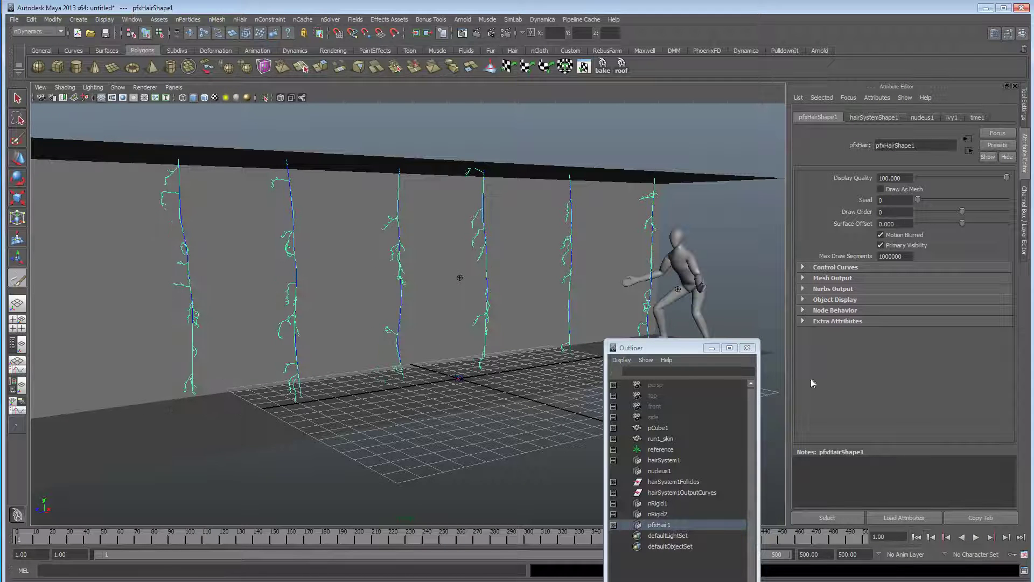
Set the ivy1 brush's Global Scale to 1.03, and in its tube Forces set Path Follow to 0.234 and Curve Follow to 0.219.
left_click(952, 117)
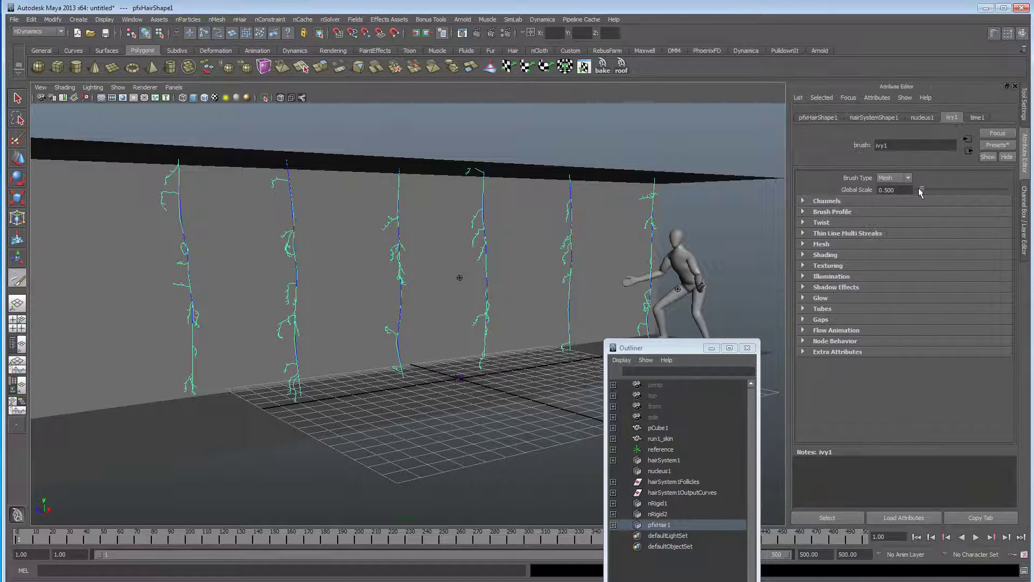
left_click_drag(919, 187, 926, 188)
left_click(822, 309)
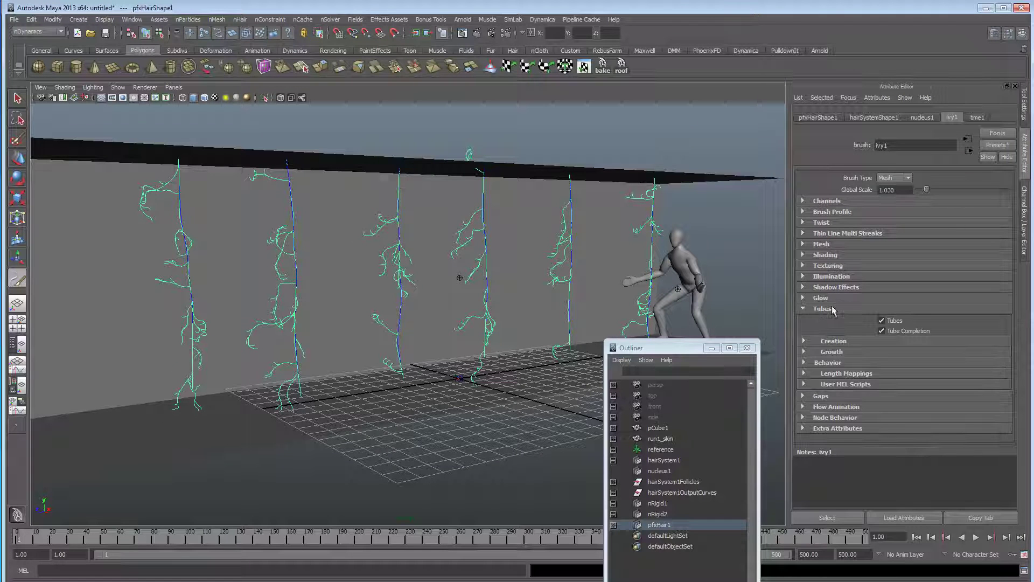
left_click(851, 340)
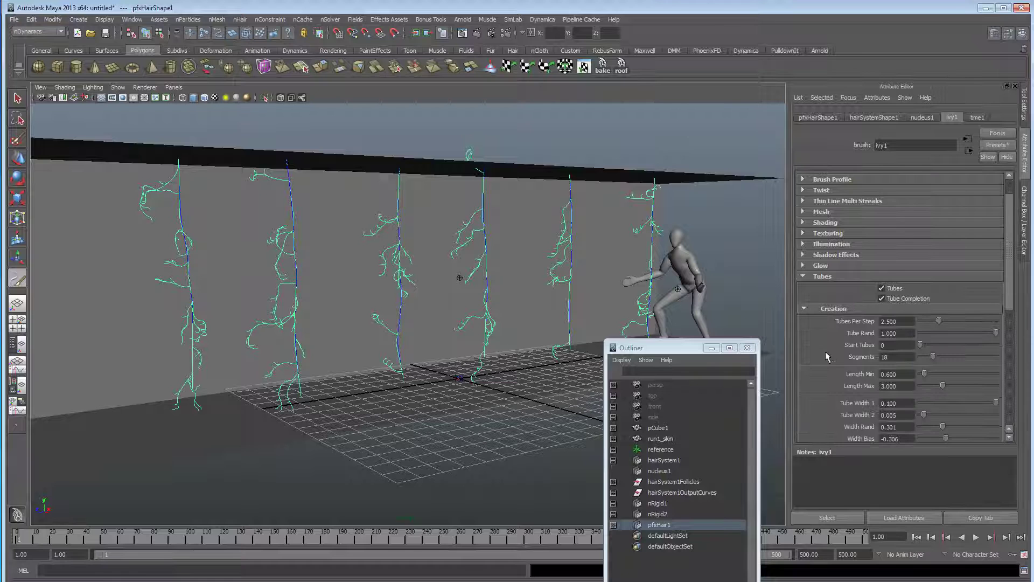
scroll(835, 331, "down", 10)
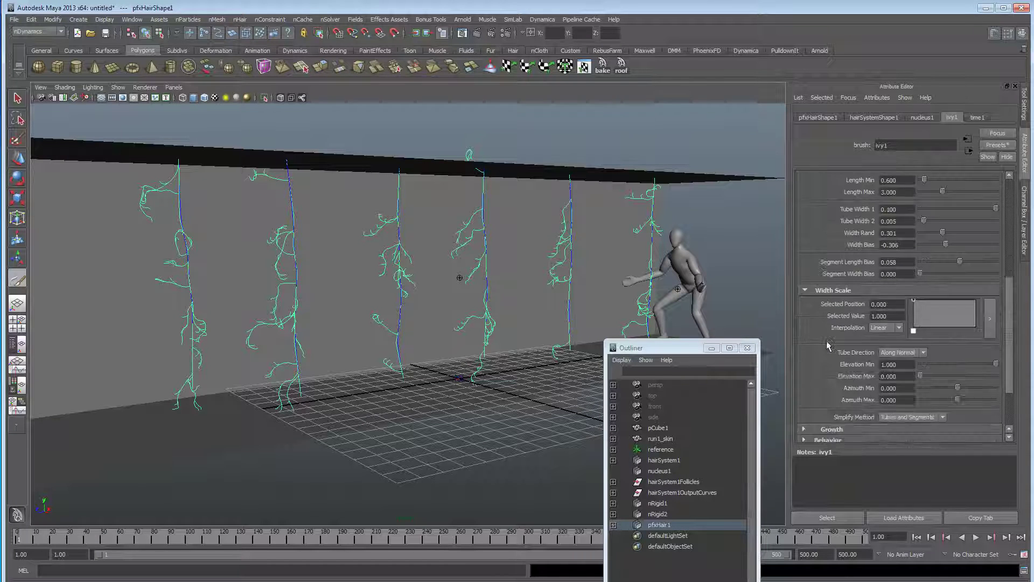
left_click(827, 370)
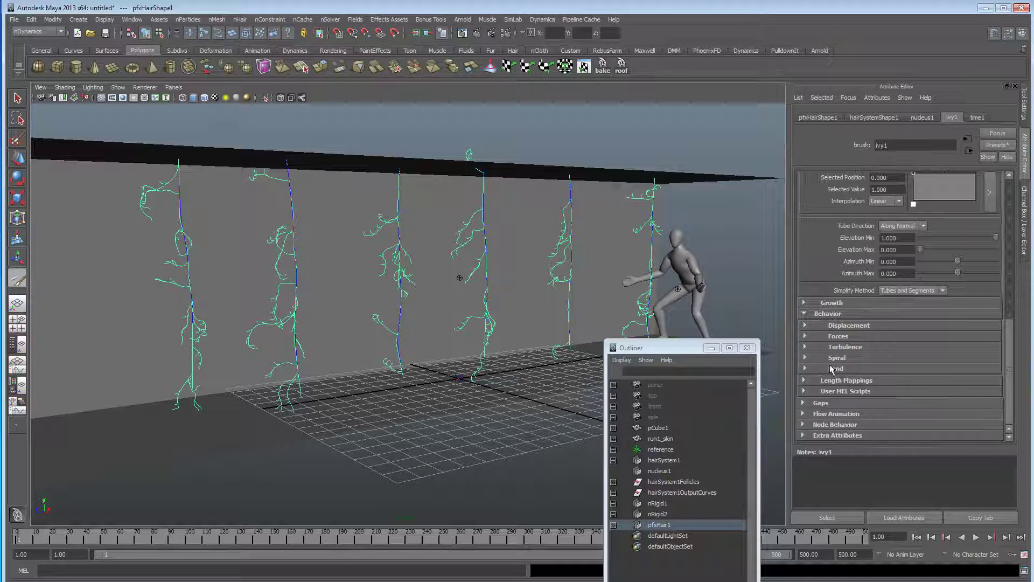
left_click(838, 337)
left_click_drag(920, 316, 930, 317)
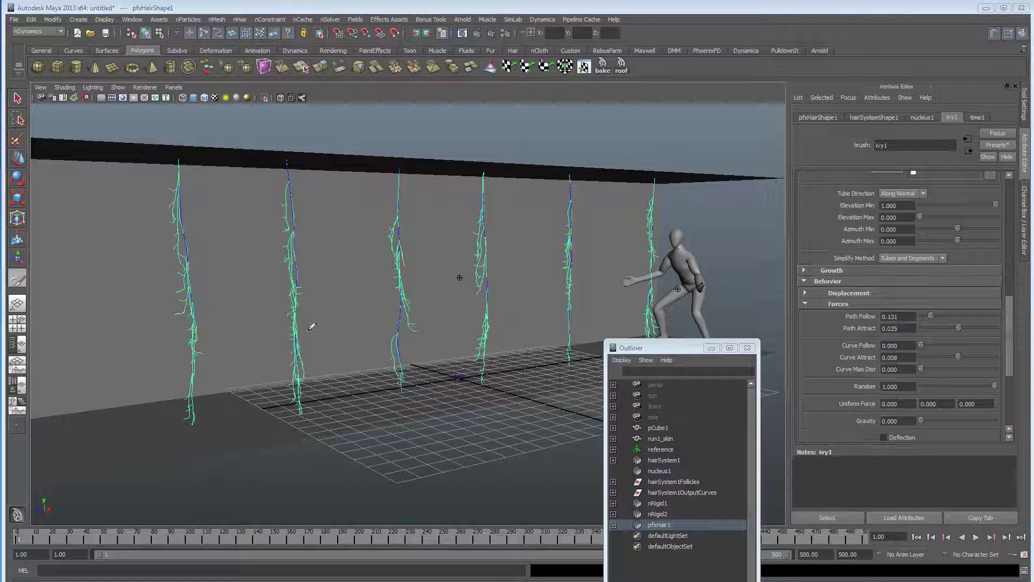
left_click_drag(922, 345, 937, 316)
Increase Num Leaf Clusters in the ivy brush's leaf growth settings.
scroll(916, 334, "up", 3)
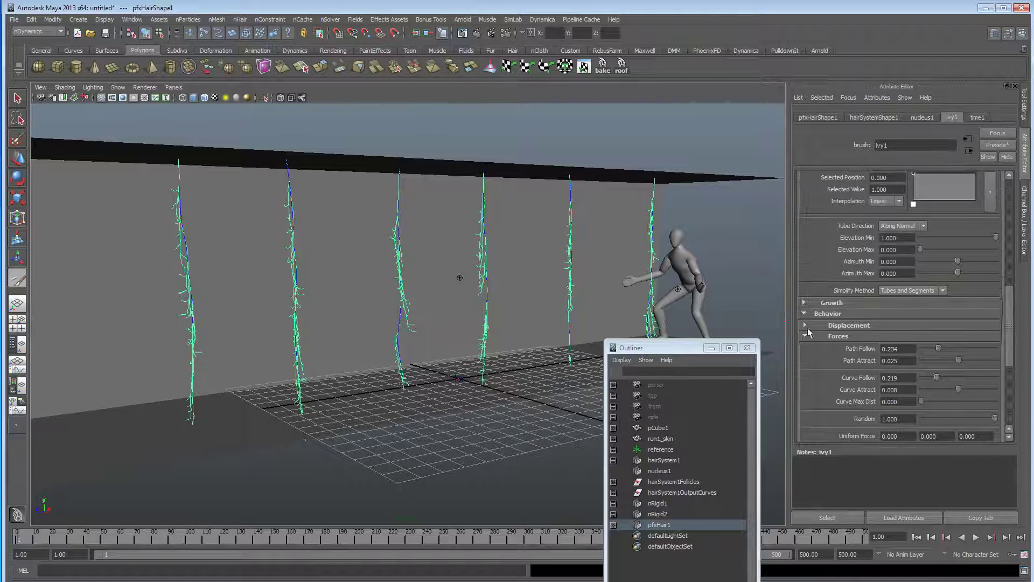
left_click(832, 303)
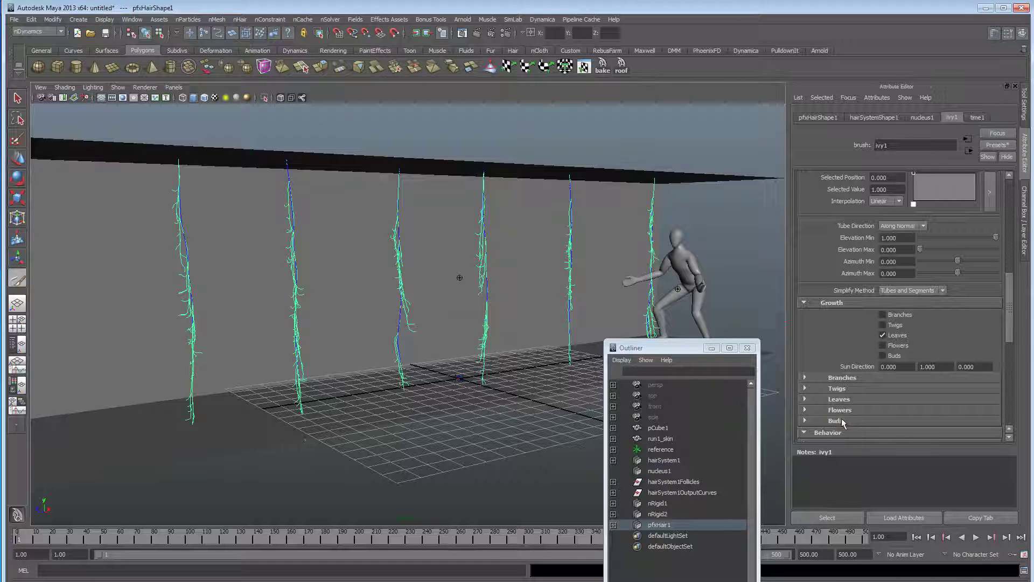
left_click(843, 378)
left_click(833, 379)
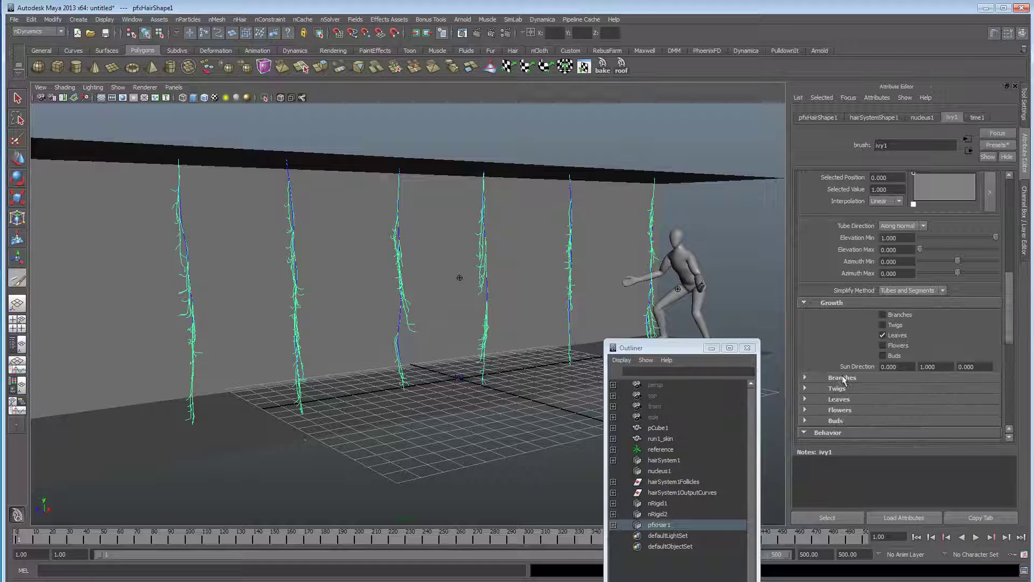
scroll(840, 381, "down", 3)
left_click(844, 367)
scroll(837, 380, "down", 2)
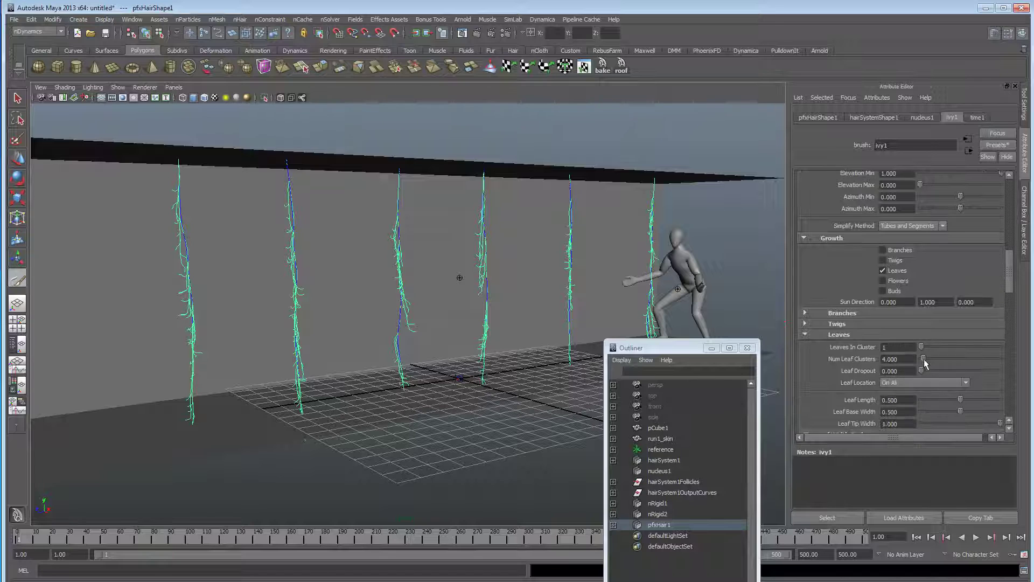
mouse_move(923, 358)
left_mouse_down()
mouse_move(933, 355)
mouse_move(930, 369)
left_mouse_up()
Set the ivy brush's Tubes Per Step to 4.768 to thicken the growth along the vines.
scroll(942, 353, "up", 8)
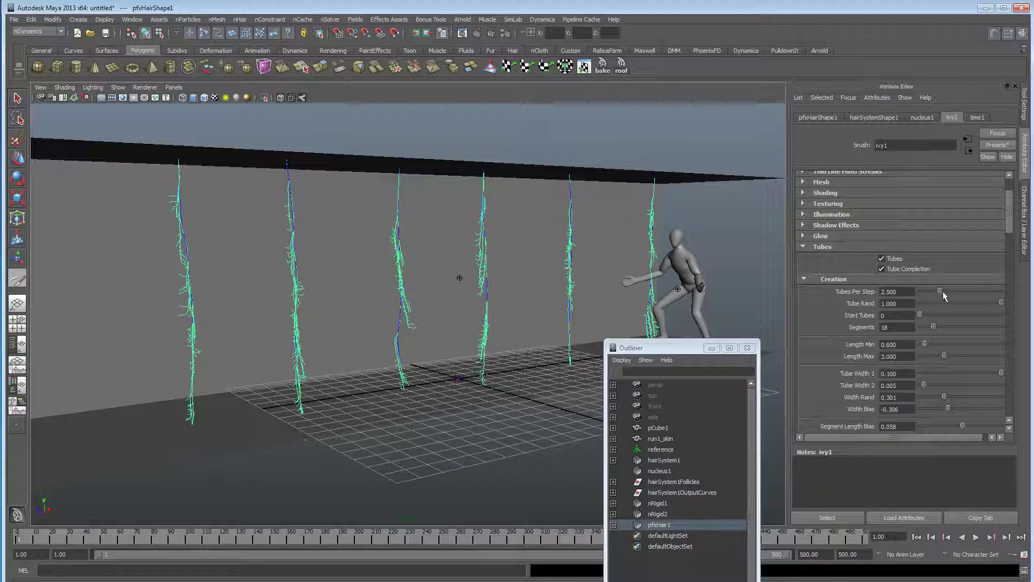
left_click_drag(941, 291, 959, 291)
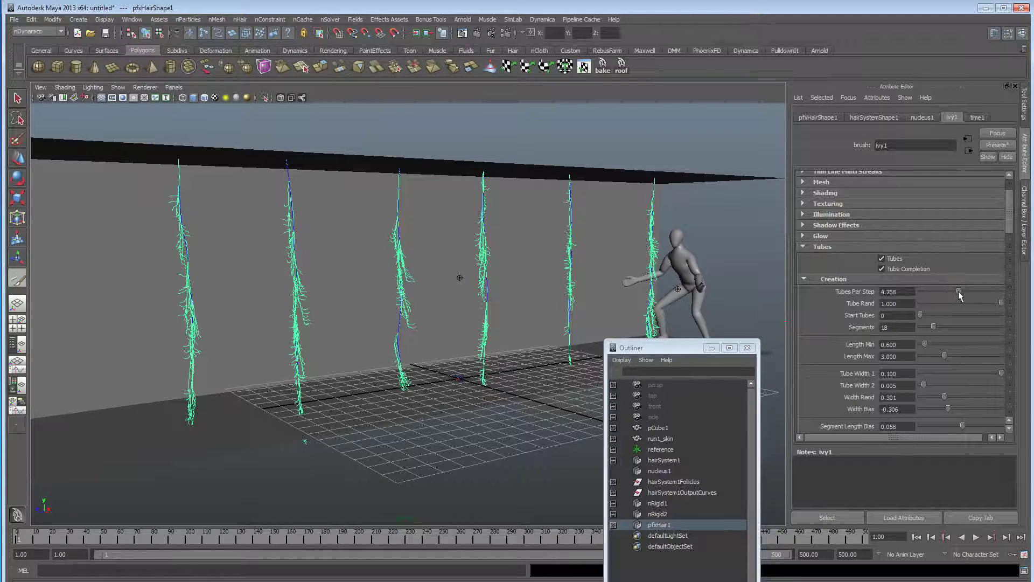
scroll(930, 319, "up", 3)
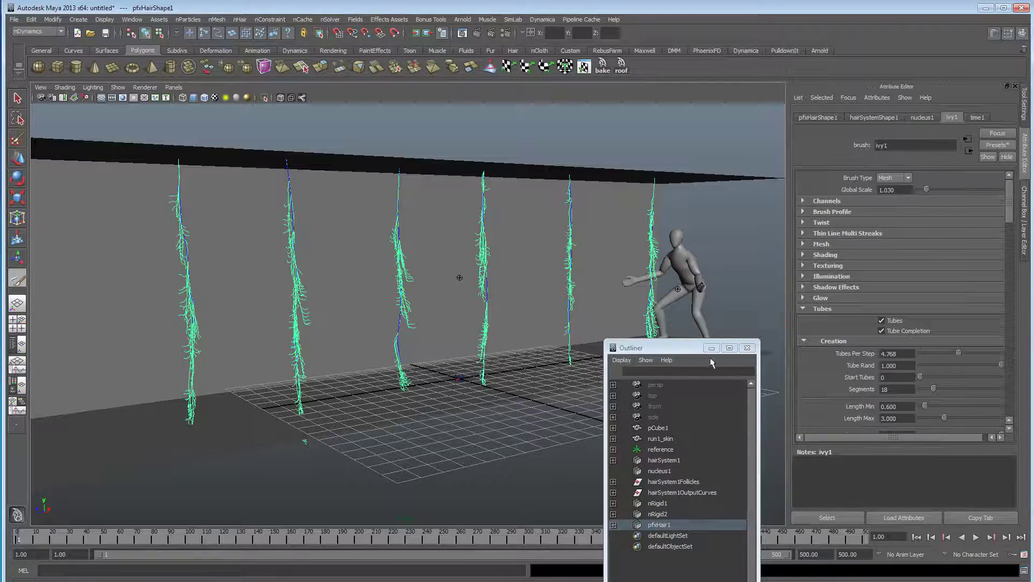
Render the current frame from a closer view of the ivy vines and close the Render View.
mouse_move(534, 294)
left_mouse_down("alt")
mouse_move(423, 289)
mouse_move(473, 300)
left_mouse_up("alt")
left_click_drag(327, 252, 383, 240, "alt")
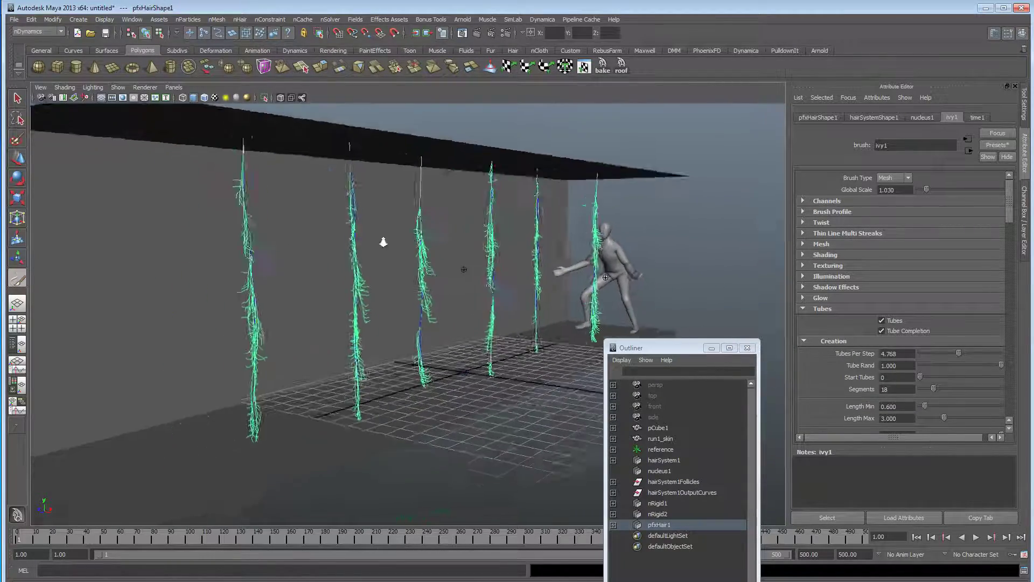
right_click_drag(383, 240, 415, 289, "alt")
left_click_drag(415, 289, 411, 289, "alt")
right_click_drag(411, 288, 389, 285, "alt")
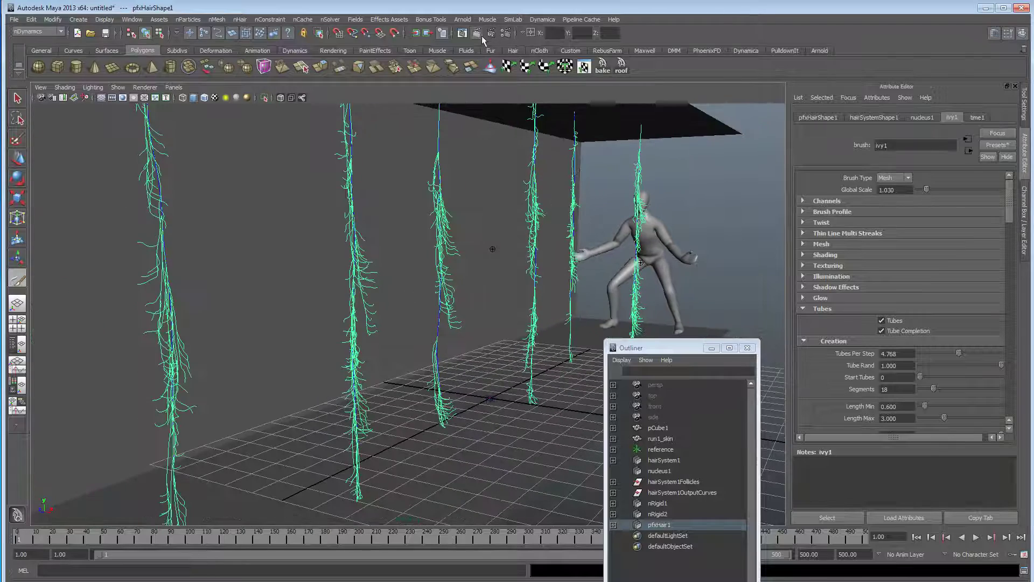
left_click(478, 33)
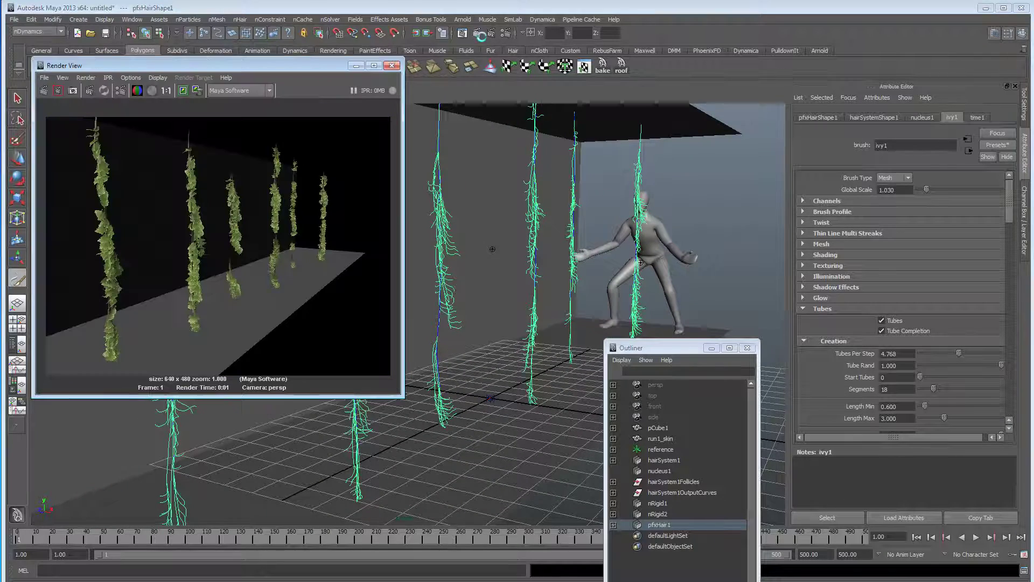
left_click(392, 65)
Preview the ivy close up with Draw As Mesh enabled on pfxHairShape1, and disable it again.
left_click_drag(409, 269, 370, 302, "alt")
key("w")
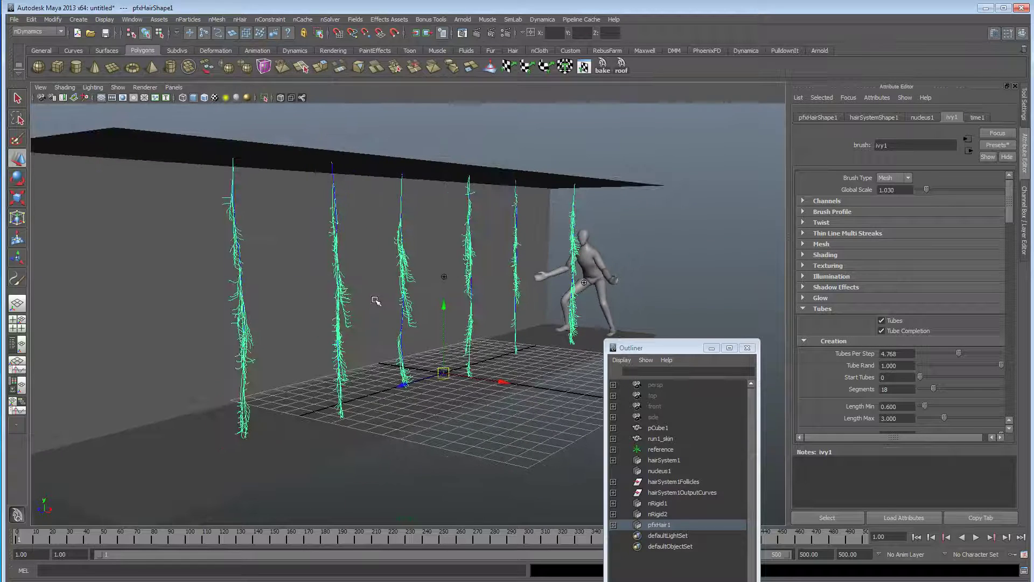
left_click_drag(376, 301, 366, 311, "alt")
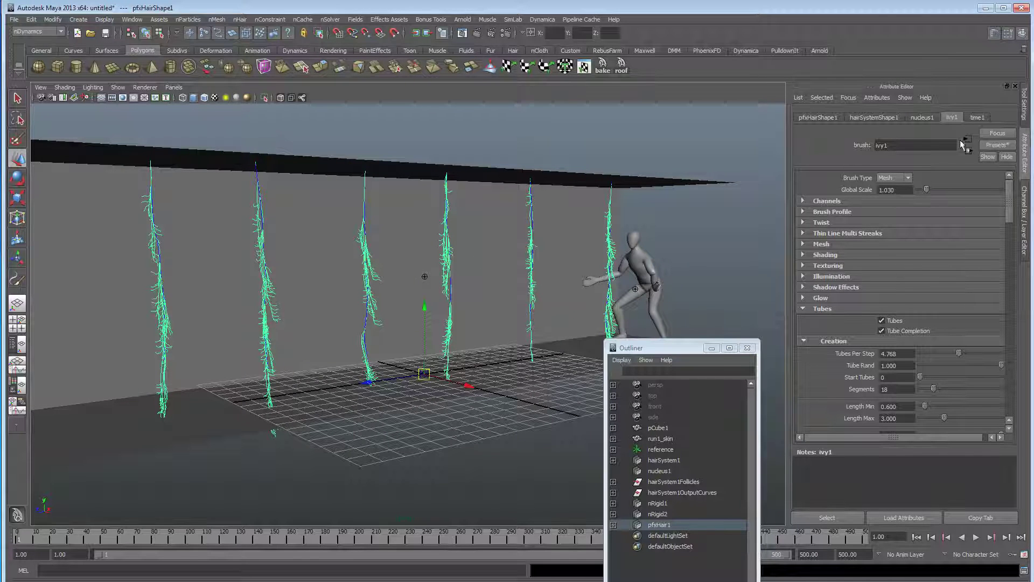
left_click(875, 117)
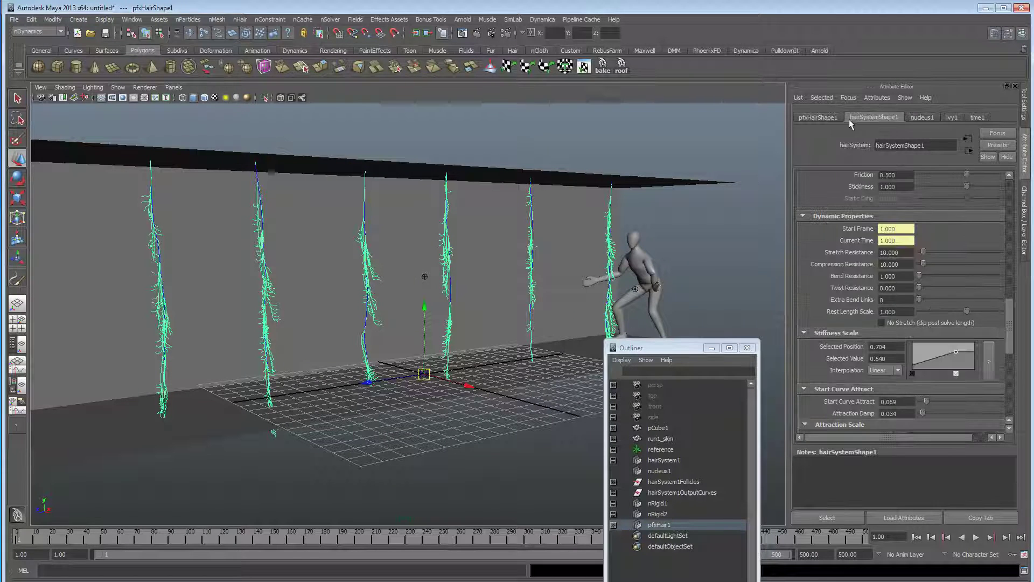
left_click(822, 117)
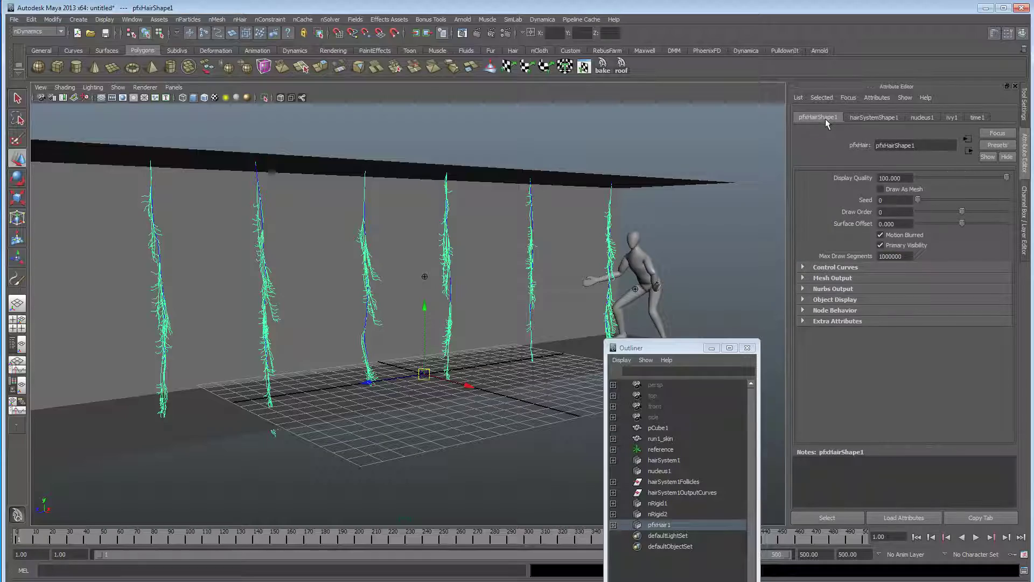
left_click(881, 190)
left_click_drag(201, 261, 229, 289, "alt")
right_click_drag(228, 289, 282, 349, "alt")
middle_click_drag(281, 348, 146, 491, "alt")
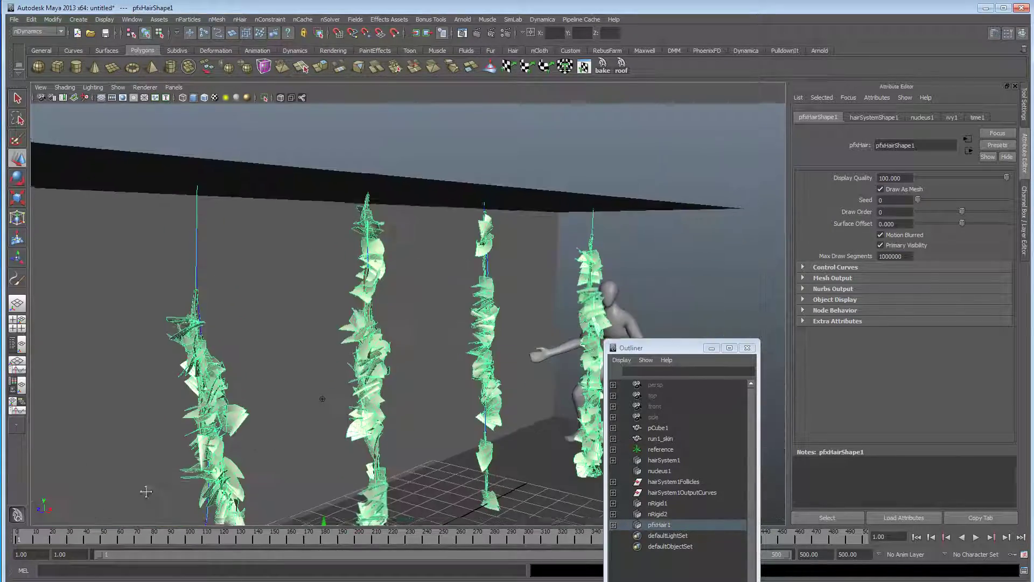
mouse_move(146, 491)
left_mouse_down("alt")
mouse_move(316, 275)
mouse_move(330, 270)
mouse_move(366, 302)
left_mouse_up("alt")
left_click(880, 189)
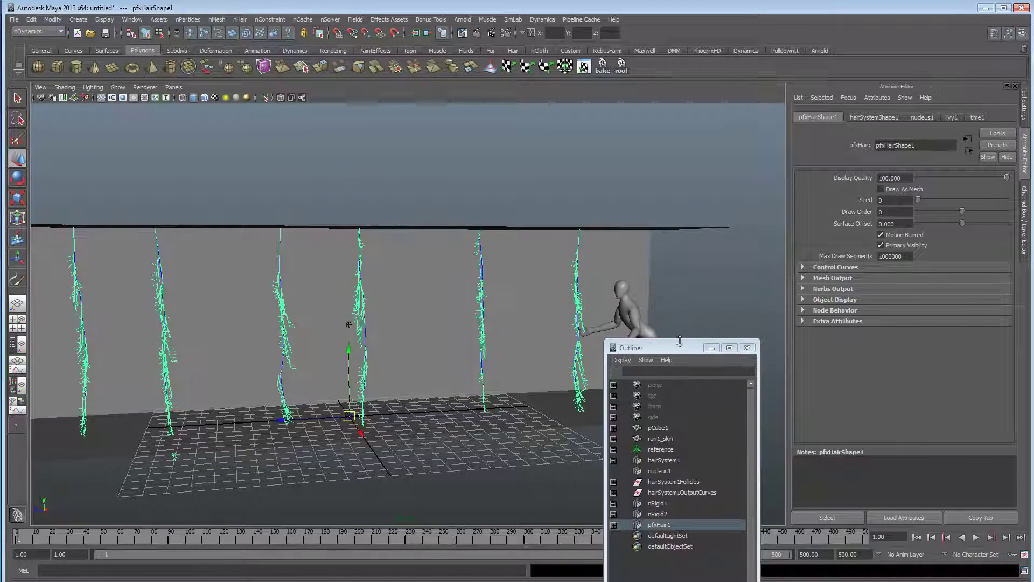
Move the Outliner aside and play the simulation, stopping at frame 115.
left_click_drag(680, 344, 754, 350)
left_click_drag(280, 291, 378, 298, "alt")
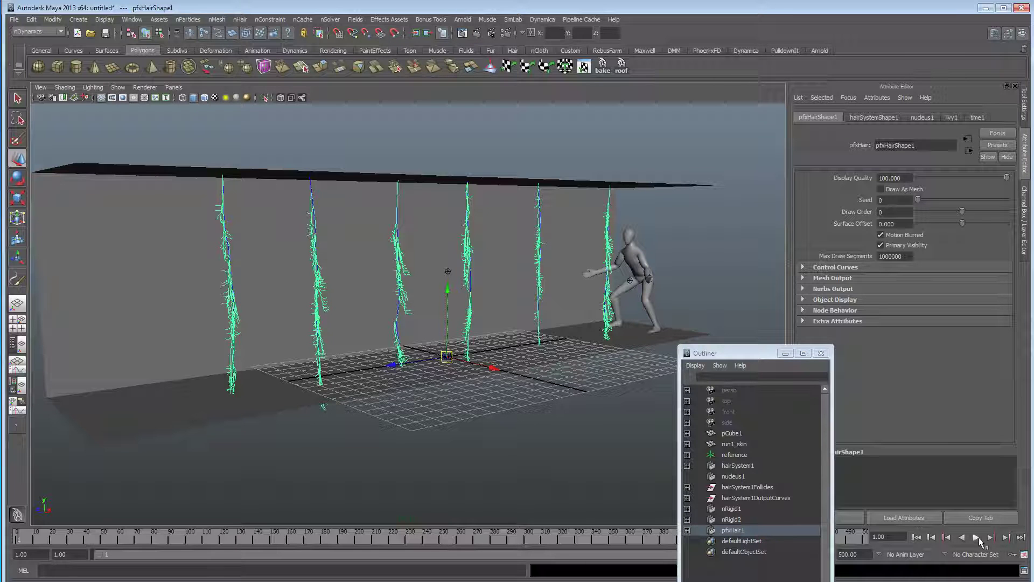
left_click(976, 537)
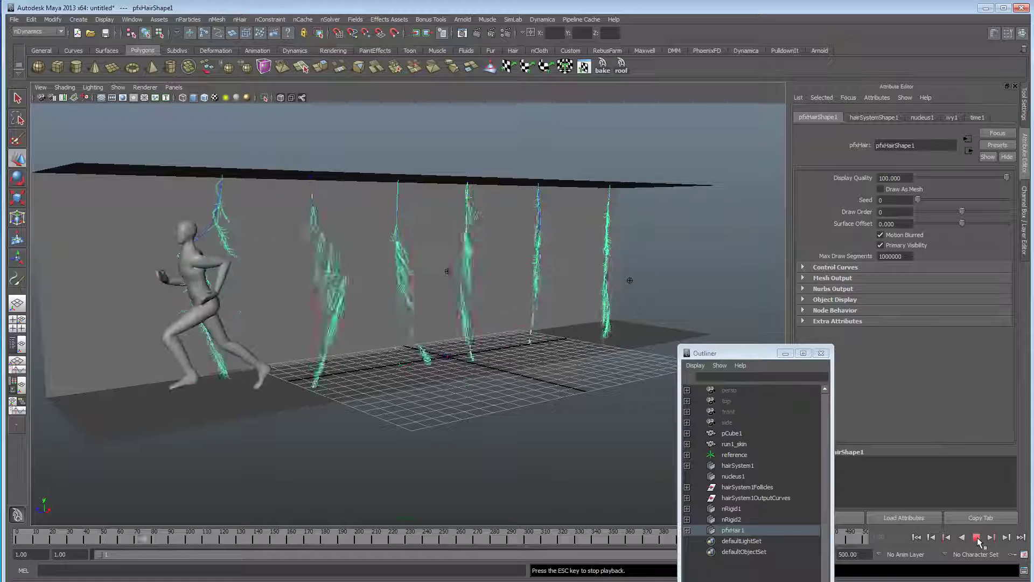
left_click(976, 537)
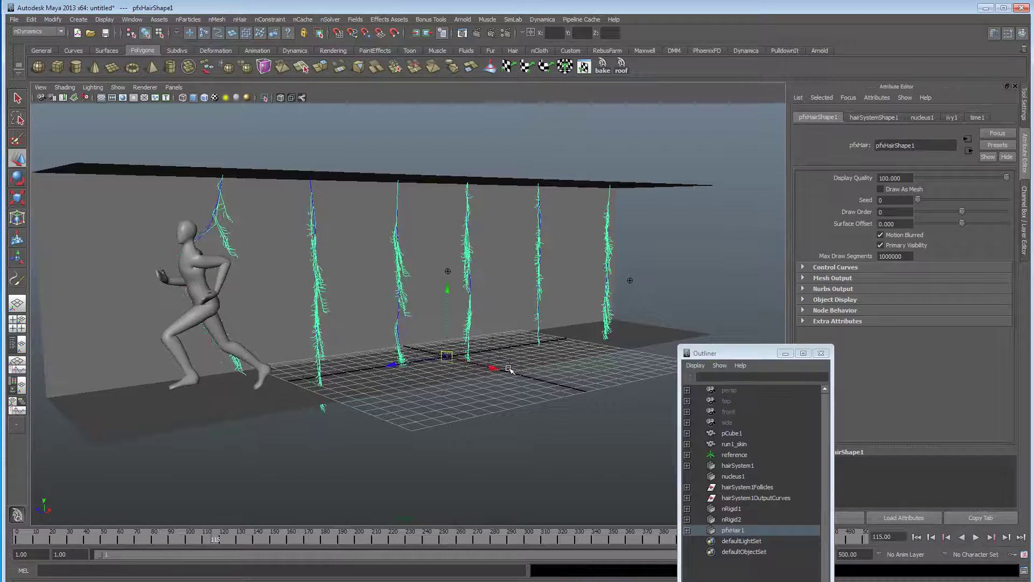
Replay the simulation from another viewing angle, stop at frame 85 and deselect the vines.
left_click_drag(510, 369, 366, 356, "alt")
right_click_drag(365, 356, 606, 433, "alt")
left_click(975, 537)
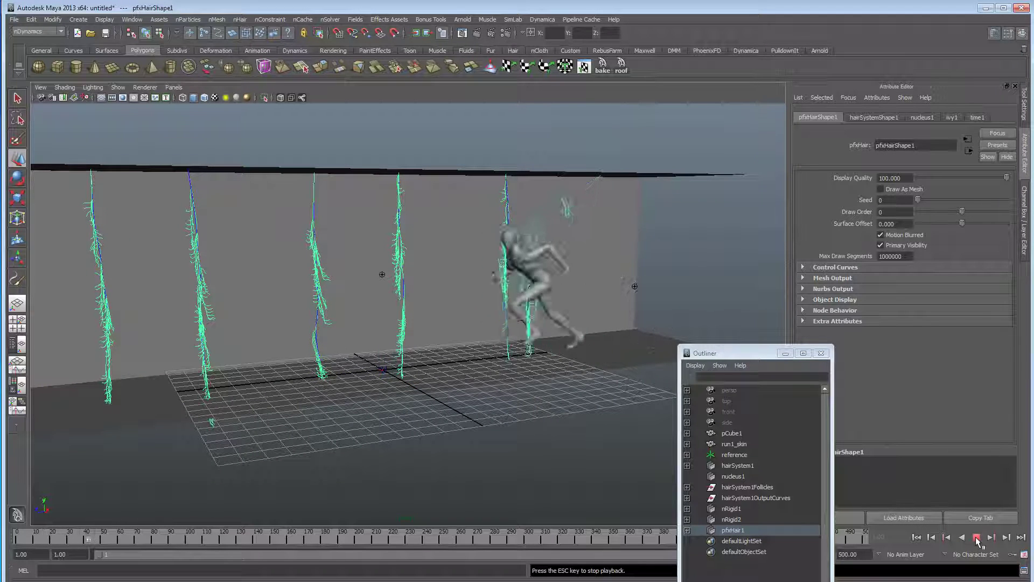
left_click(975, 537)
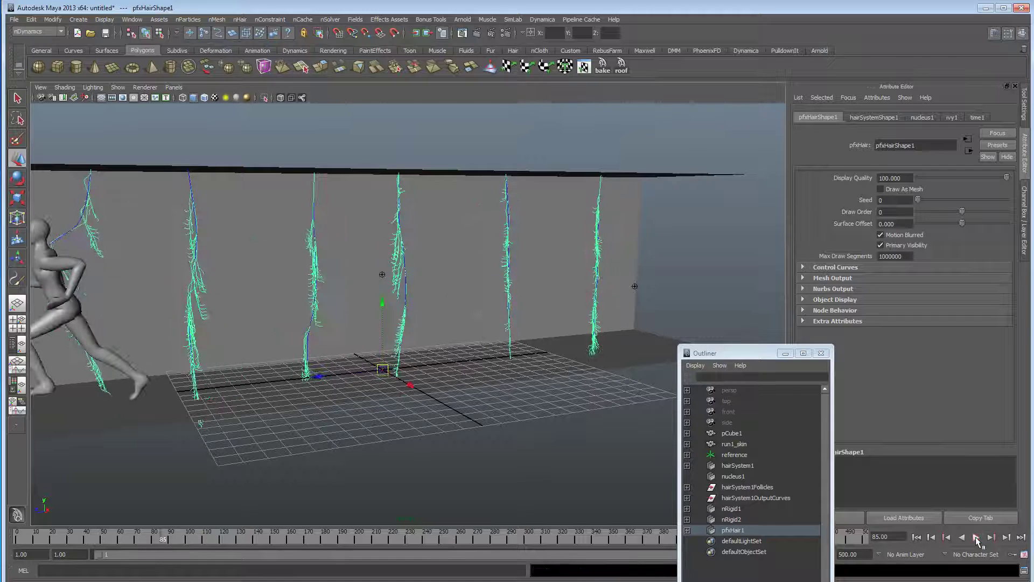
left_click(572, 467)
left_click_drag(570, 466, 521, 445, "alt")
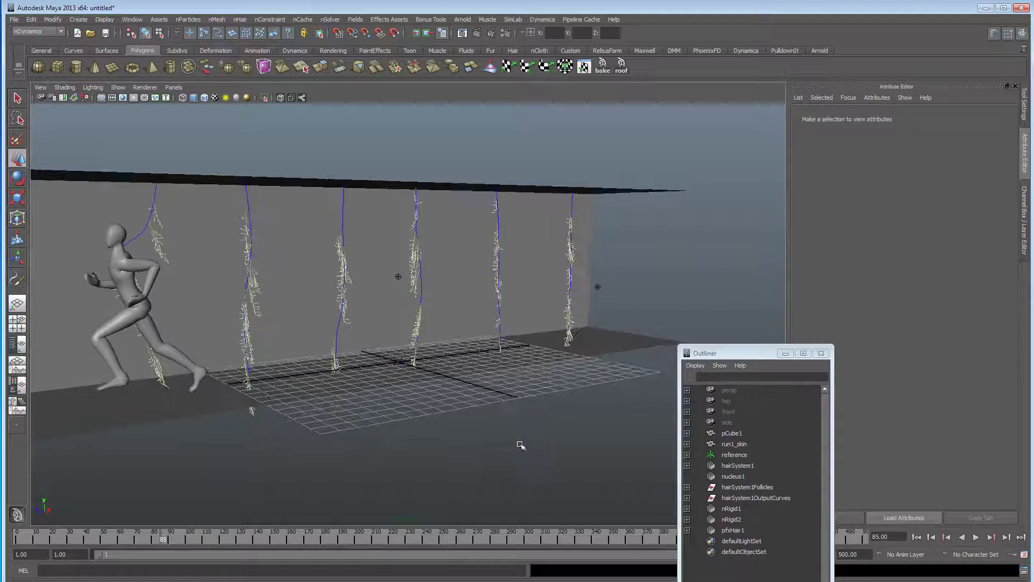
Replay the vine simulation from the start frame with the whole corridor in view, stopping at frame 96.
middle_click_drag(280, 391, 354, 389, "alt")
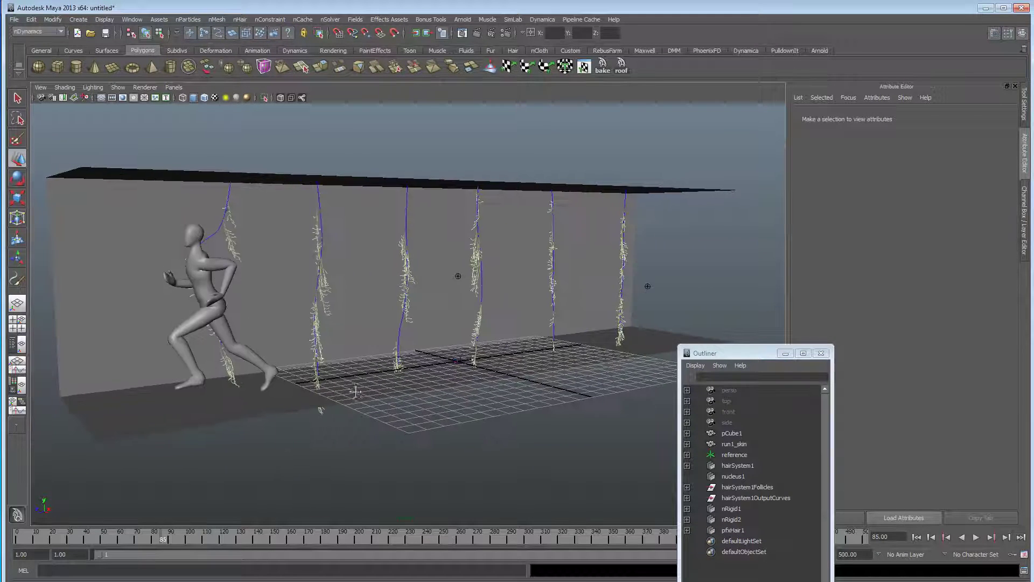
left_click_drag(495, 431, 523, 416, "alt")
left_click(915, 537)
left_click(976, 537)
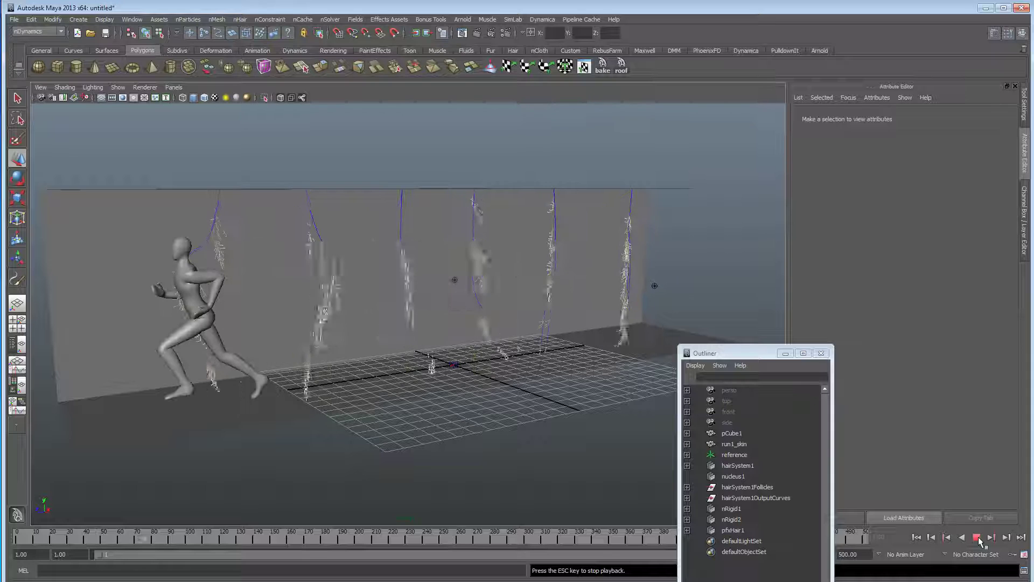
left_click(978, 538)
left_click_drag(444, 384, 429, 388, "alt")
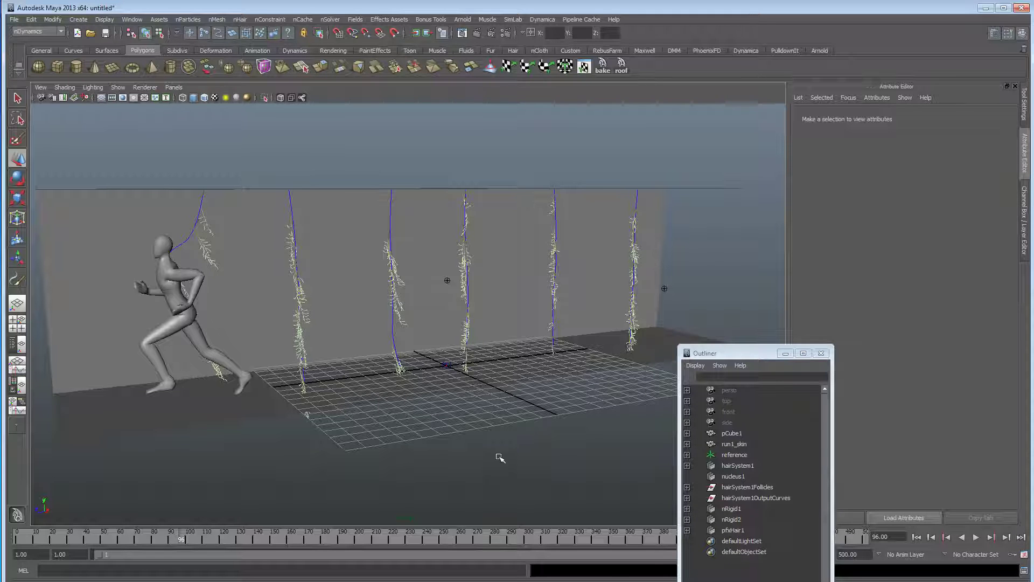
Play the runner and vine collision again from a changed viewing angle, stop at frame 78 and inspect the vines.
left_click_drag(498, 454, 435, 426, "alt")
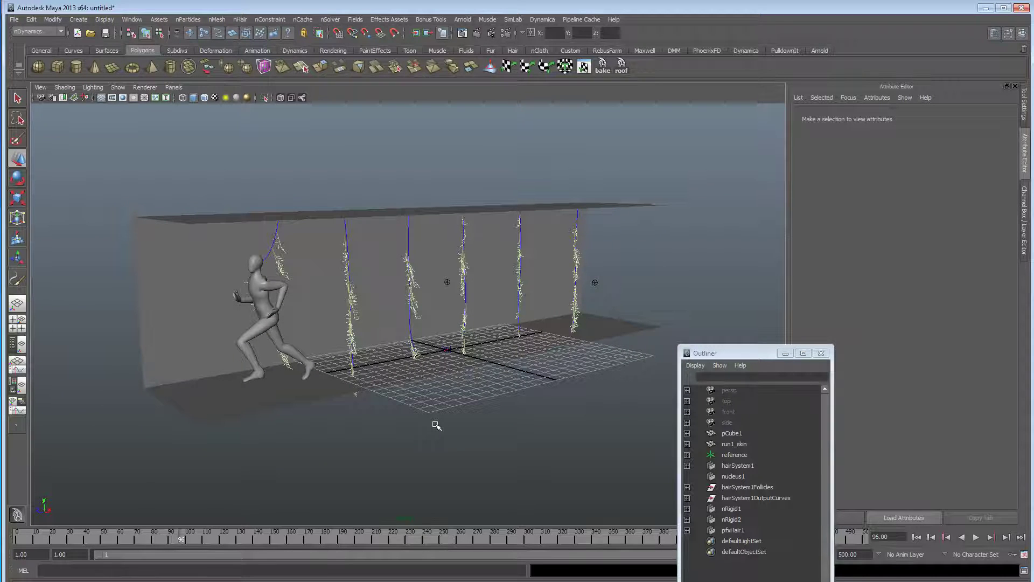
right_click_drag(376, 402, 491, 407, "alt")
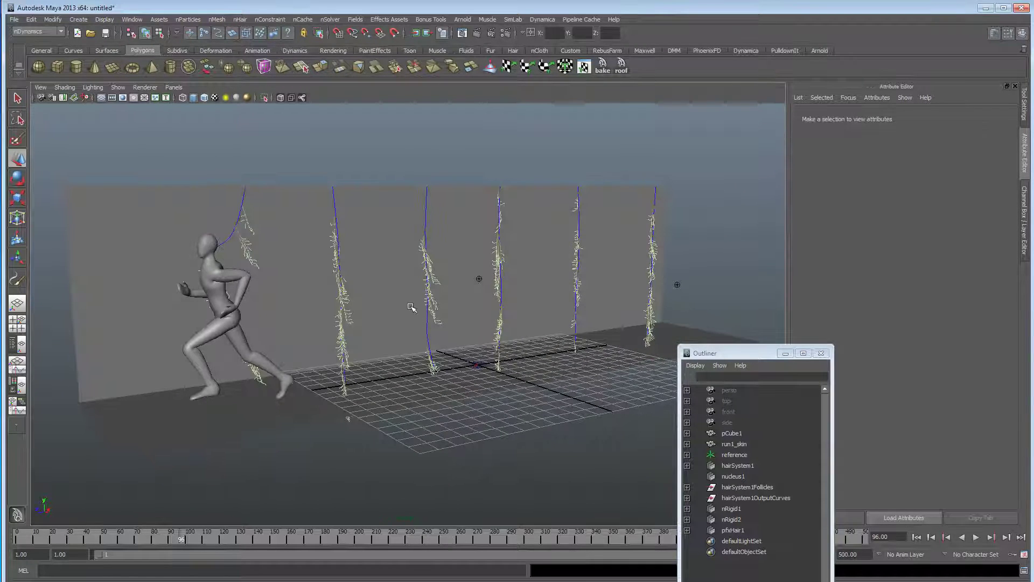
left_click_drag(409, 304, 390, 346, "alt")
left_click(975, 536)
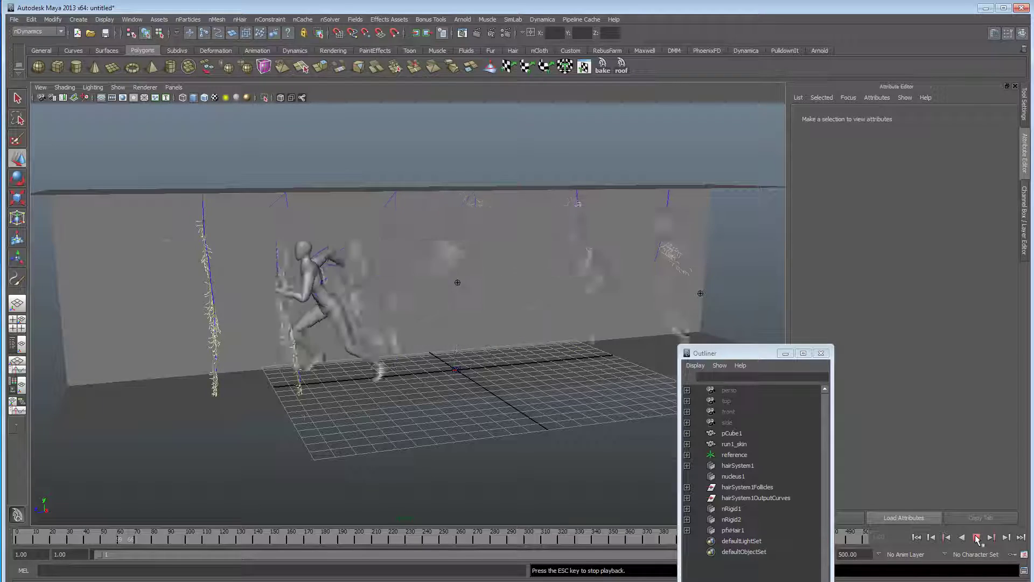
left_click(976, 537)
mouse_move(451, 336)
left_mouse_down("alt")
mouse_move(392, 330)
mouse_move(452, 335)
left_mouse_up("alt")
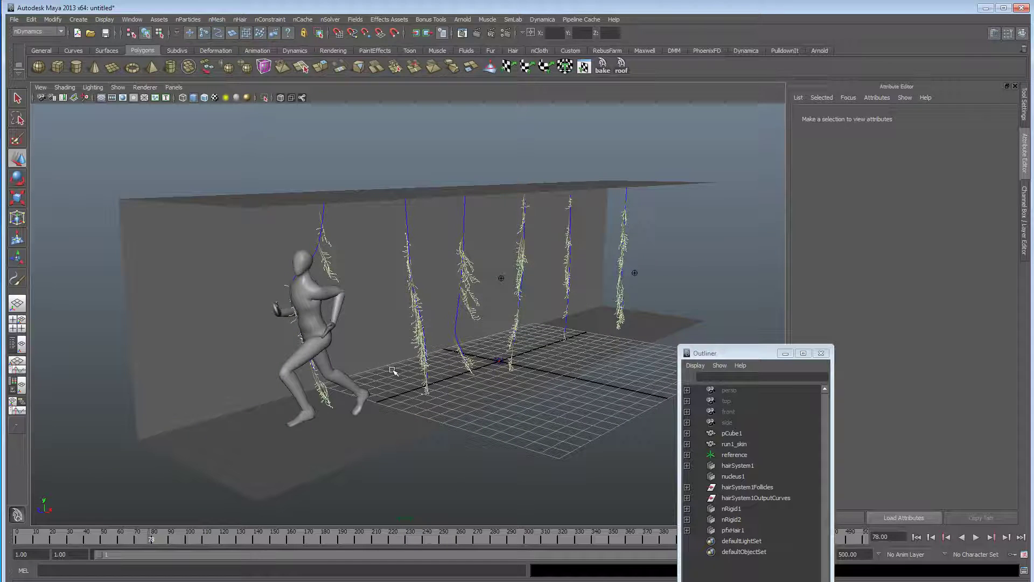
left_click_drag(392, 371, 383, 393, "alt")
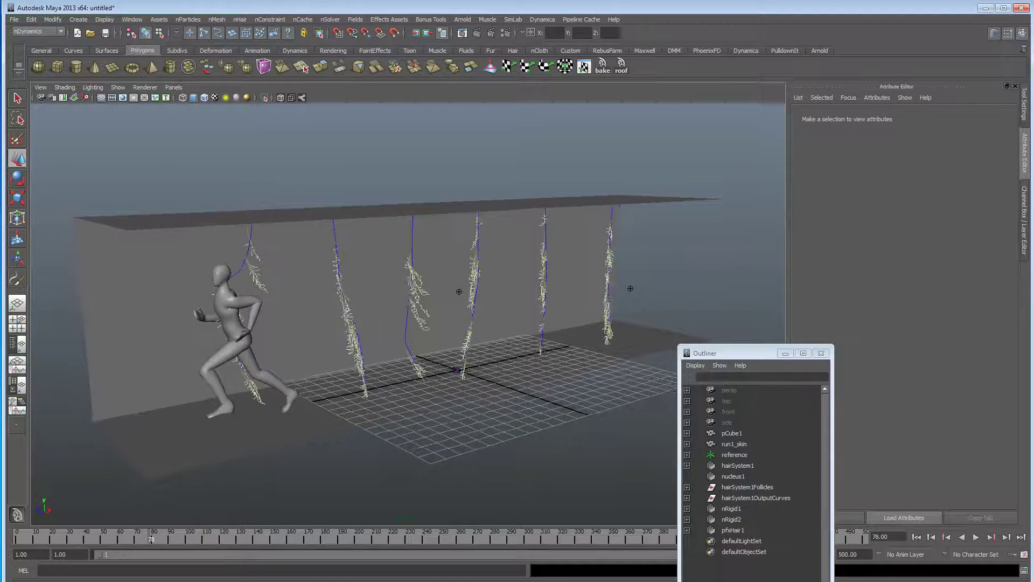